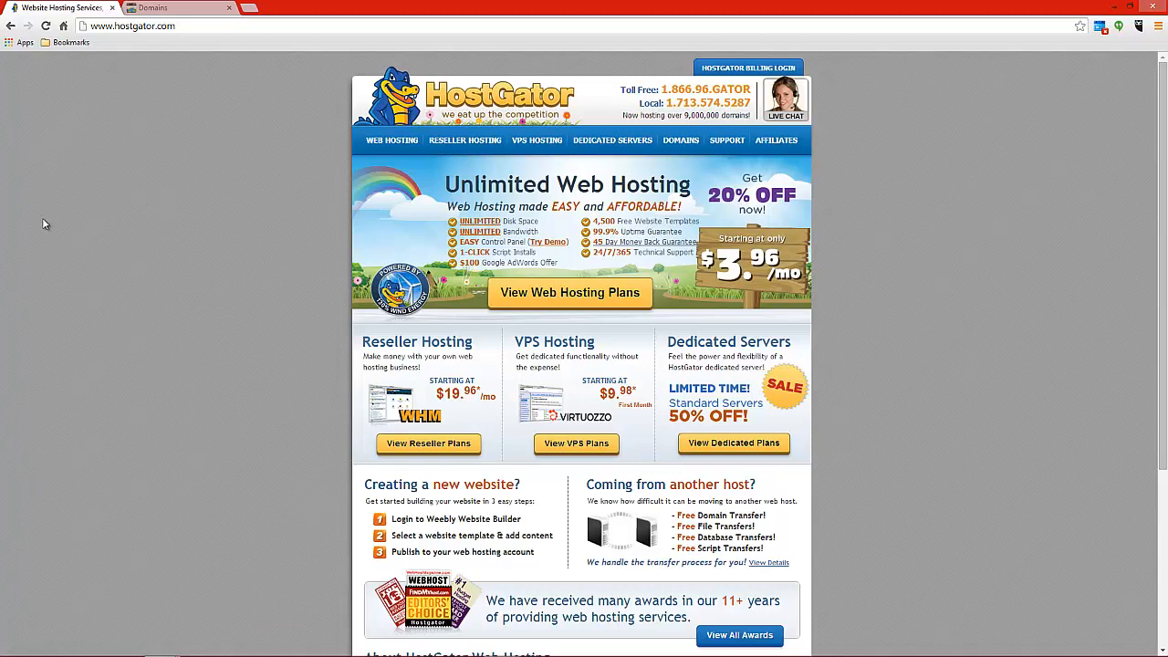
Open HostGator's shared web hosting plans page listing the Hatchling, Baby and Business plans
{"action": "left_click", "coordinate": [570, 292]}
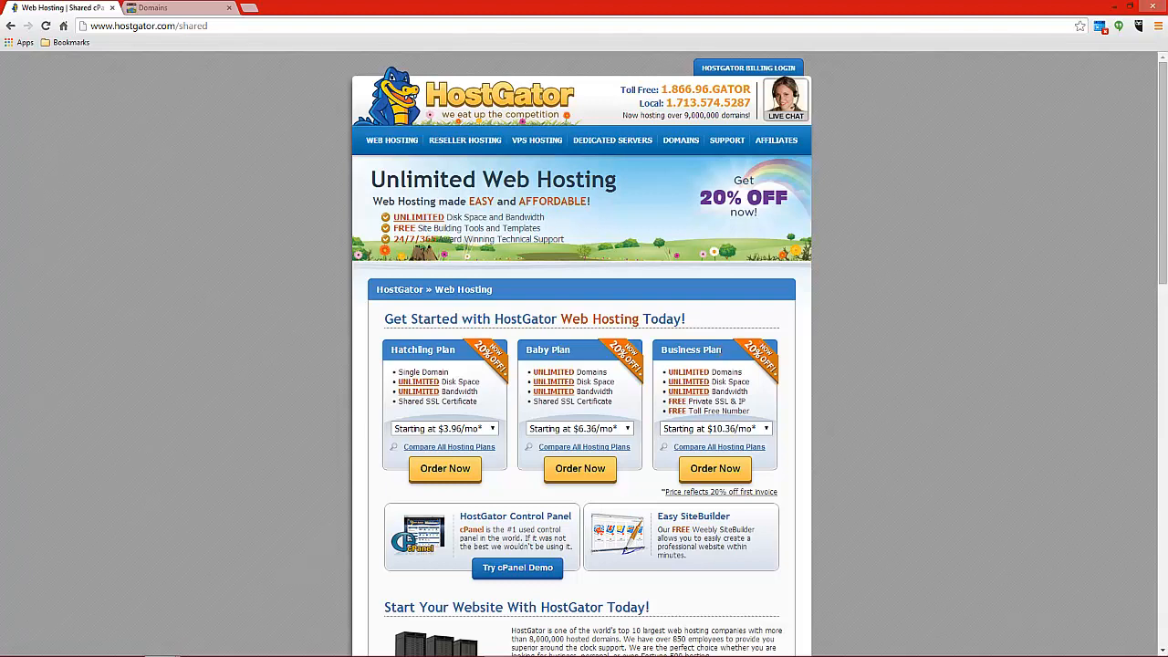
{"action": "mouse_move", "coordinate": [747, 401]}
{"action": "left_mouse_down"}
{"action": "mouse_move", "coordinate": [691, 402]}
{"action": "mouse_move", "coordinate": [739, 411]}
{"action": "left_mouse_up"}
{"action": "left_click", "coordinate": [732, 387]}
{"action": "left_click_drag", "start_coordinate": [448, 372], "coordinate": [399, 369]}
{"action": "left_click", "coordinate": [612, 377]}
{"action": "left_click_drag", "start_coordinate": [590, 374], "coordinate": [580, 374]}
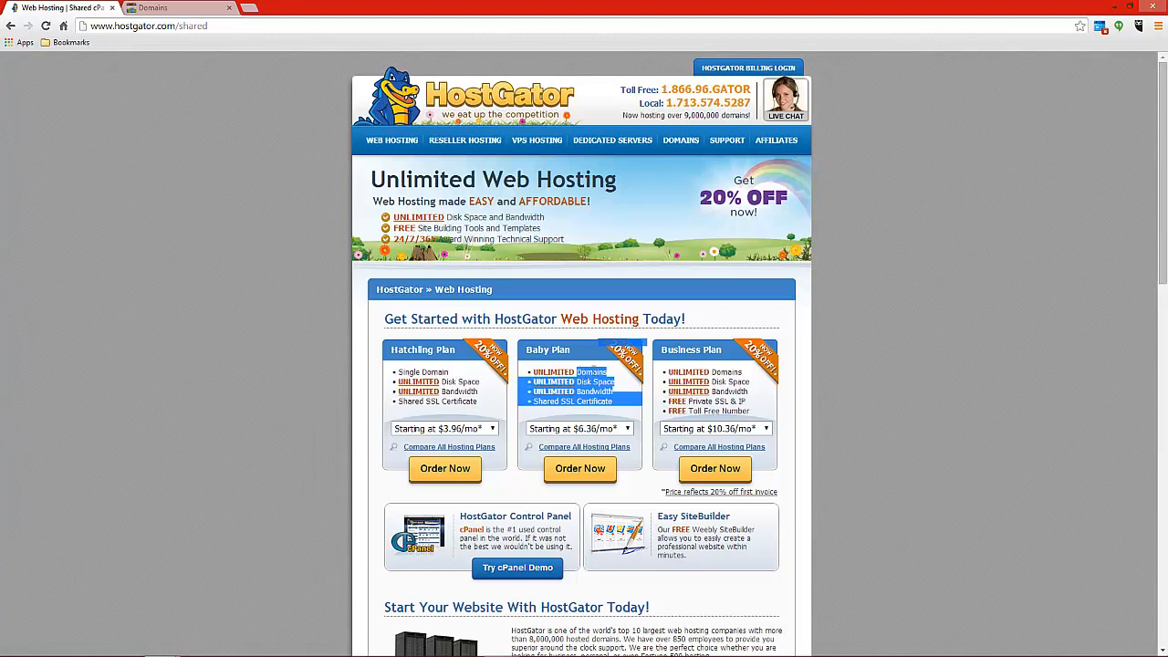
{"action": "left_click", "coordinate": [594, 376]}
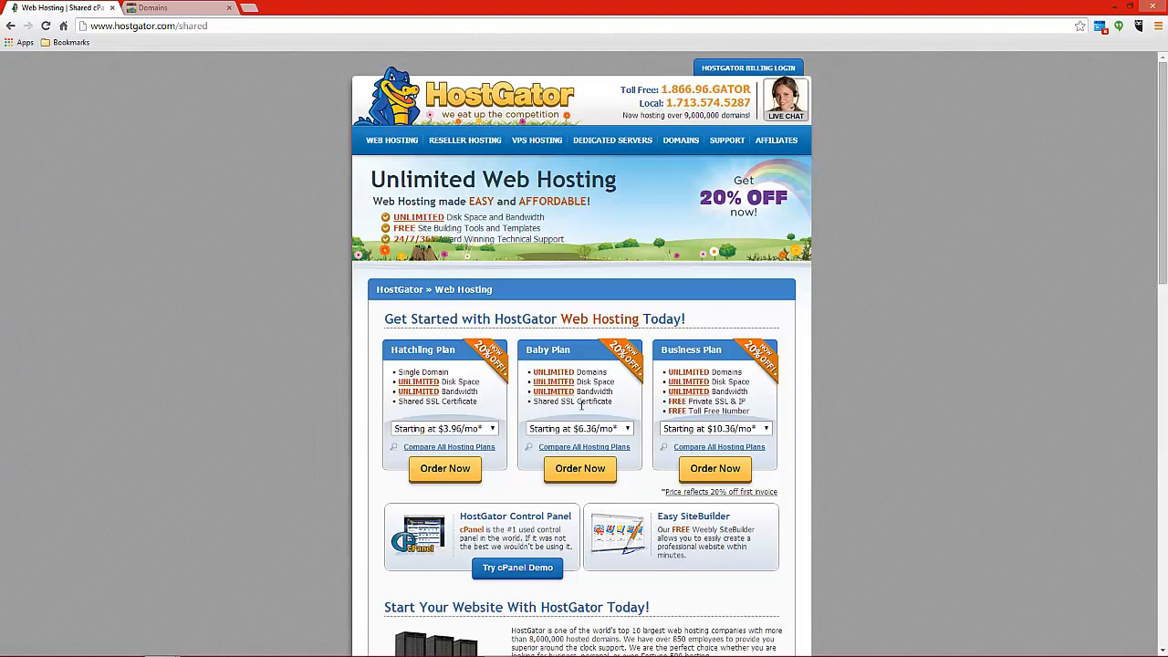
Order the Baby plan, opening the Order Wizard with the domain field active
{"action": "left_click", "coordinate": [577, 471]}
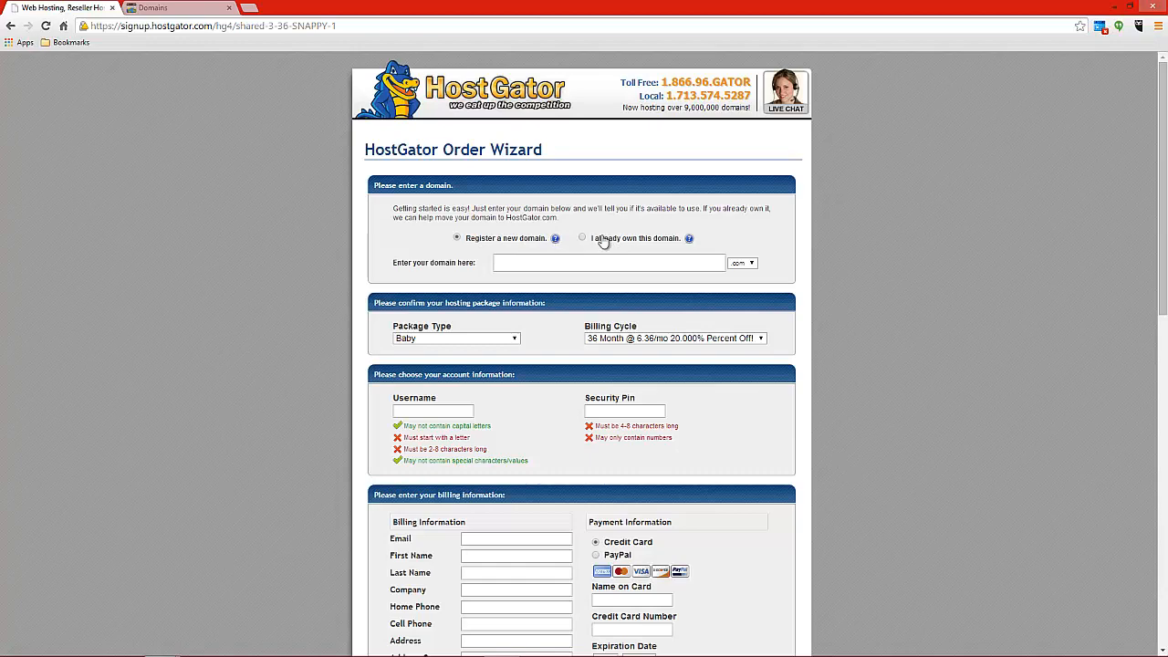
{"action": "left_click", "coordinate": [514, 260]}
Check the owned domains in GoDaddy, then choose 'I already own this domain' in the order
{"action": "left_click", "coordinate": [194, 6]}
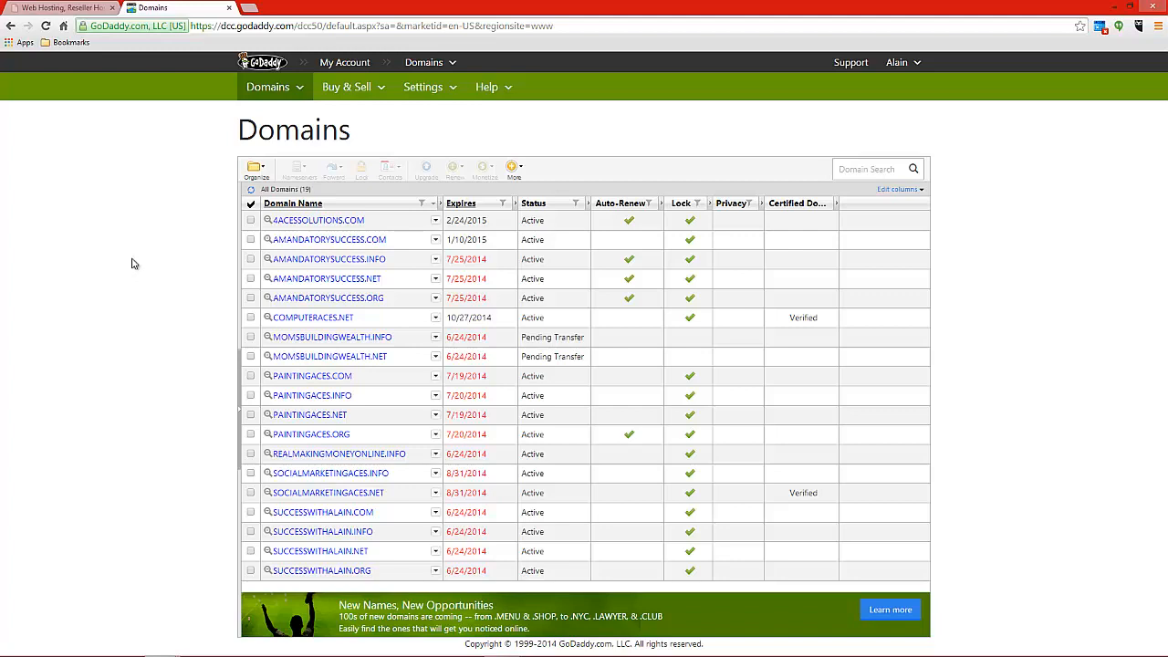
{"action": "left_click", "coordinate": [96, 5]}
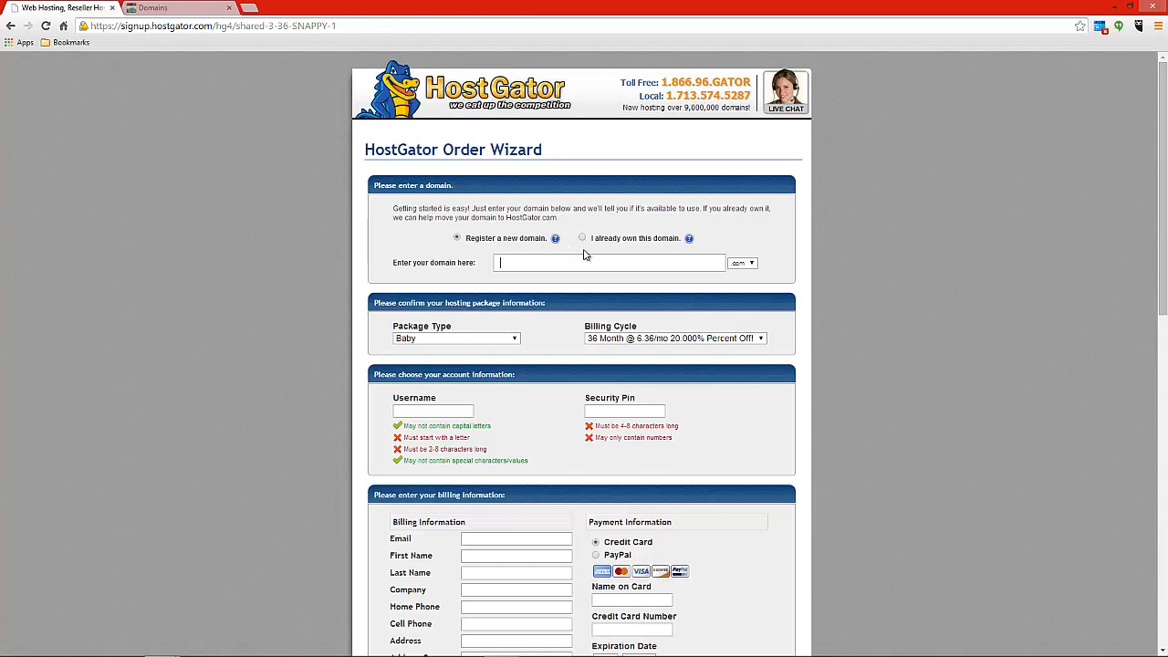
{"action": "left_click", "coordinate": [582, 238]}
{"action": "left_click", "coordinate": [457, 238]}
{"action": "left_click", "coordinate": [589, 265]}
{"action": "left_click", "coordinate": [583, 239]}
{"action": "left_click", "coordinate": [197, 6]}
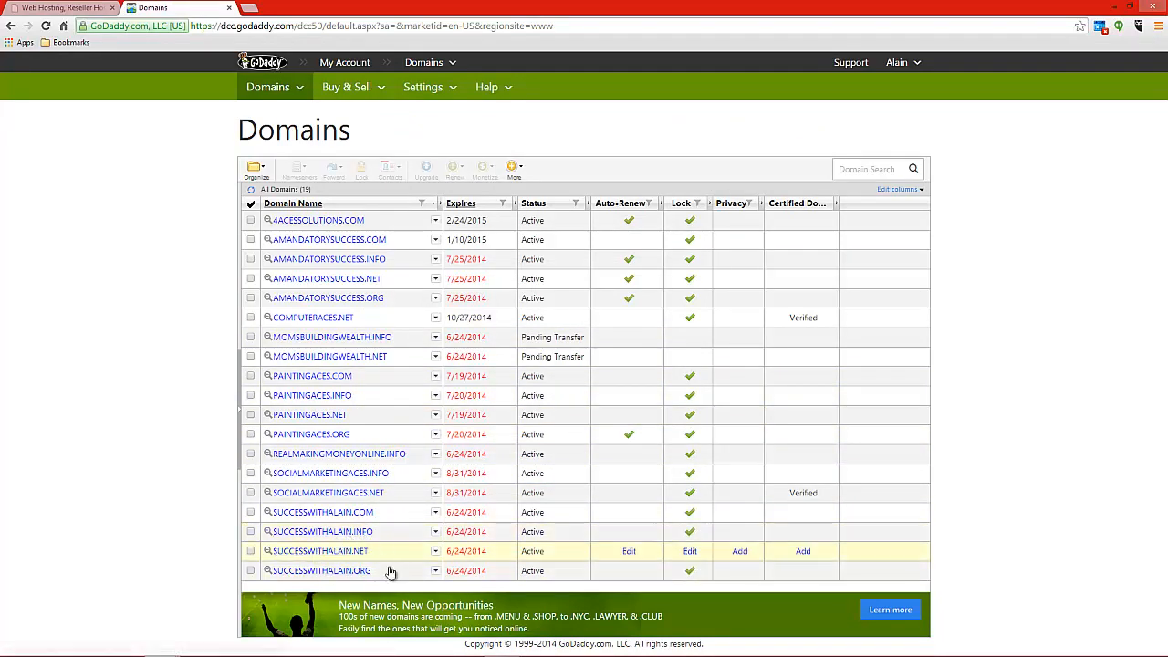
{"action": "left_click", "coordinate": [84, 7]}
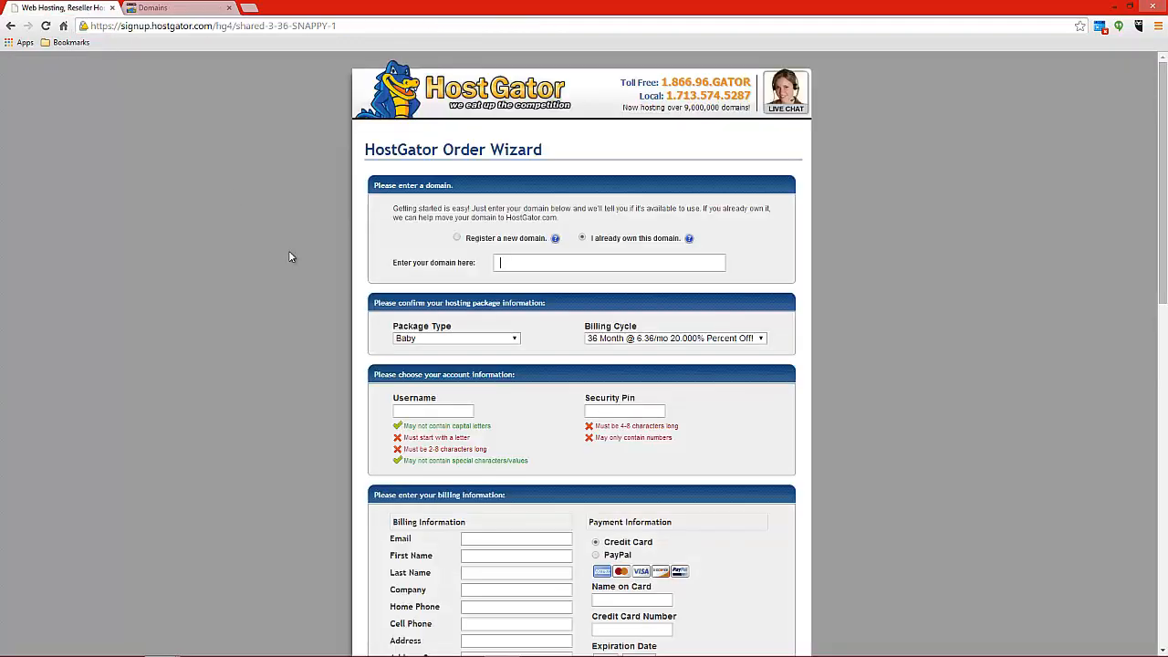
Enter successwithalain.com as the owned domain for the hosting order
{"action": "type", "text": "successwithalain.com"}
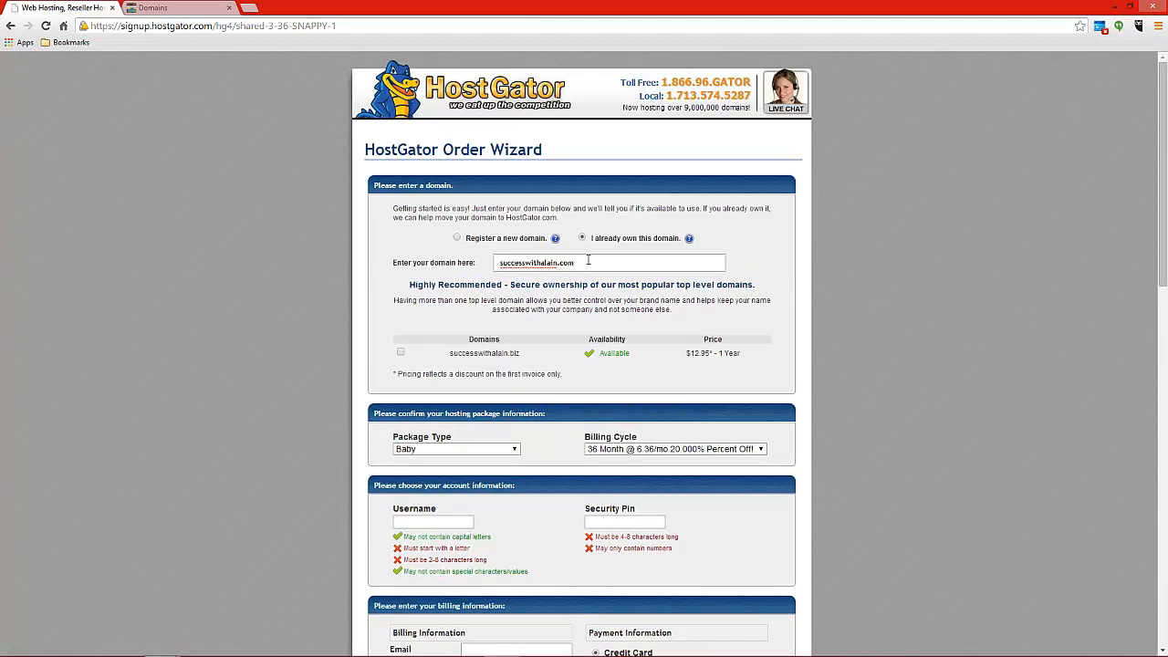
{"action": "left_click_drag", "start_coordinate": [580, 264], "coordinate": [500, 274]}
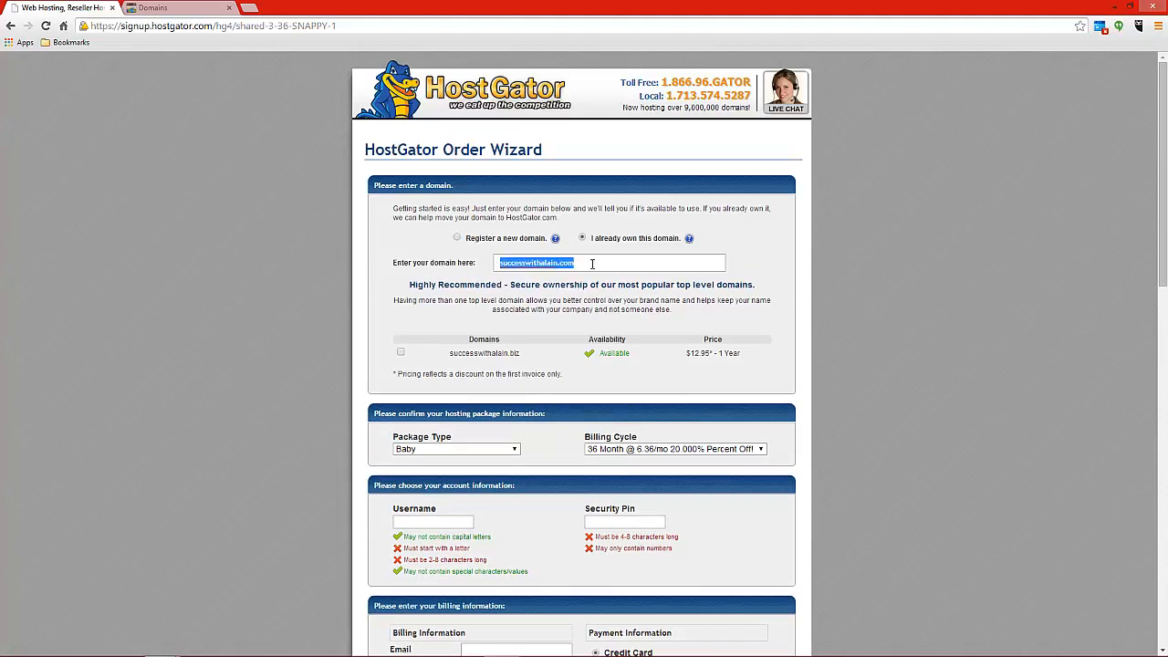
{"action": "left_click", "coordinate": [589, 268]}
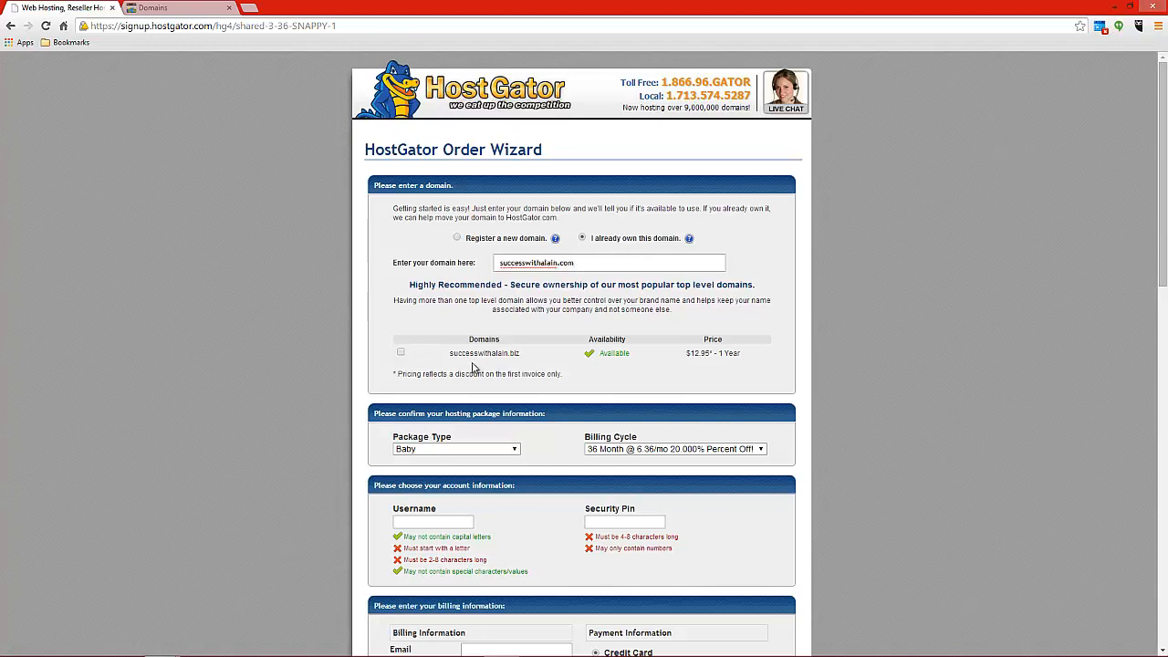
{"action": "left_click_drag", "start_coordinate": [519, 354], "coordinate": [507, 354]}
{"action": "left_click", "coordinate": [551, 348]}
{"action": "left_click_drag", "start_coordinate": [586, 262], "coordinate": [496, 265]}
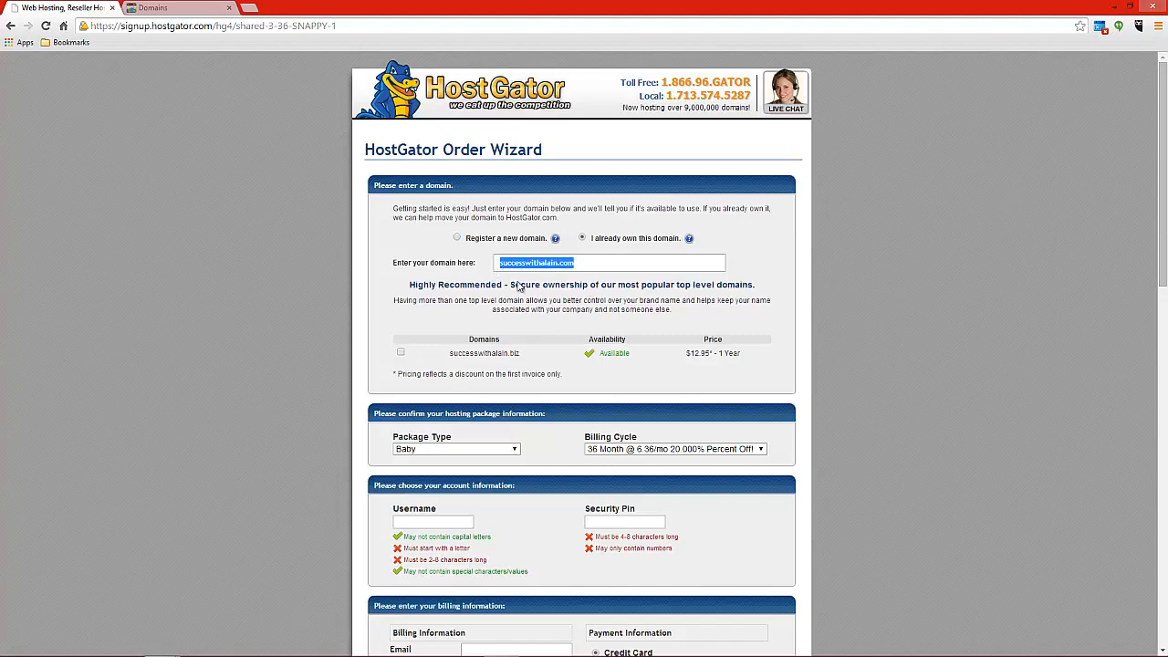
Keep the Baby package and switch the billing cycle to 1 Month @ 7.96/mo
{"action": "scroll", "coordinate": [595, 314], "scroll_direction": "down", "scroll_amount": 2}
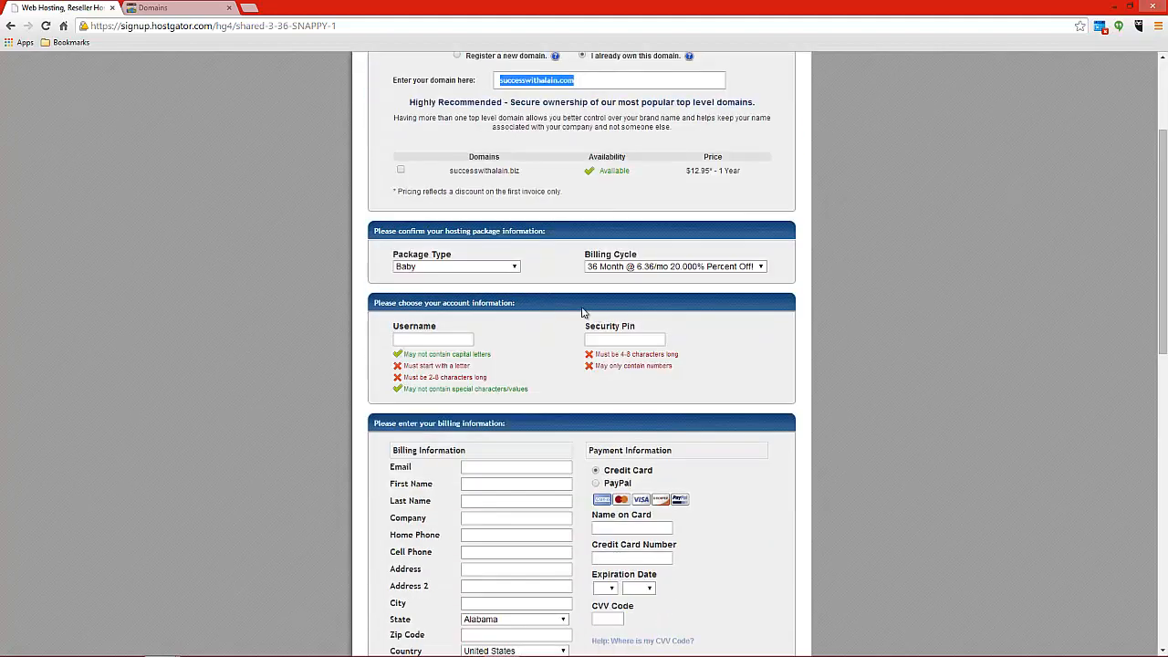
{"action": "left_click", "coordinate": [486, 268]}
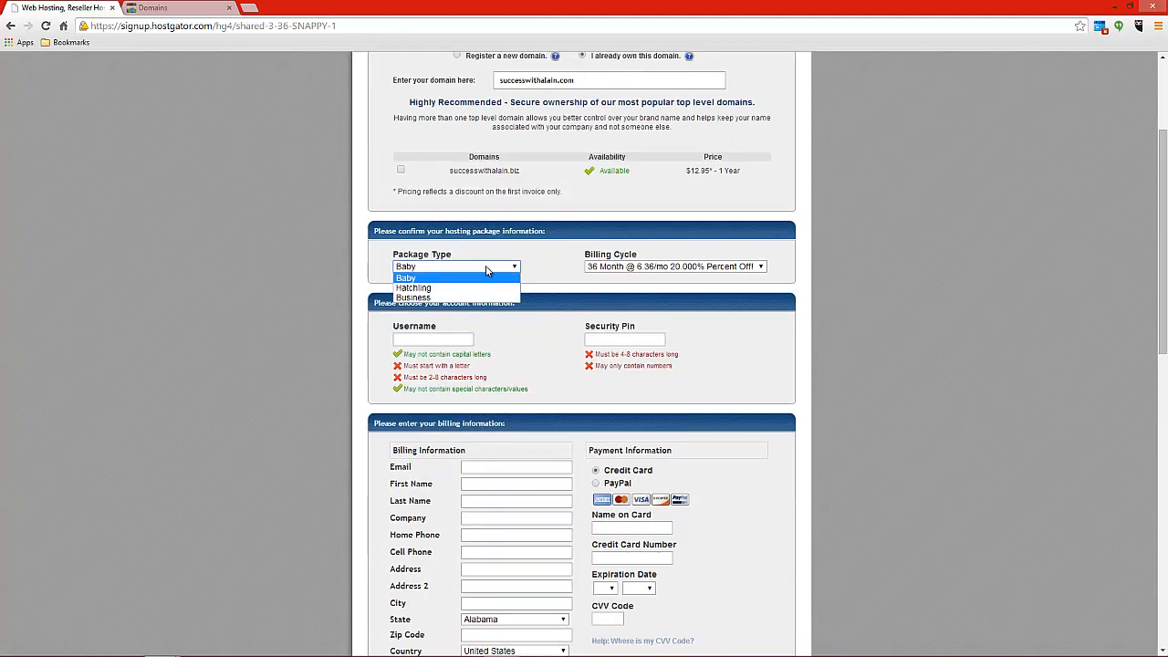
{"action": "left_click", "coordinate": [487, 267]}
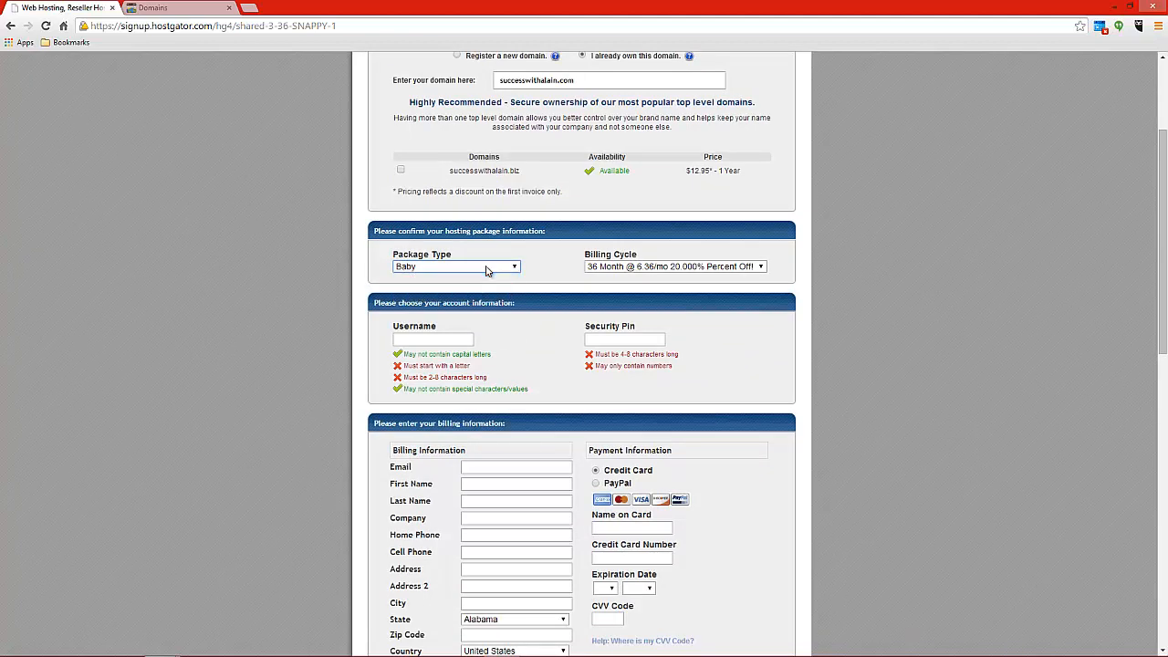
{"action": "left_click", "coordinate": [486, 268]}
{"action": "left_click", "coordinate": [488, 268]}
{"action": "left_click", "coordinate": [637, 269]}
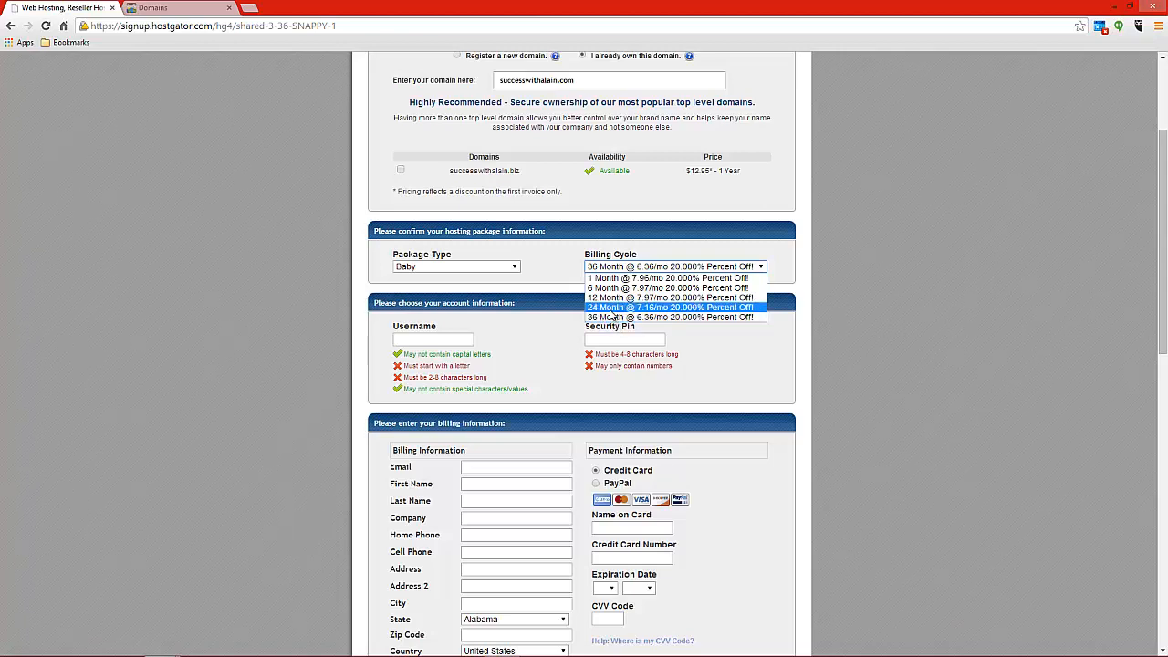
{"action": "left_click", "coordinate": [621, 278]}
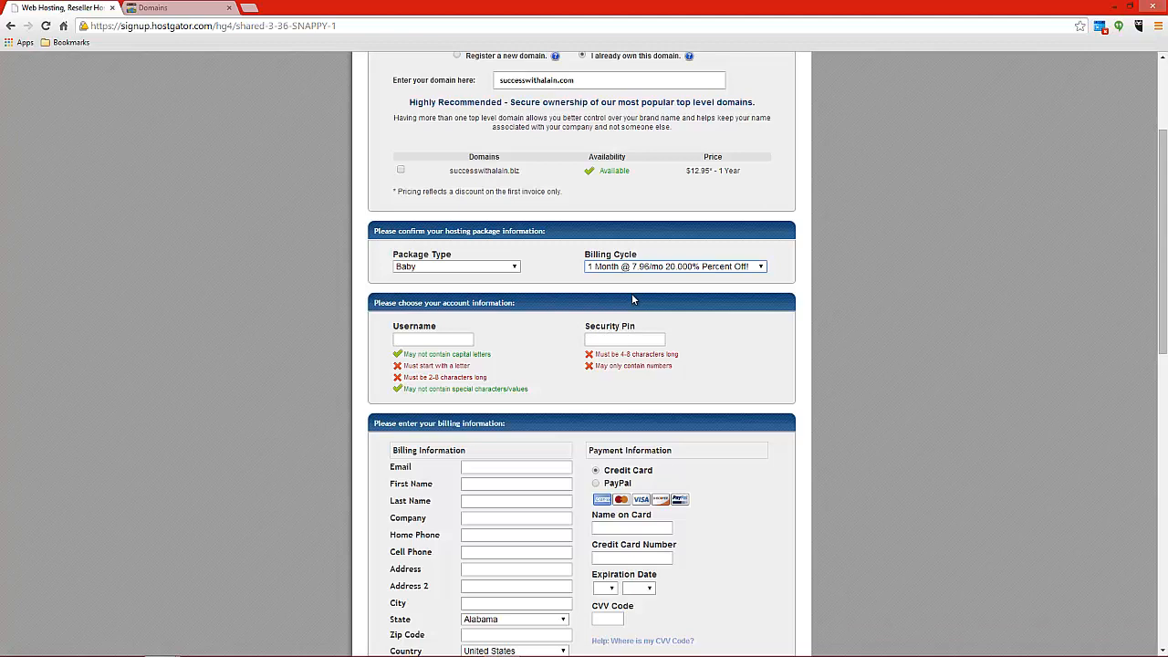
{"action": "left_click", "coordinate": [462, 336]}
Enter the chosen account username and a four-digit security PIN that pass validation
{"action": "type", "text": "successw"}
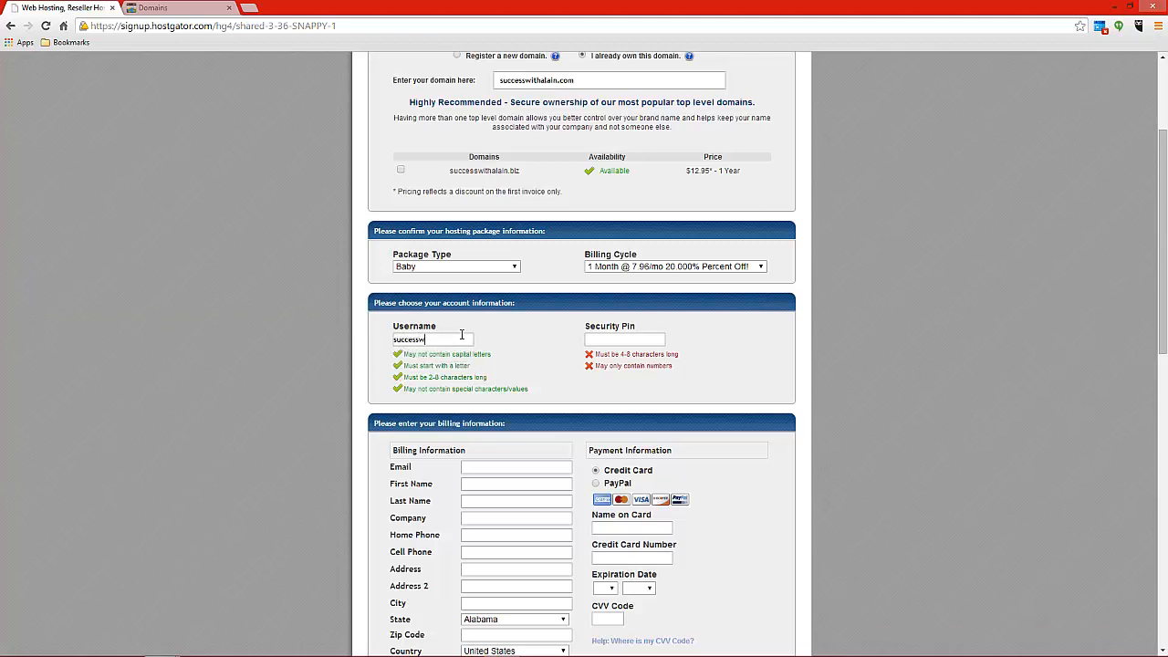
{"action": "double_click", "coordinate": [398, 337]}
{"action": "type", "text": "succ"}
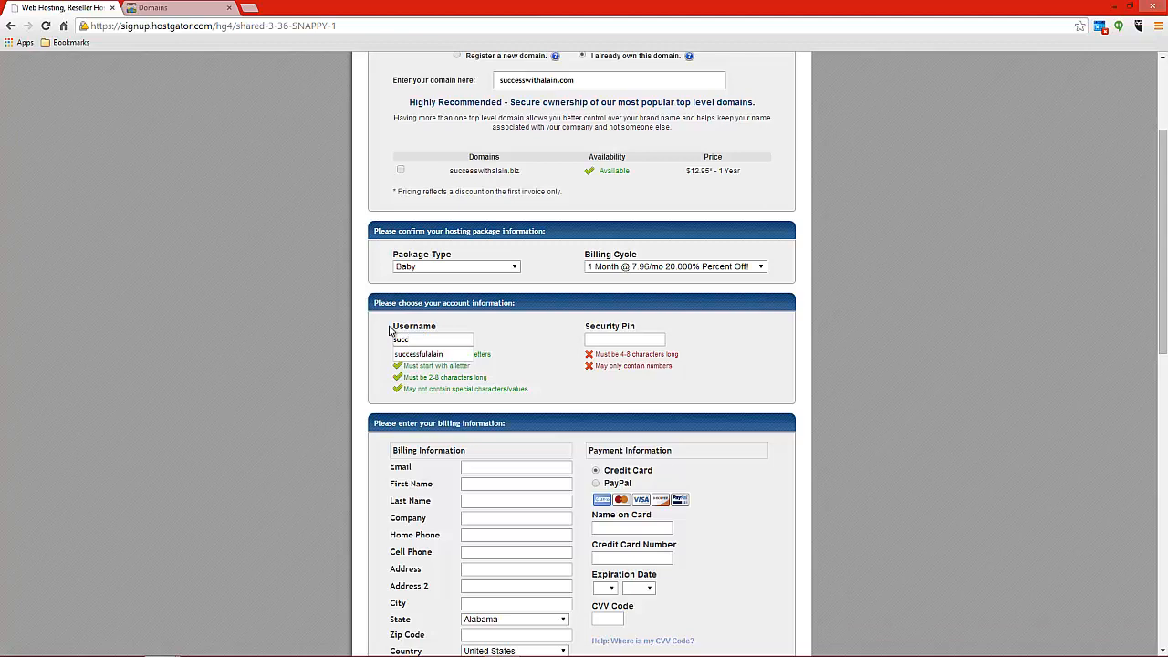
{"action": "type", "text": "essa"}
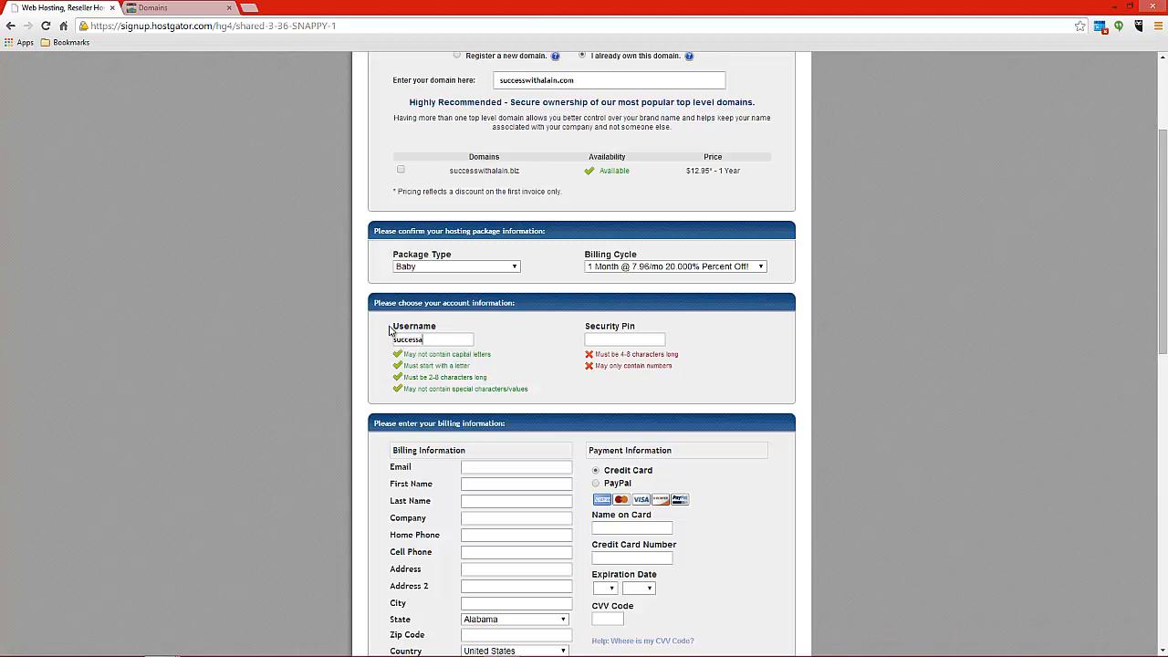
{"action": "key", "text": "BackSpace"}
{"action": "key", "text": "BackSpace"}
{"action": "key", "text": "BackSpace"}
{"action": "key", "text": "BackSpace"}
{"action": "key", "text": "BackSpace"}
{"action": "key", "text": "BackSpace"}
{"action": "key", "text": "BackSpace"}
{"action": "key", "text": "BackSpace"}
{"action": "type", "text": "alain282"}
{"action": "double_click", "coordinate": [399, 338]}
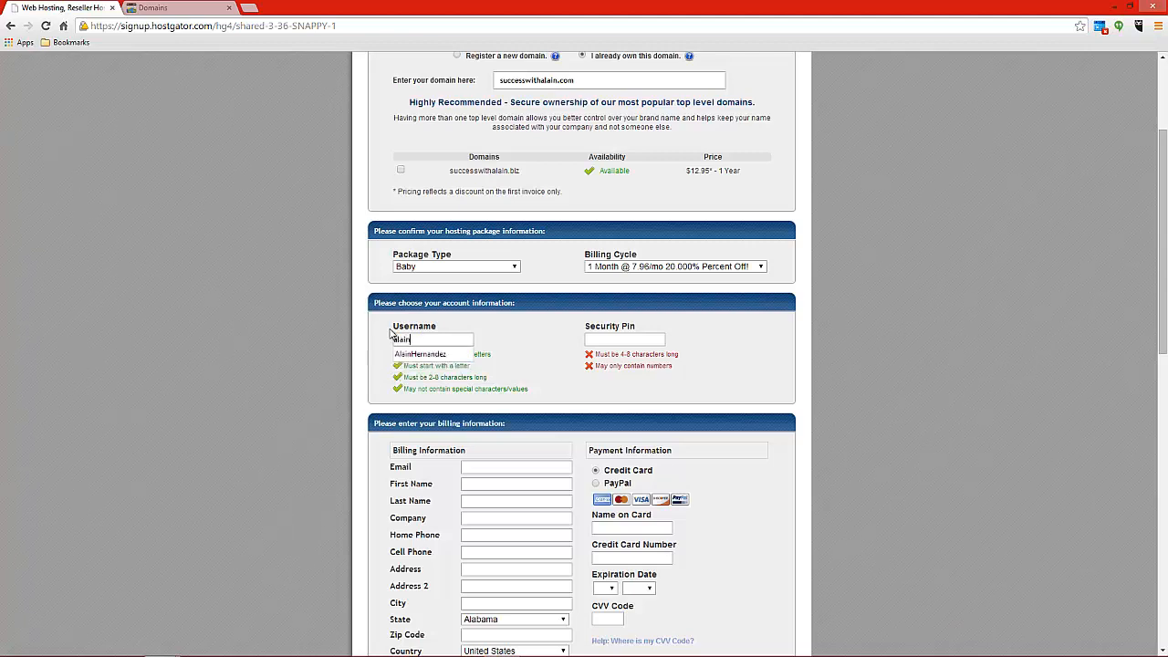
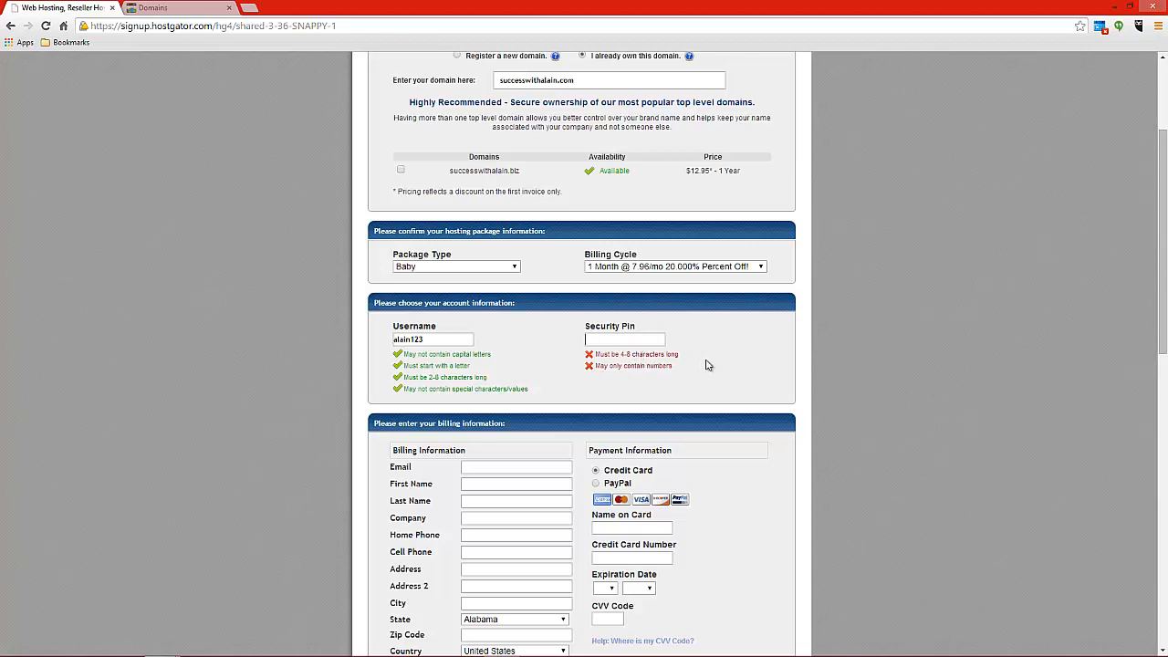
Fill the billing section from the browser's saved autofill details
{"action": "scroll", "coordinate": [604, 339], "scroll_direction": "down", "scroll_amount": 2}
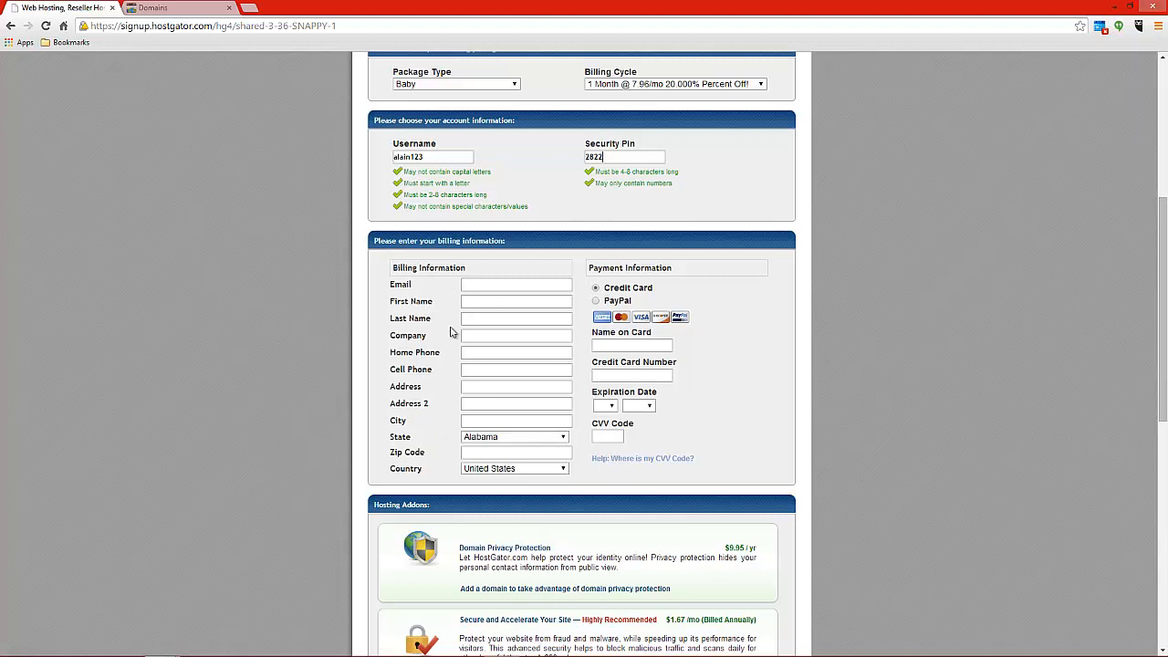
{"action": "scroll", "coordinate": [481, 332], "scroll_direction": "down", "scroll_amount": 2}
{"action": "scroll", "coordinate": [475, 330], "scroll_direction": "up", "scroll_amount": 2}
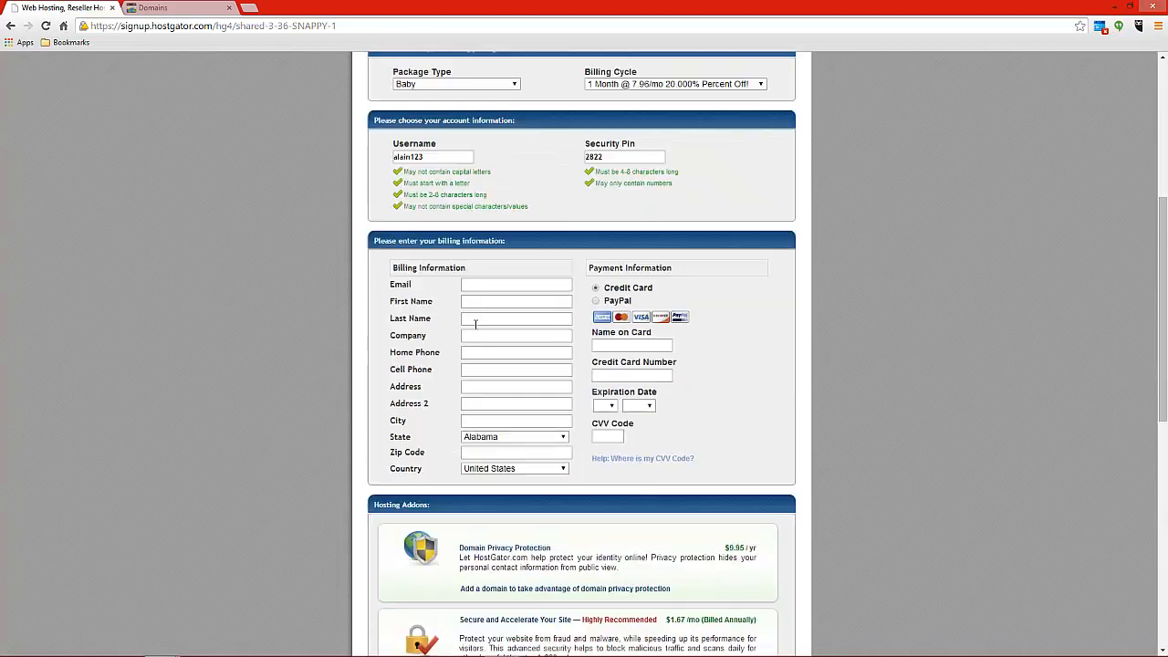
{"action": "scroll", "coordinate": [585, 326], "scroll_direction": "down", "scroll_amount": 1}
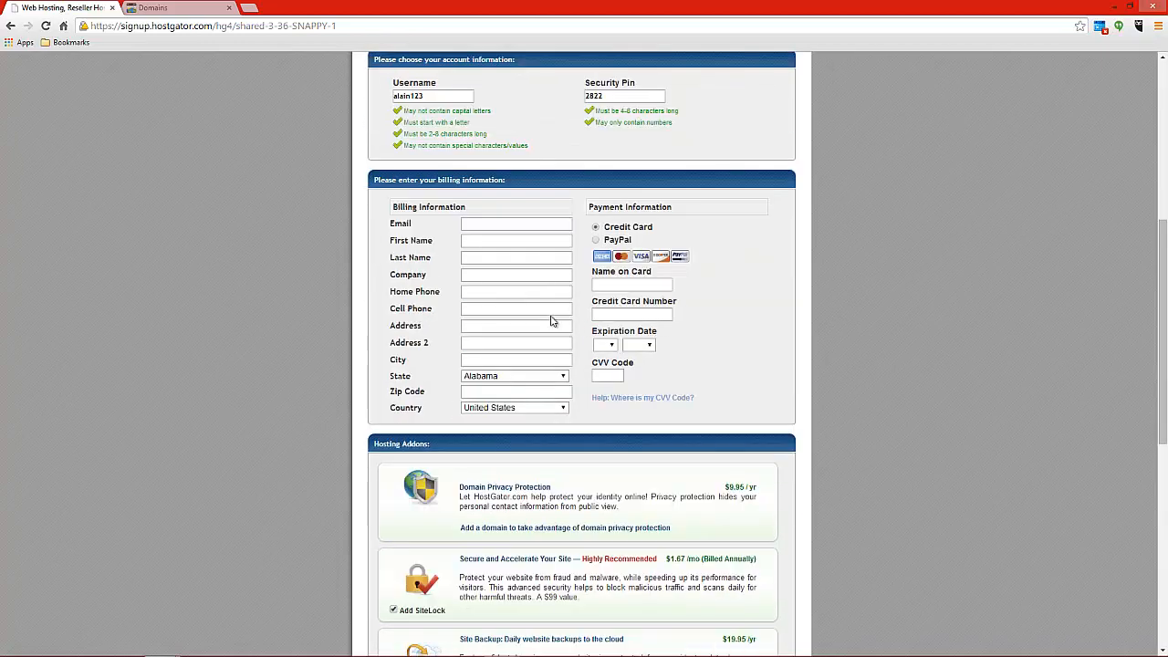
{"action": "left_click", "coordinate": [488, 223]}
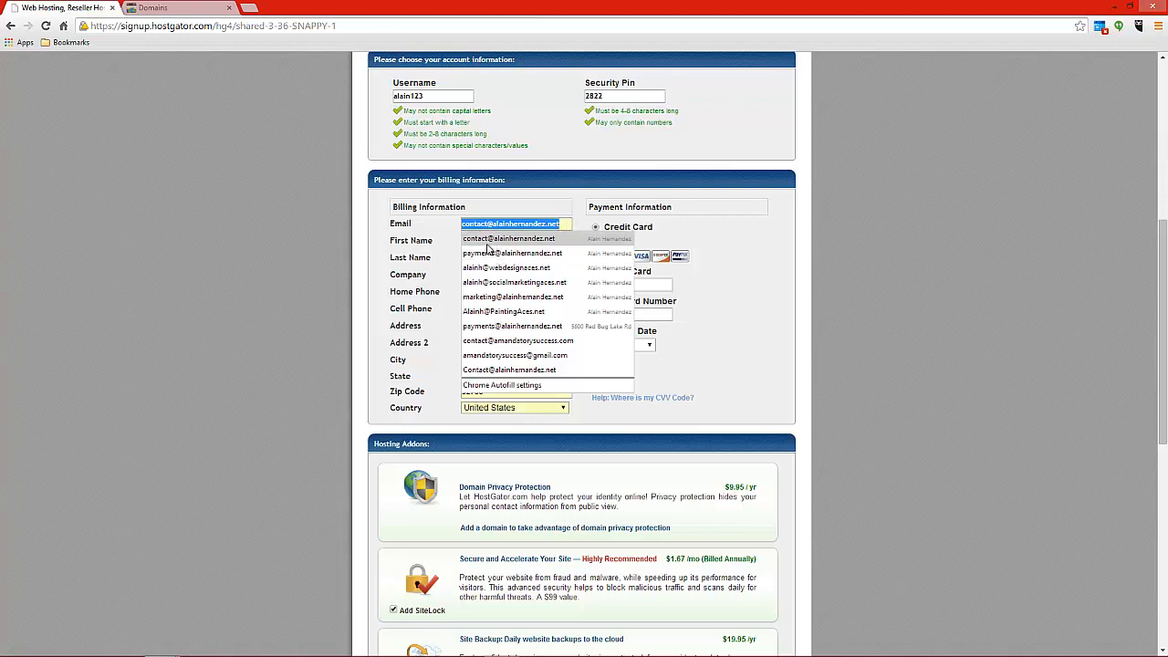
{"action": "left_click", "coordinate": [487, 238]}
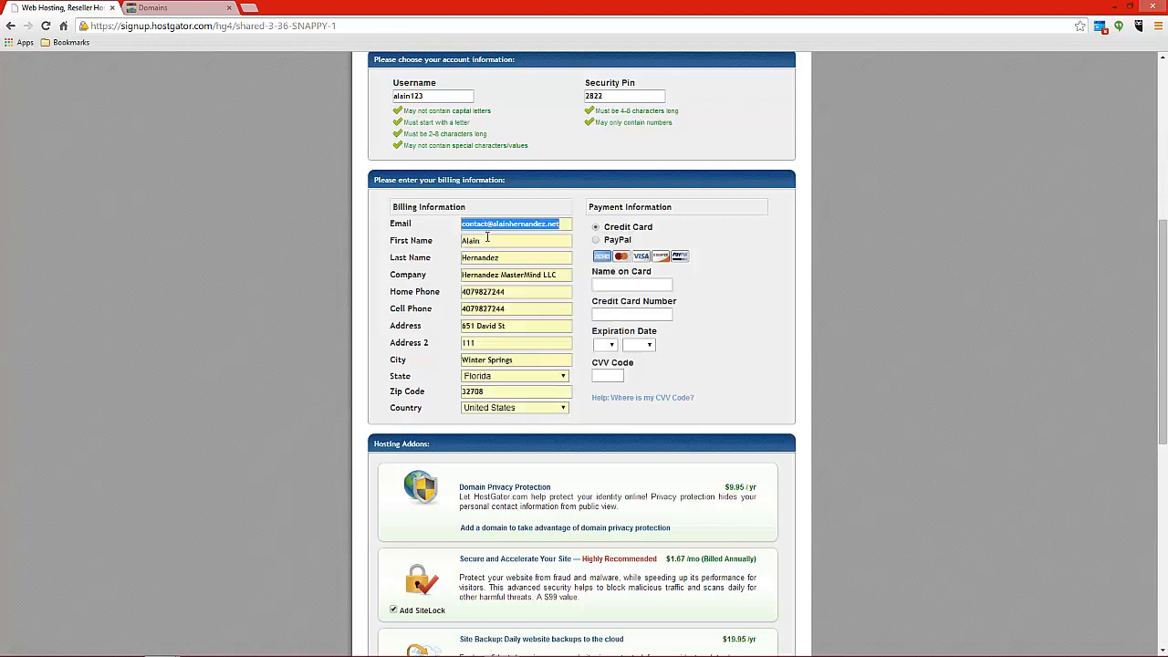
Replace the first part of the billing e-mail with a different prefix
{"action": "left_click_drag", "start_coordinate": [488, 224], "coordinate": [463, 226]}
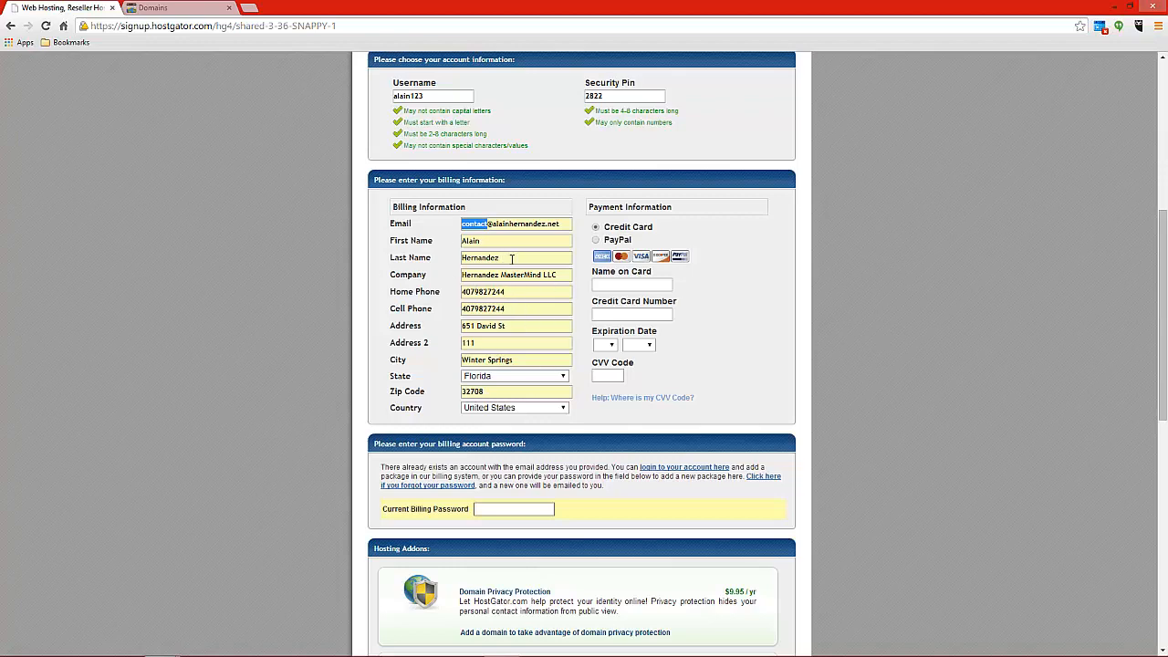
{"action": "type", "text": "marketing"}
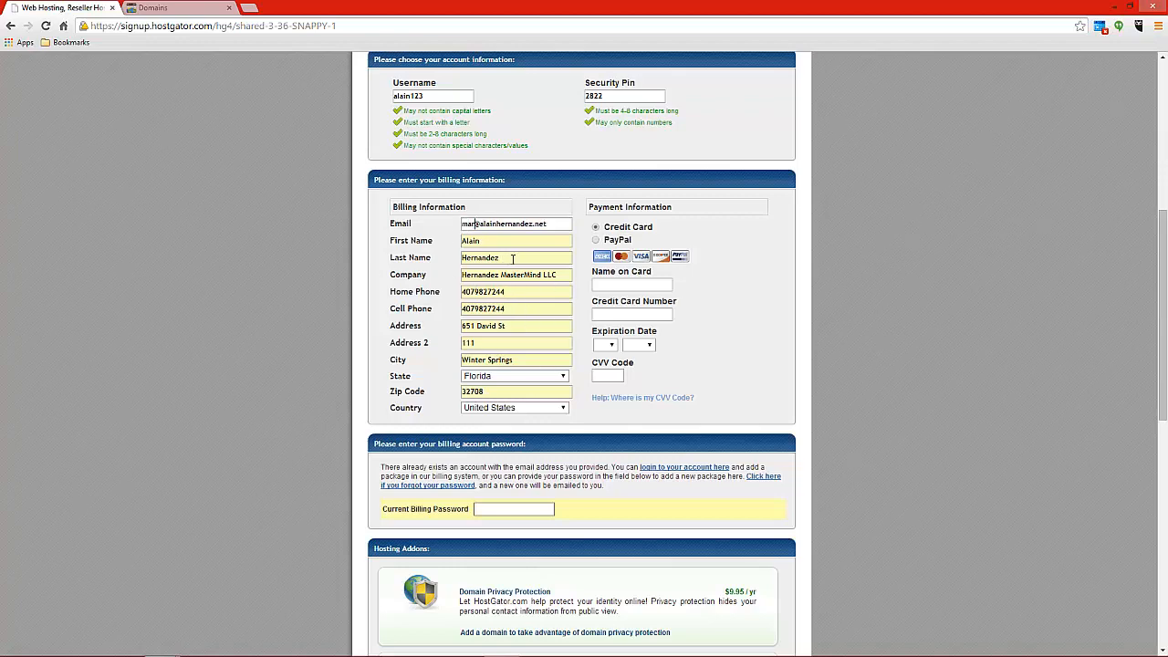
{"action": "key", "text": "BackSpace"}
{"action": "key", "text": "BackSpace"}
{"action": "key", "text": "BackSpace"}
{"action": "key", "text": "BackSpace"}
{"action": "key", "text": "BackSpace"}
{"action": "key", "text": "BackSpace"}
{"action": "key", "text": "BackSpace"}
{"action": "key", "text": "BackSpace"}
{"action": "key", "text": "BackSpace"}
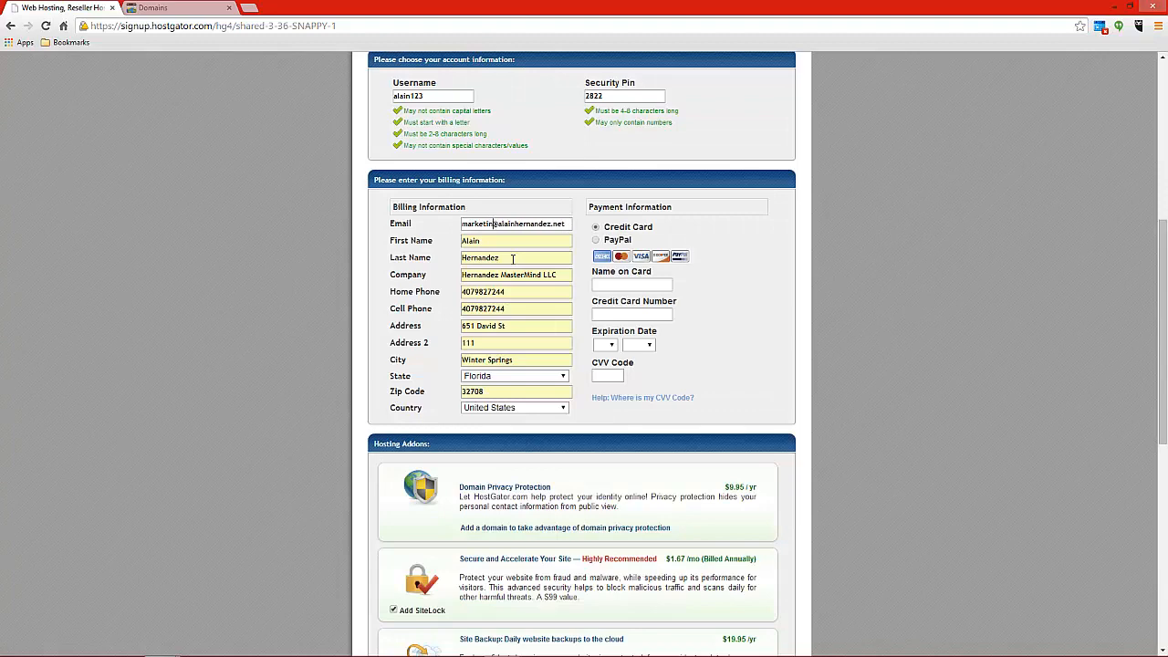
{"action": "type", "text": "website"}
Clear Address 2 and keep Credit Card as the payment method
{"action": "double_click", "coordinate": [467, 343]}
{"action": "key", "text": "BackSpace"}
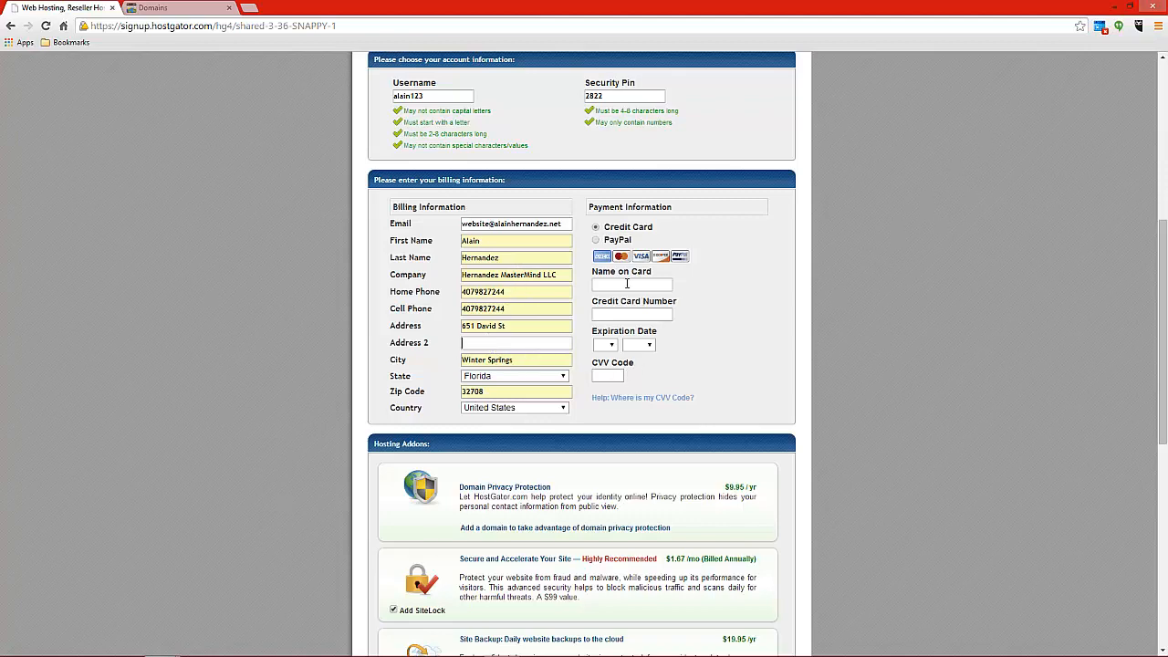
{"action": "left_click", "coordinate": [619, 285]}
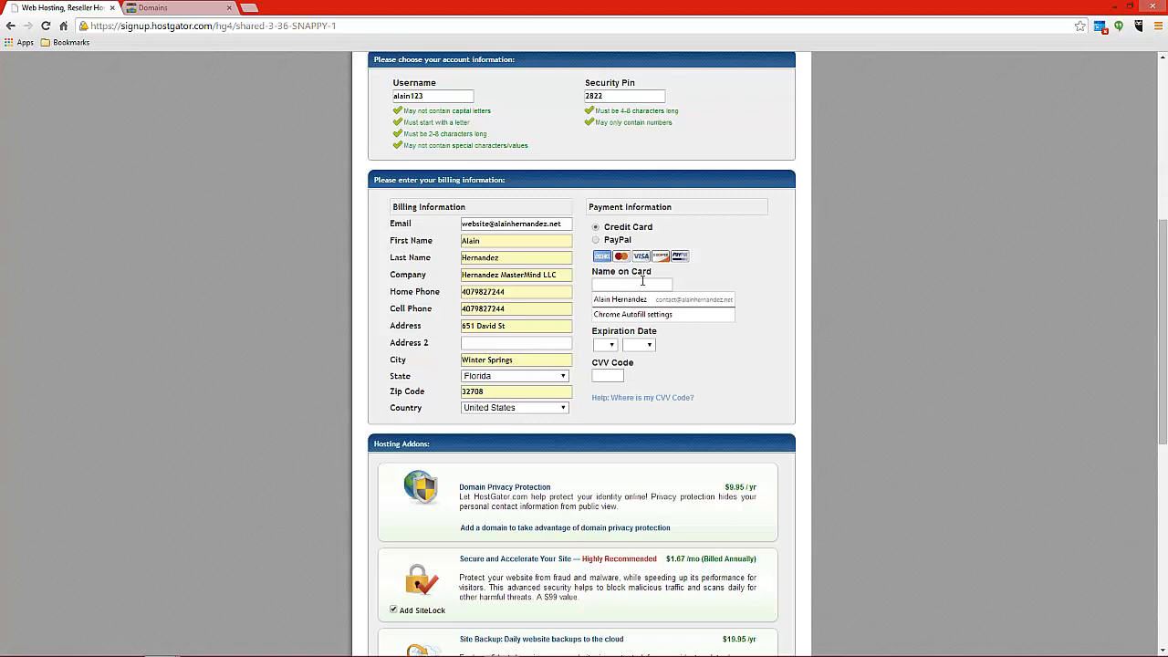
{"action": "left_click", "coordinate": [621, 240]}
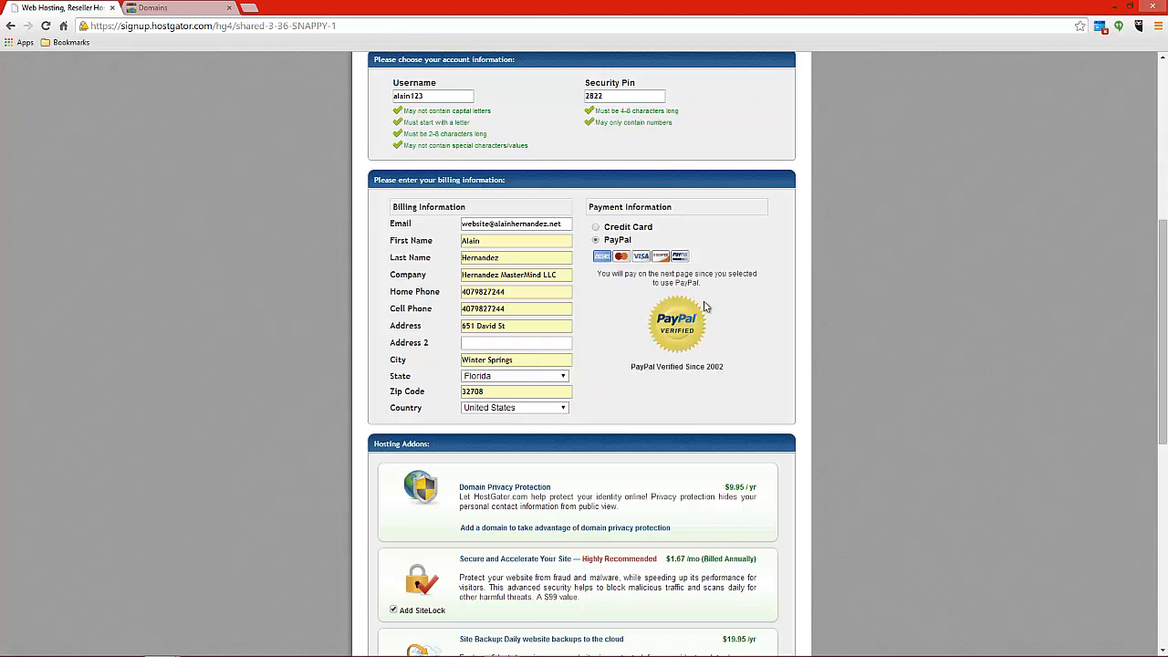
{"action": "left_click", "coordinate": [595, 227]}
{"action": "scroll", "coordinate": [723, 251], "scroll_direction": "down", "scroll_amount": 3}
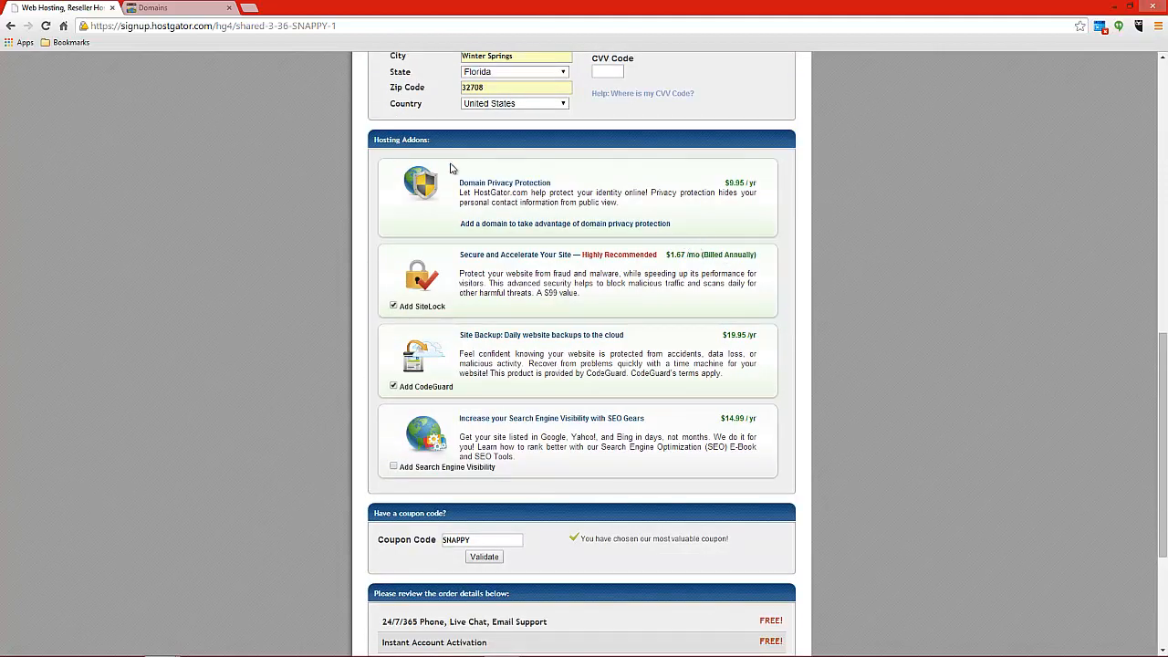
{"action": "left_click_drag", "start_coordinate": [370, 139], "coordinate": [462, 146]}
Remove the CodeGuard and SiteLock addons from the order
{"action": "left_click", "coordinate": [394, 386]}
{"action": "left_click", "coordinate": [394, 306]}
{"action": "scroll", "coordinate": [654, 305], "scroll_direction": "down", "scroll_amount": 2}
{"action": "scroll", "coordinate": [655, 305], "scroll_direction": "down", "scroll_amount": 2}
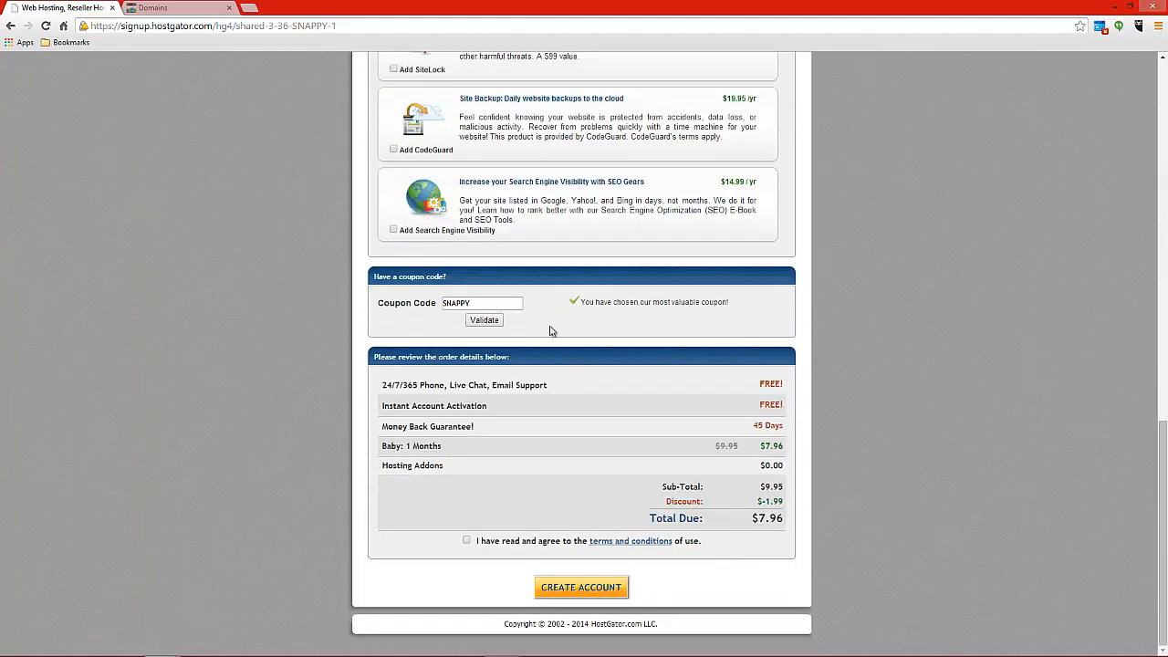
Replace the SNAPPY coupon with pszabohost and validate it
{"action": "double_click", "coordinate": [446, 303]}
{"action": "right_click", "coordinate": [459, 303]}
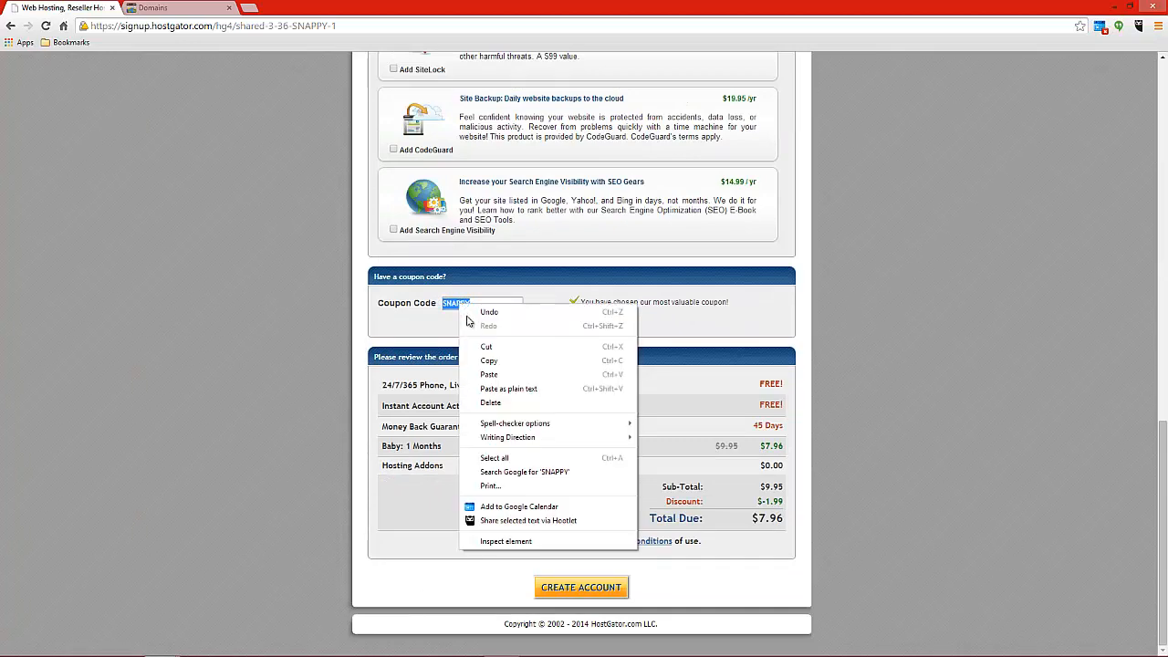
{"action": "left_click", "coordinate": [506, 372]}
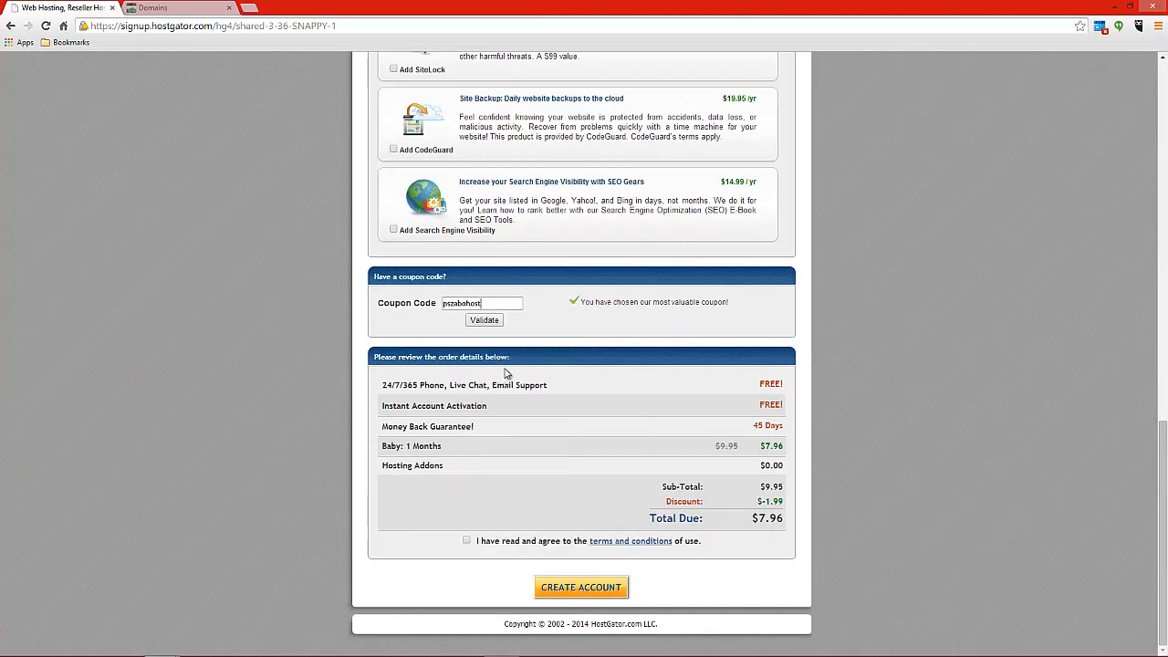
{"action": "left_click", "coordinate": [471, 323]}
{"action": "left_click_drag", "start_coordinate": [493, 304], "coordinate": [432, 311]}
{"action": "left_click", "coordinate": [813, 367]}
Agree to the terms and confirm the $0.01 total for successwithalain.com
{"action": "left_click", "coordinate": [467, 542]}
{"action": "left_click_drag", "start_coordinate": [786, 518], "coordinate": [743, 521]}
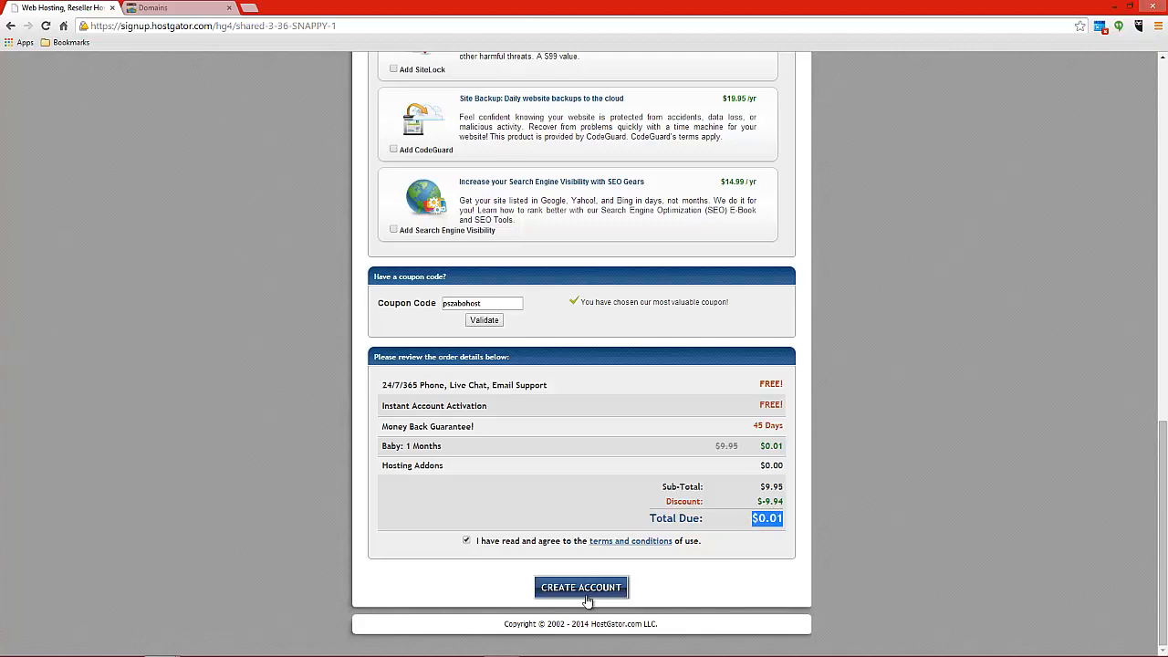
{"action": "scroll", "coordinate": [587, 600], "scroll_direction": "up", "scroll_amount": 20}
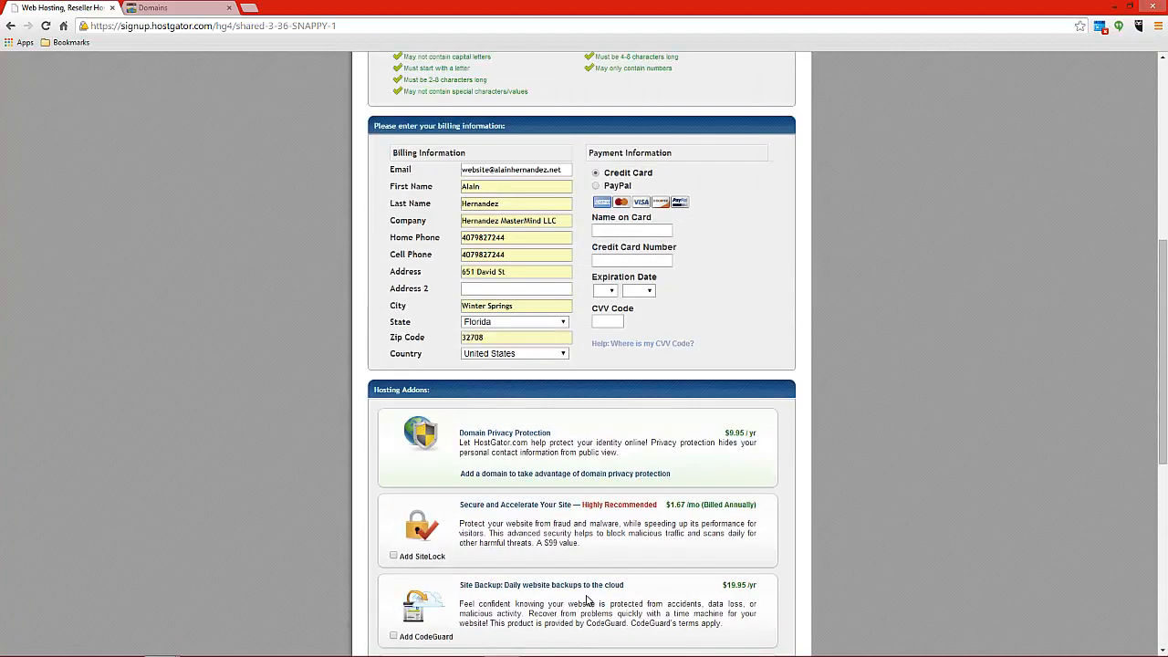
{"action": "scroll", "coordinate": [679, 550], "scroll_direction": "up", "scroll_amount": 4}
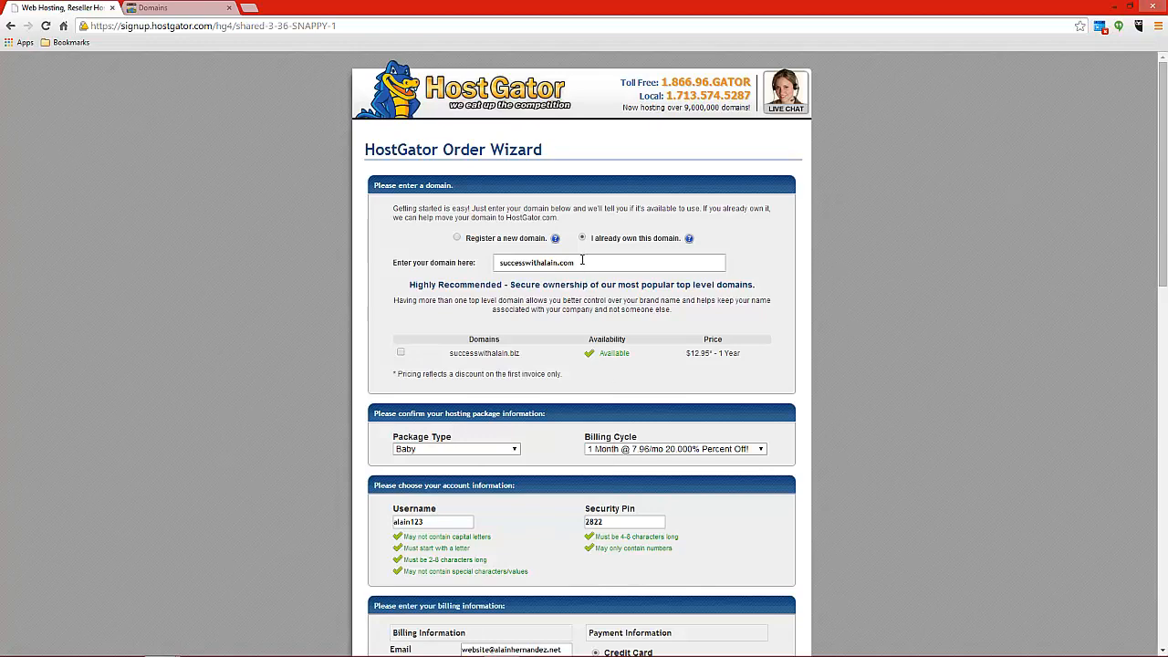
{"action": "left_click_drag", "start_coordinate": [585, 263], "coordinate": [486, 274]}
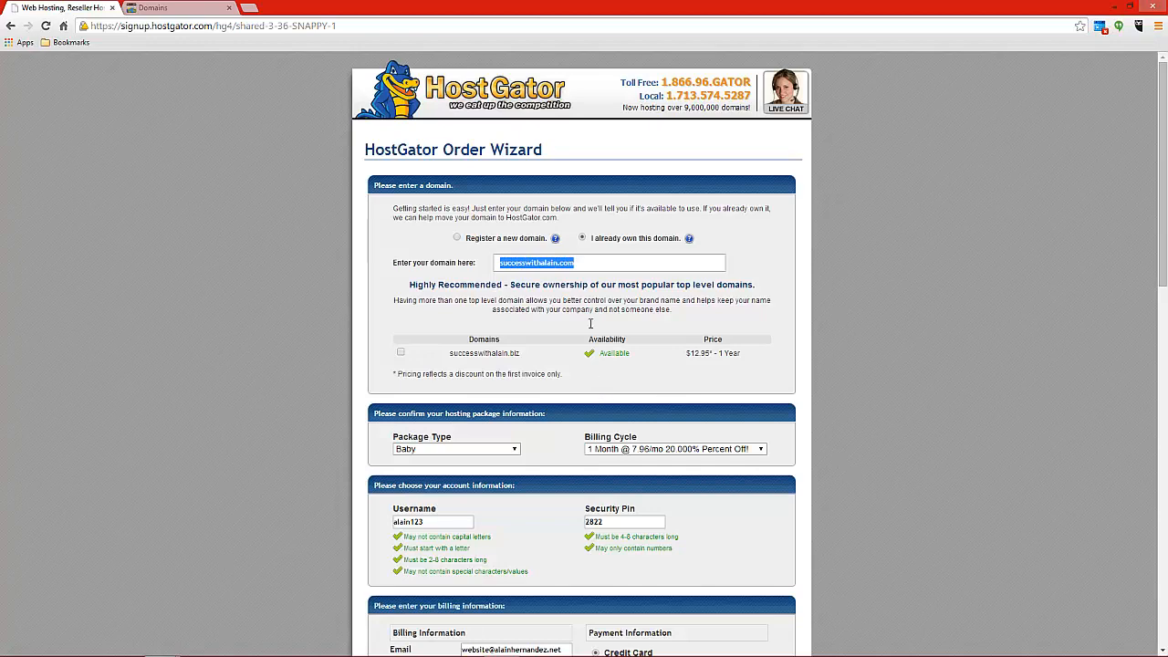
Log into HostGator cPanel via the cPanel Login page and close the AdWords popup
{"action": "left_click", "coordinate": [274, 25]}
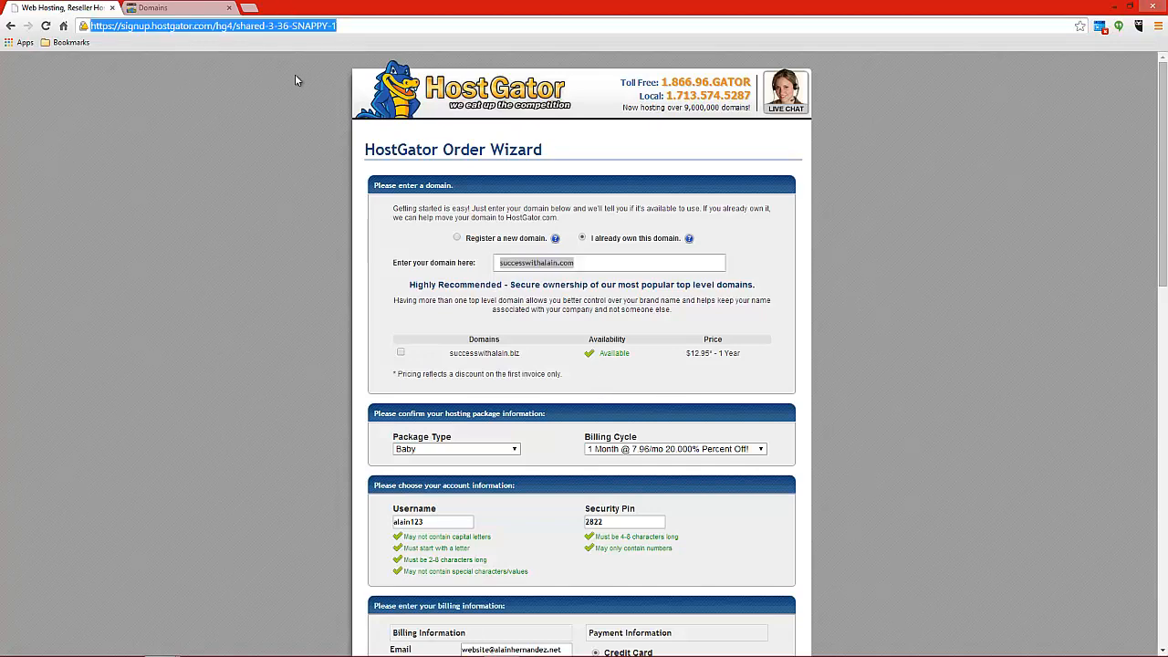
{"action": "type", "text": "hostgator.com"}
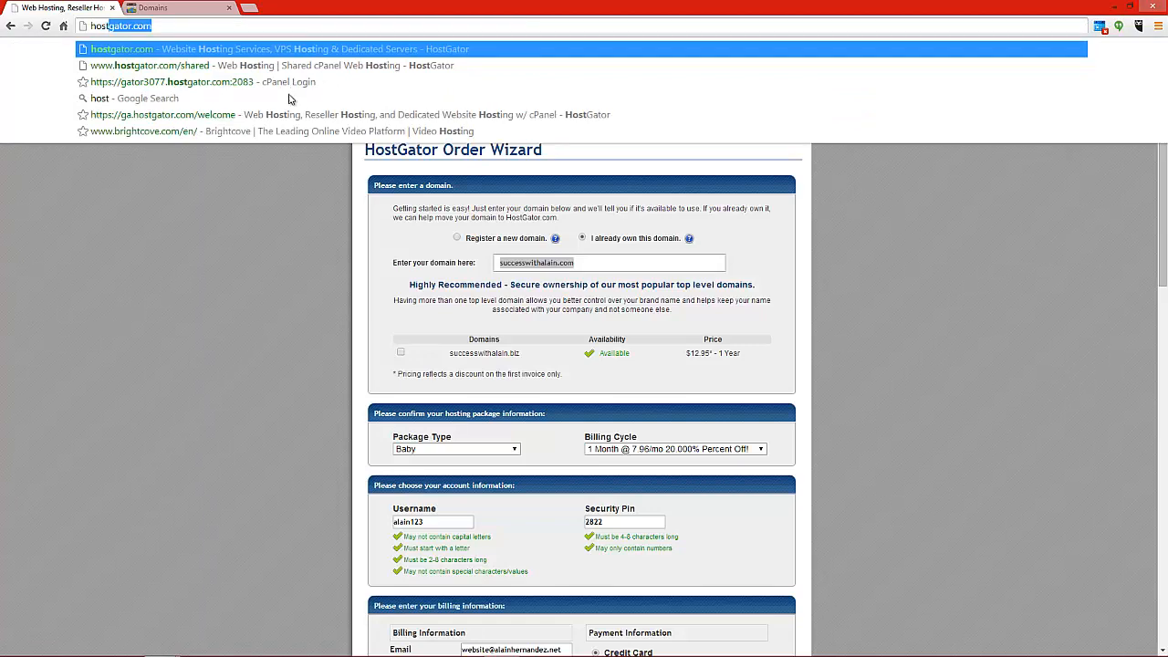
{"action": "left_click", "coordinate": [292, 84]}
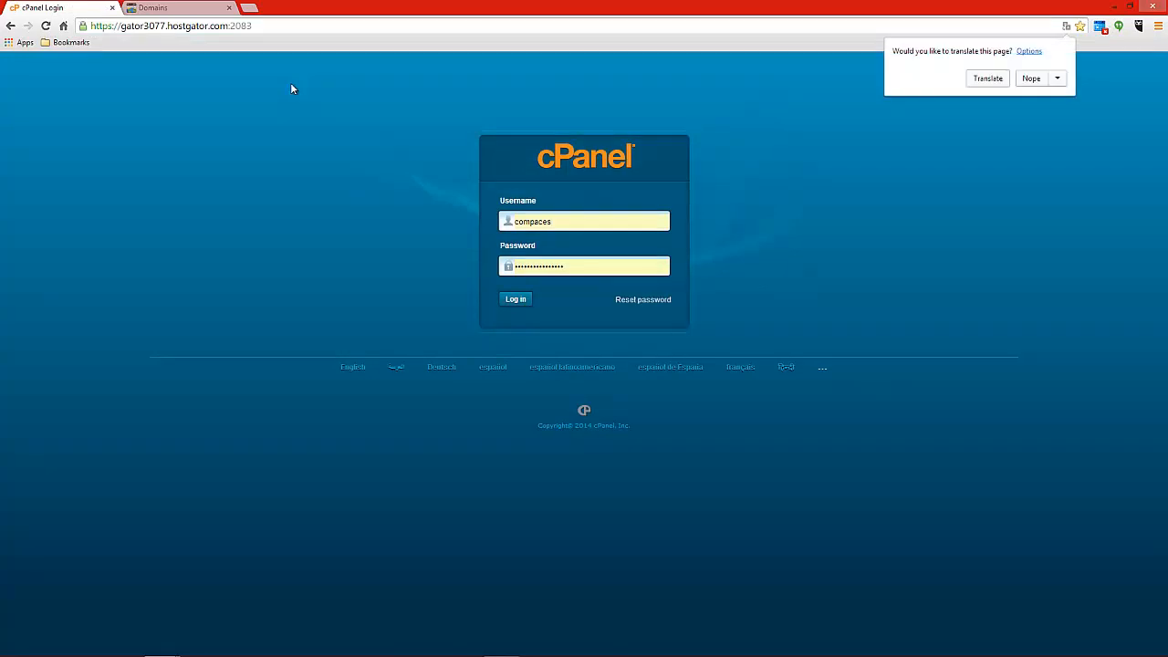
{"action": "left_click", "coordinate": [522, 303]}
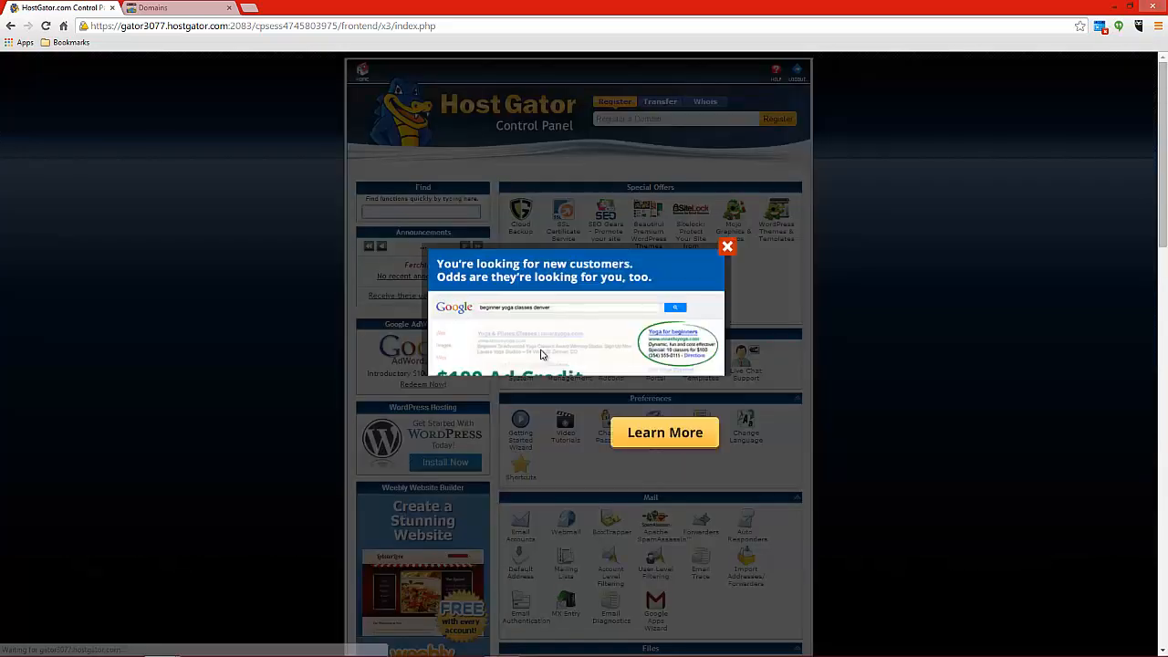
{"action": "left_click", "coordinate": [727, 247]}
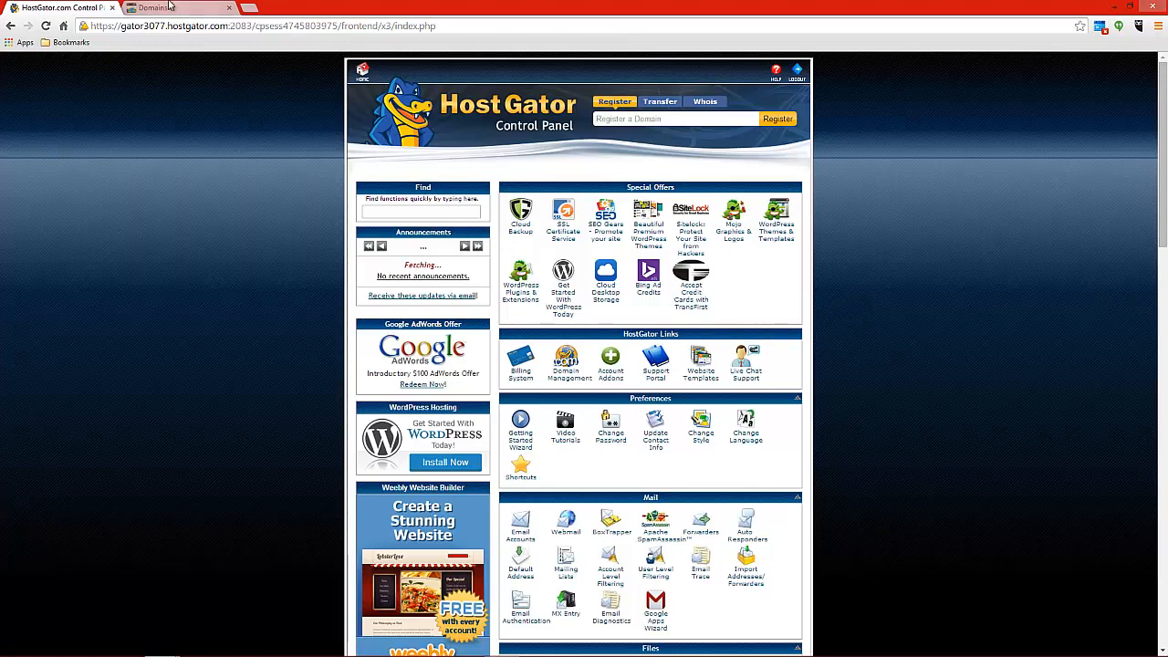
Show GoDaddy's Domains page with all 19 owned domains and their expiry dates
{"action": "left_click", "coordinate": [169, 6]}
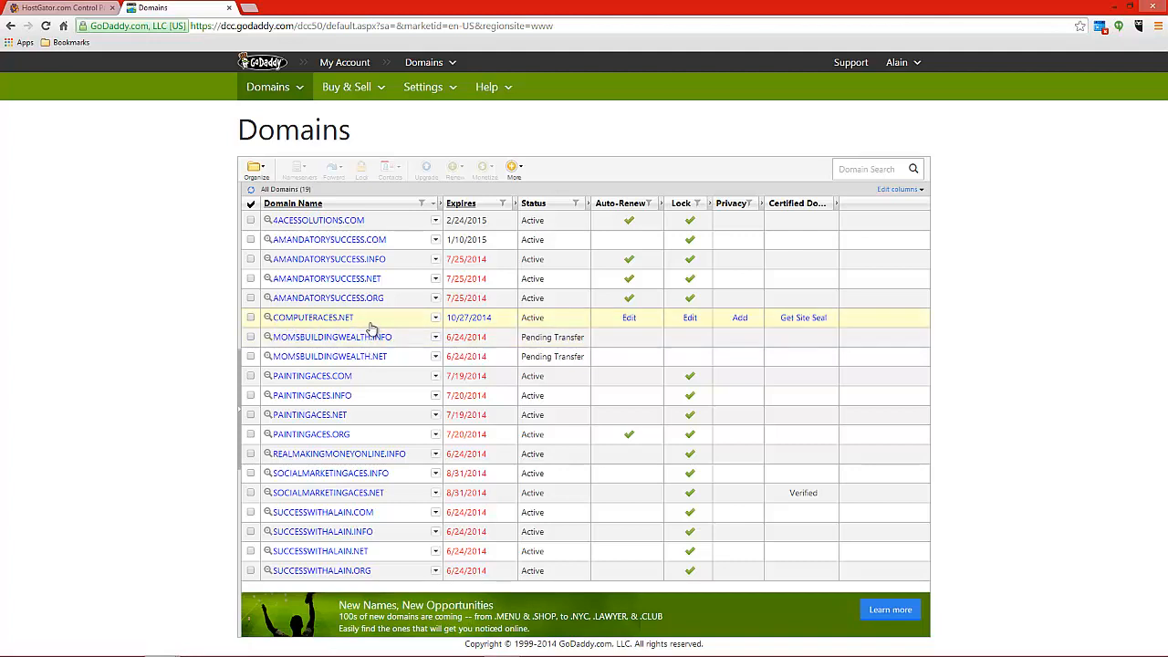
{"action": "left_click", "coordinate": [93, 8]}
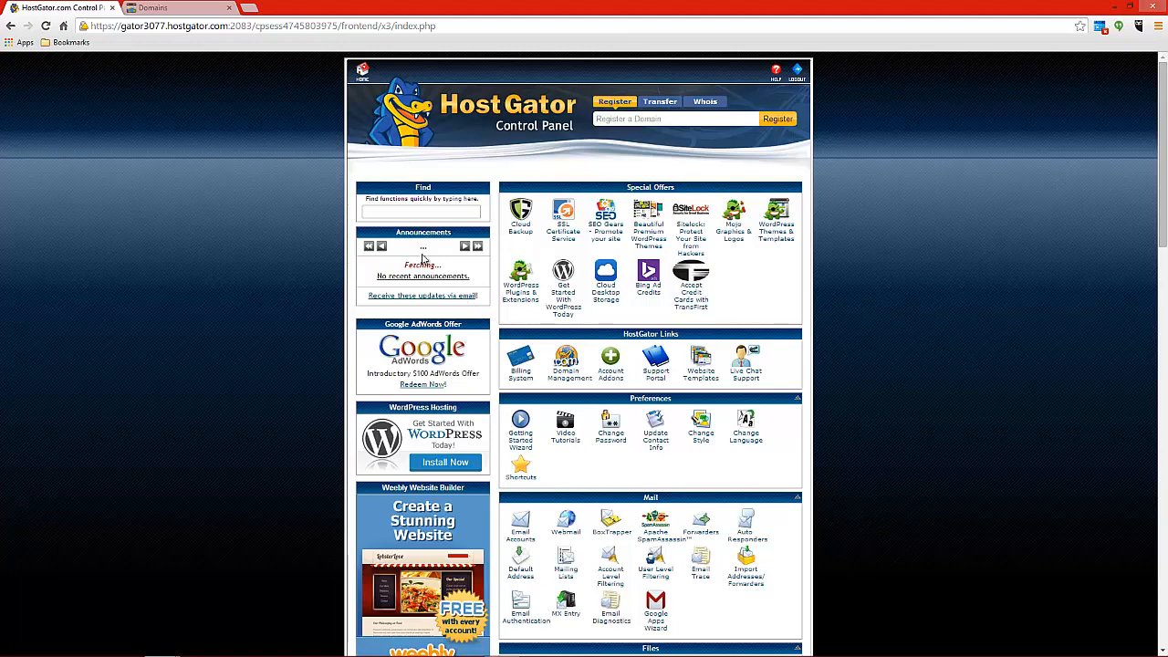
{"action": "left_click", "coordinate": [210, 7]}
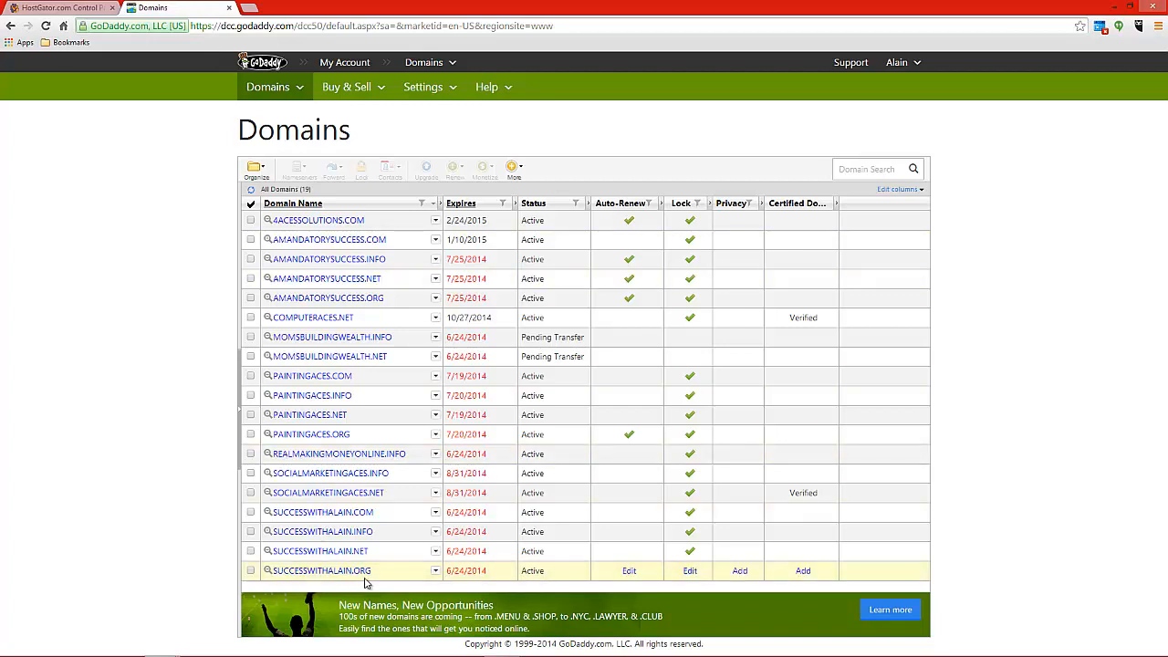
Navigate through My Account's domains manager to SUCCESSWITHALAIN.COM's details and highlight the Nameservers setting
{"action": "left_click", "coordinate": [321, 513]}
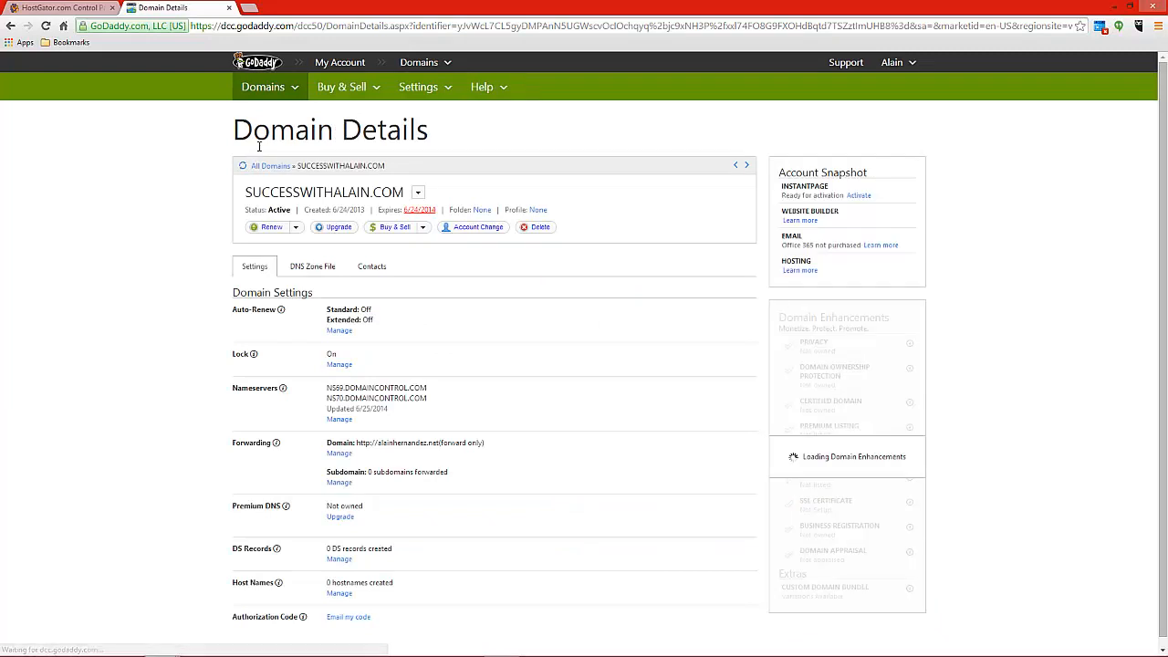
{"action": "left_click", "coordinate": [899, 64]}
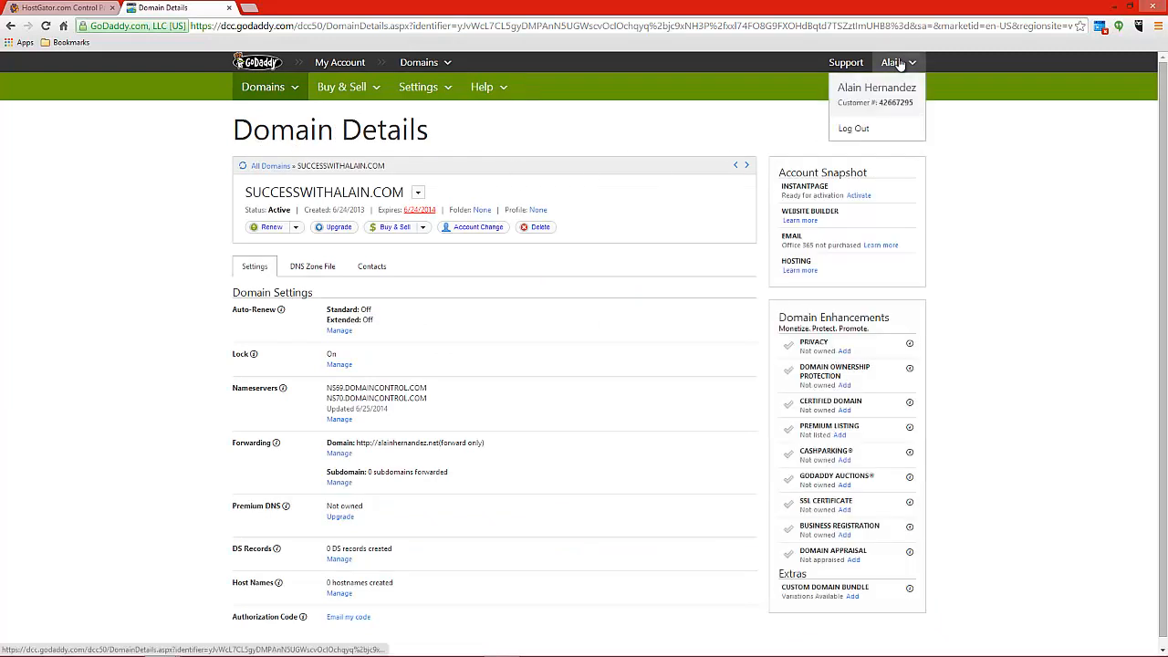
{"action": "left_click", "coordinate": [339, 60]}
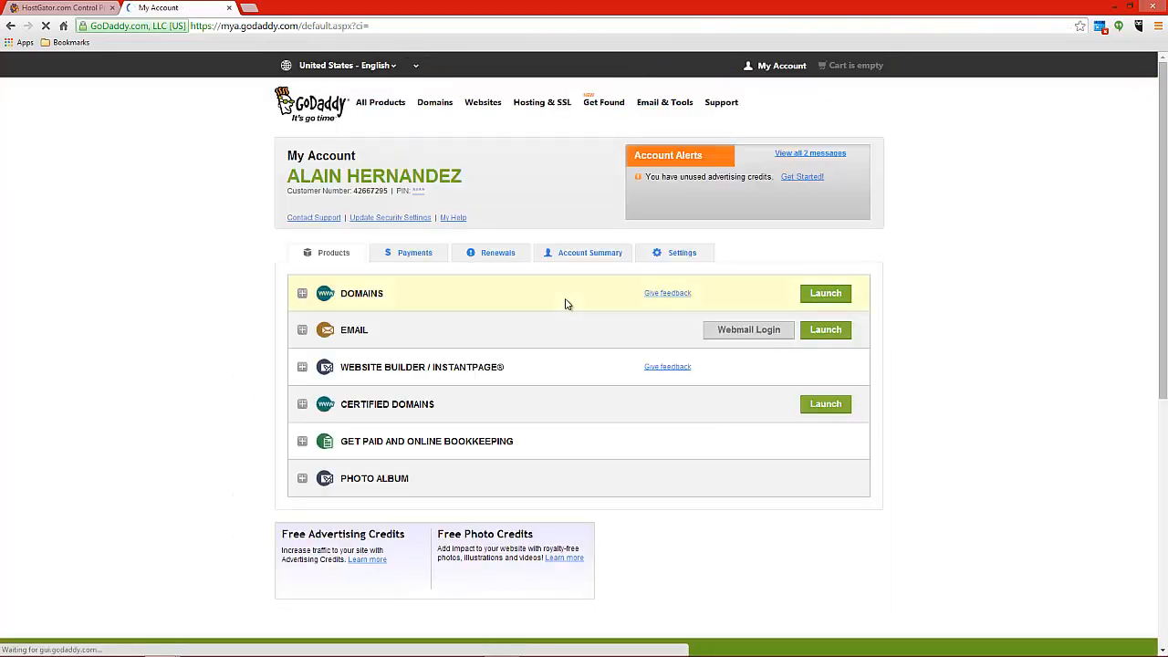
{"action": "left_click", "coordinate": [820, 299]}
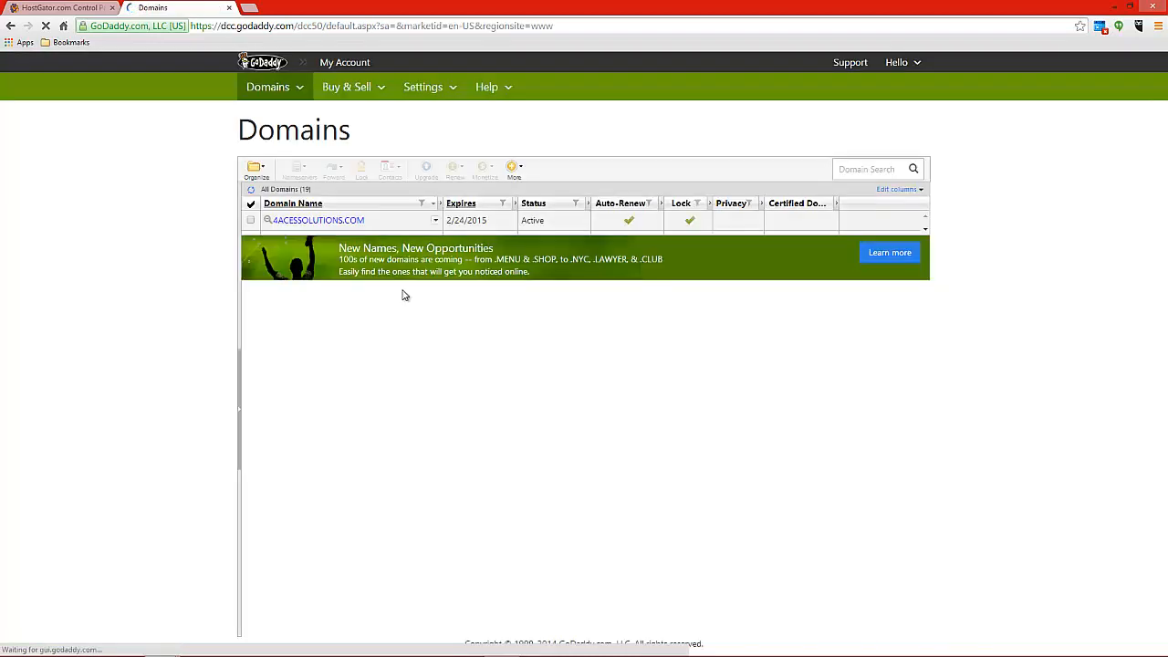
{"action": "left_click", "coordinate": [358, 514]}
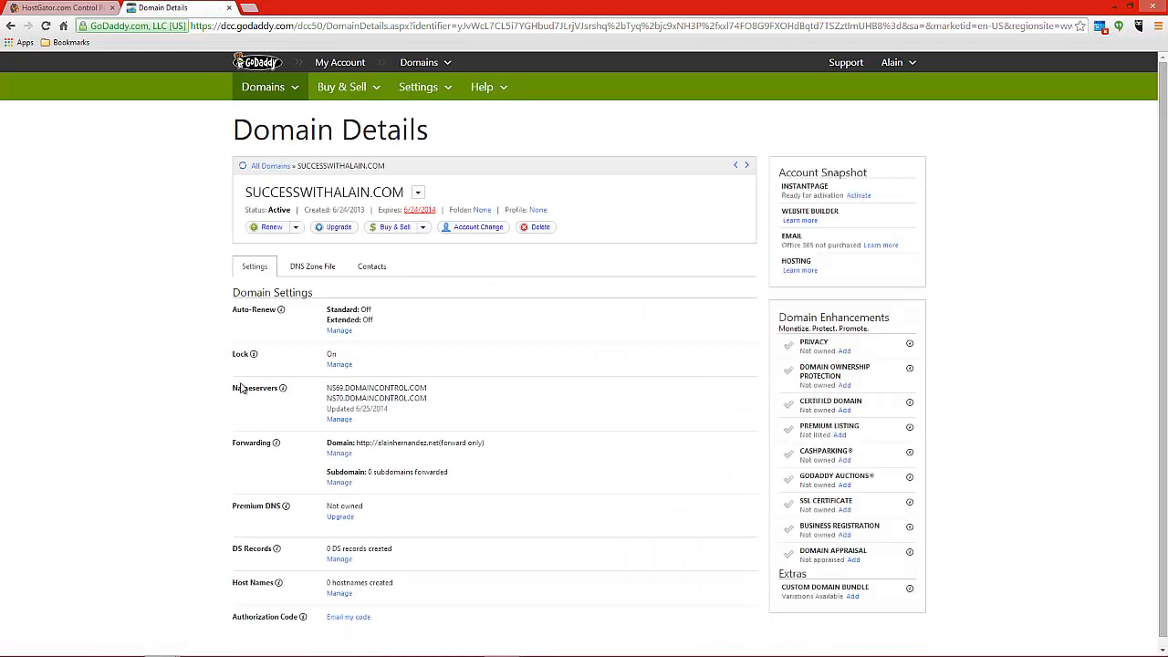
{"action": "left_click_drag", "start_coordinate": [233, 388], "coordinate": [277, 388]}
Switch SUCCESSWITHALAIN.COM to Custom nameservers, open the empty entry form, then go to HostGator cPanel
{"action": "left_click", "coordinate": [338, 422]}
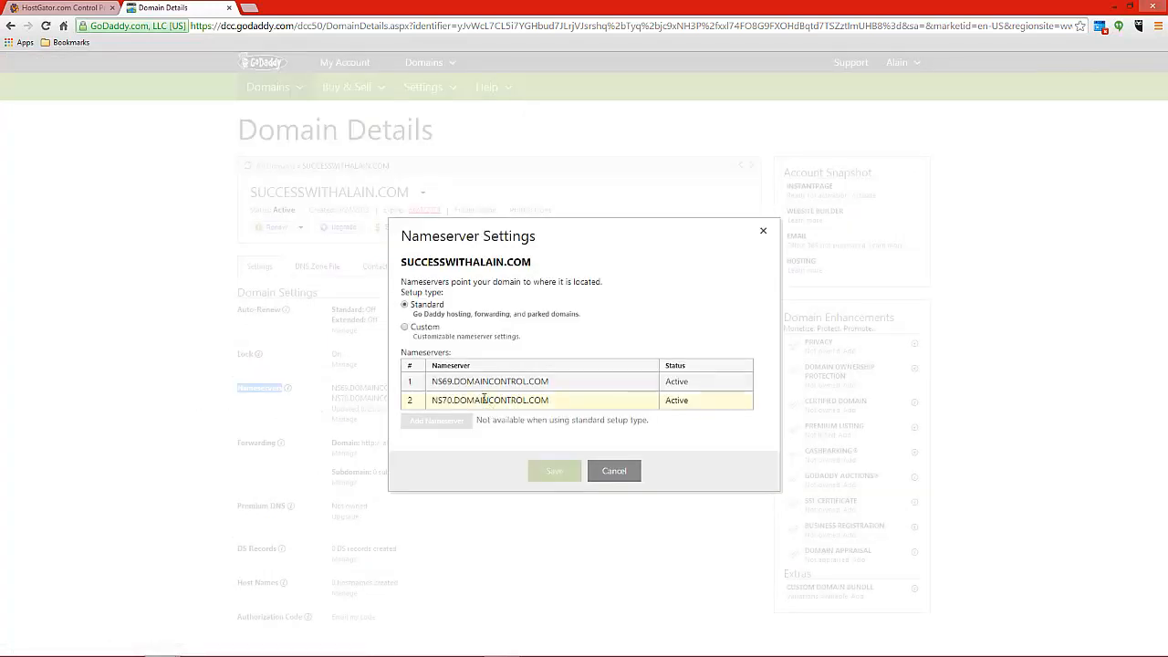
{"action": "left_click", "coordinate": [405, 329]}
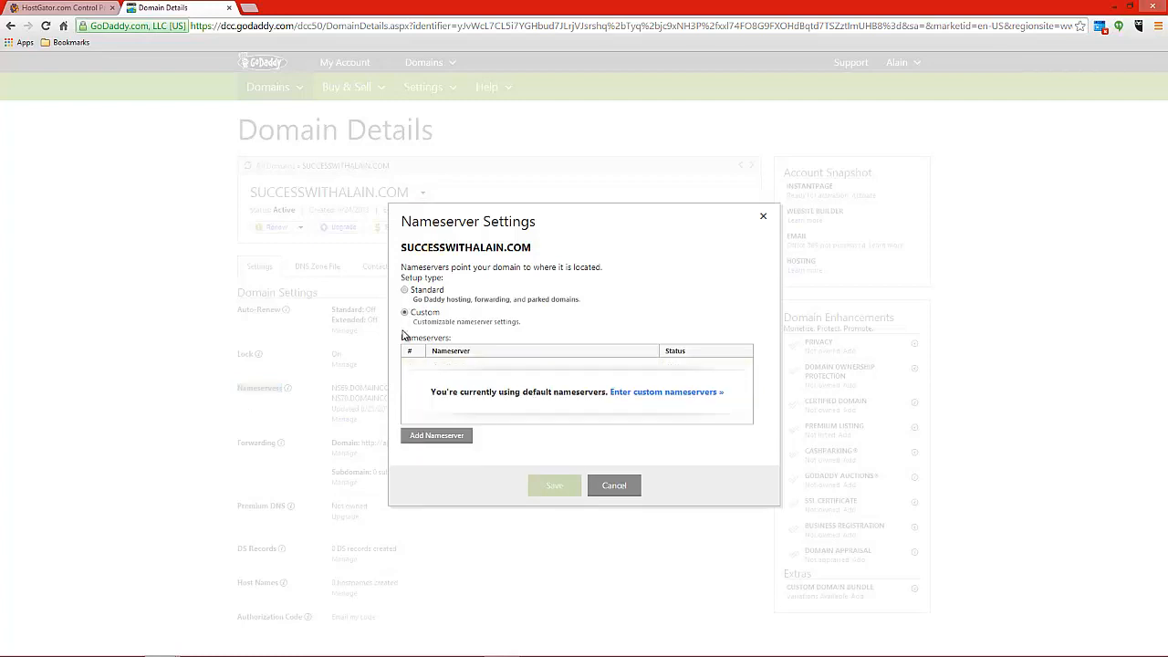
{"action": "left_click", "coordinate": [663, 392]}
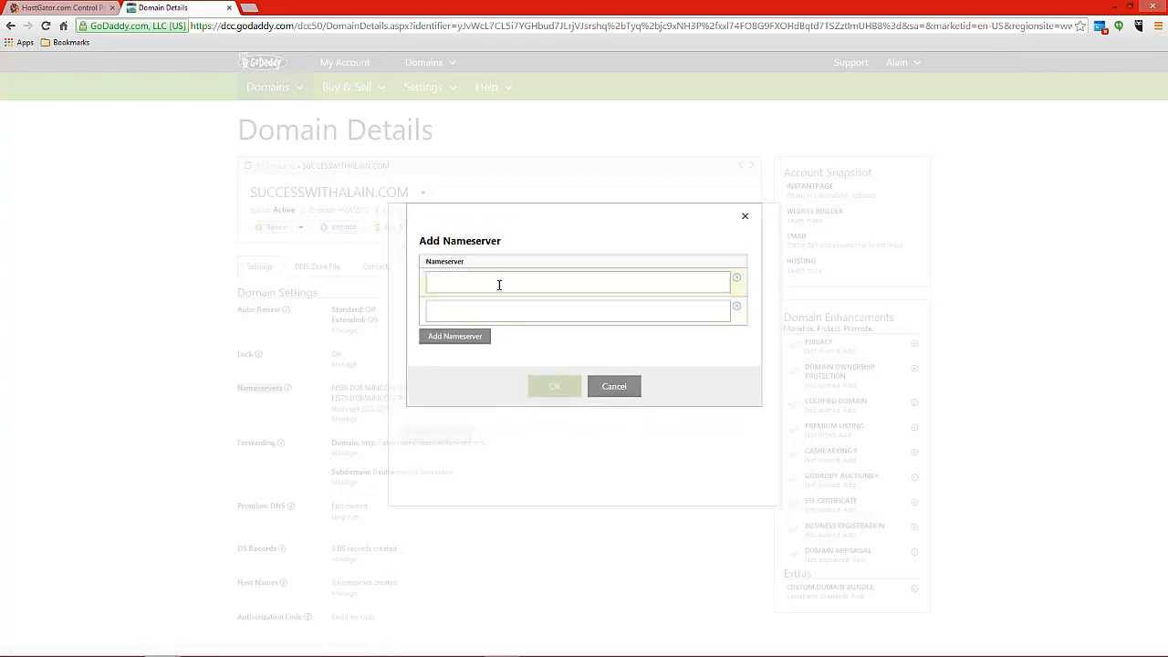
{"action": "left_click", "coordinate": [80, 8]}
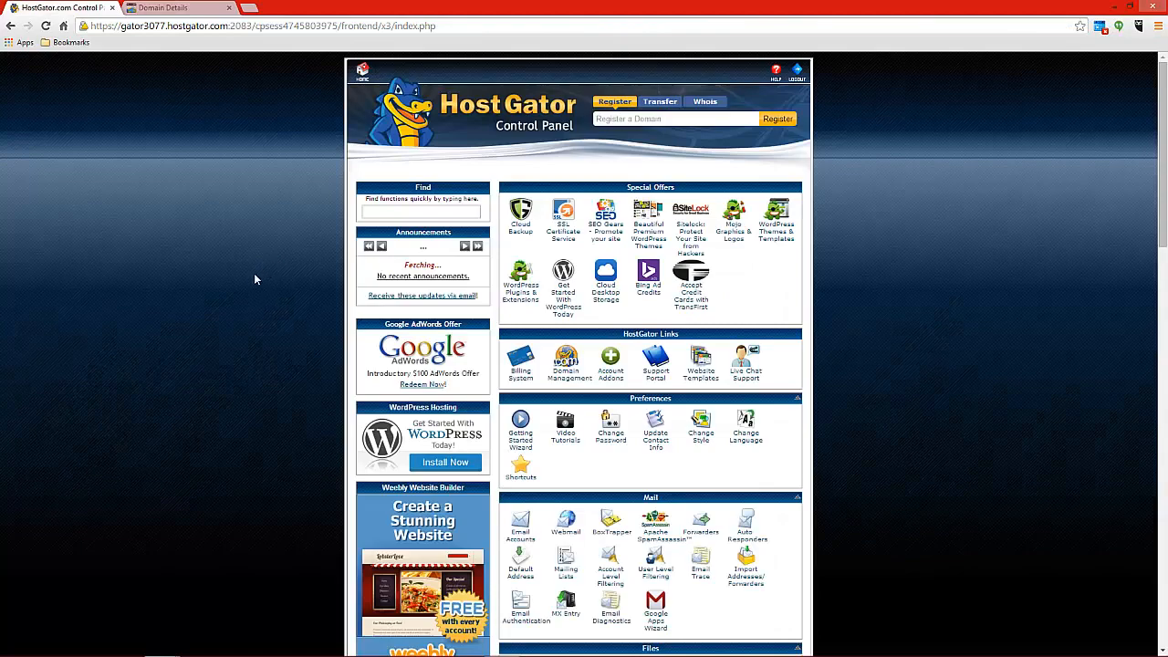
Copy ns6153.hostgator.com from cPanel's Account Information into GoDaddy's first nameserver field
{"action": "scroll", "coordinate": [253, 283], "scroll_direction": "down", "scroll_amount": 5}
{"action": "scroll", "coordinate": [253, 287], "scroll_direction": "down", "scroll_amount": 6}
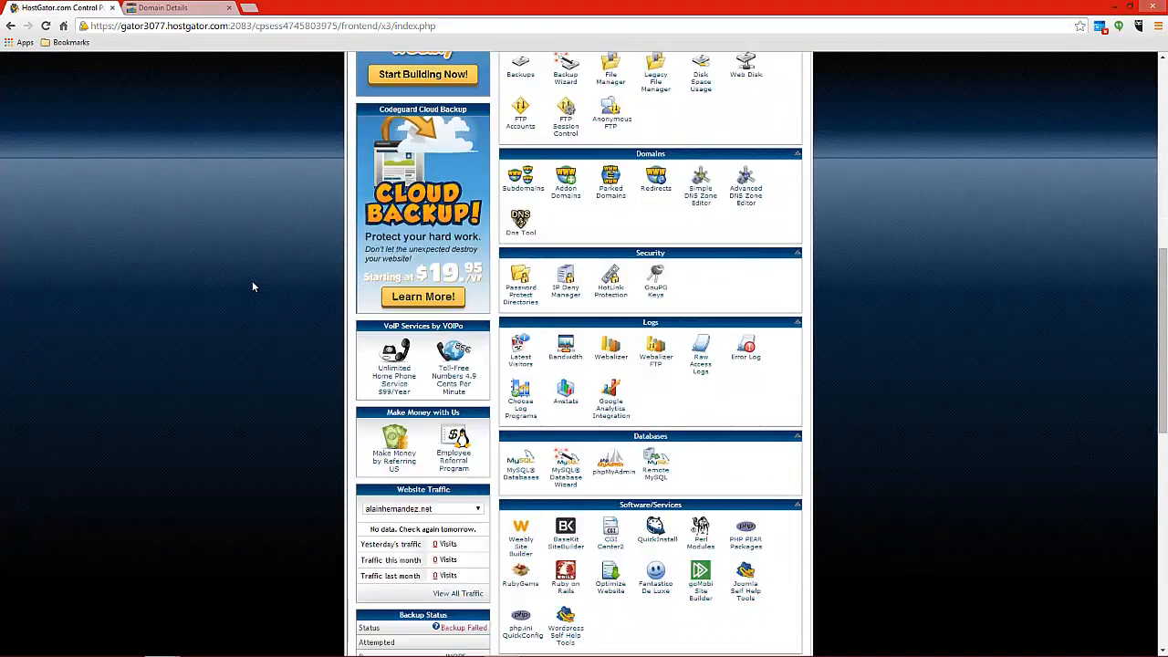
{"action": "scroll", "coordinate": [252, 287], "scroll_direction": "down", "scroll_amount": 4}
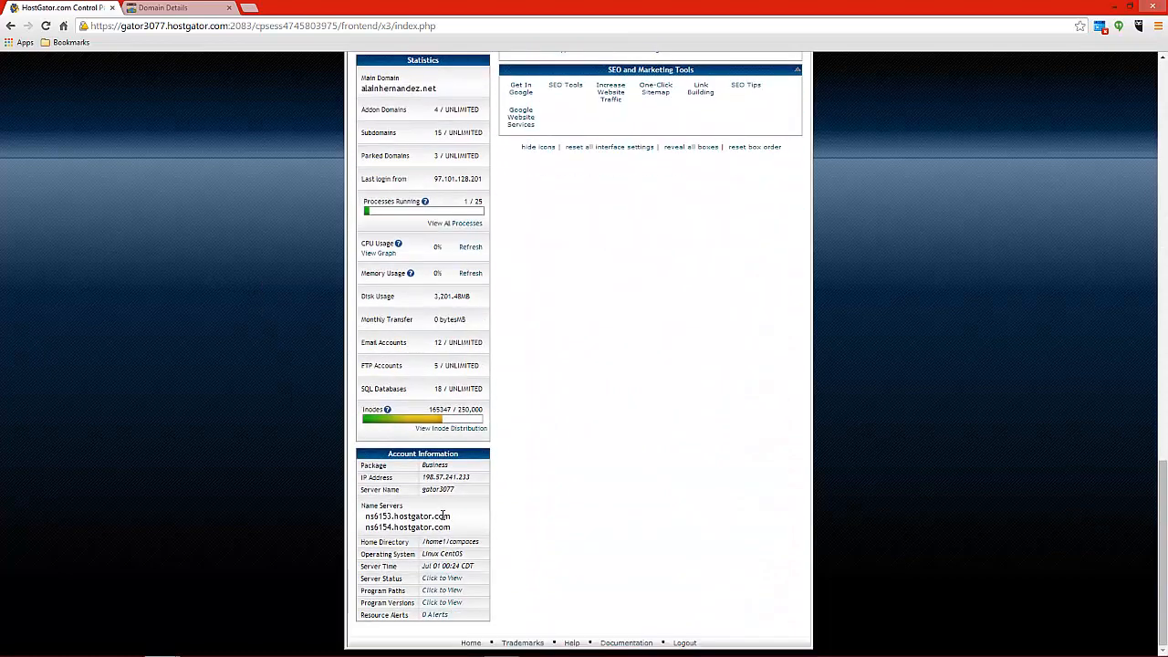
{"action": "mouse_move", "coordinate": [449, 528]}
{"action": "left_mouse_down"}
{"action": "mouse_move", "coordinate": [361, 531]}
{"action": "mouse_move", "coordinate": [458, 517]}
{"action": "left_mouse_up"}
{"action": "key", "text": "ctrl+c"}
{"action": "left_click", "coordinate": [366, 517]}
{"action": "right_click", "coordinate": [446, 516]}
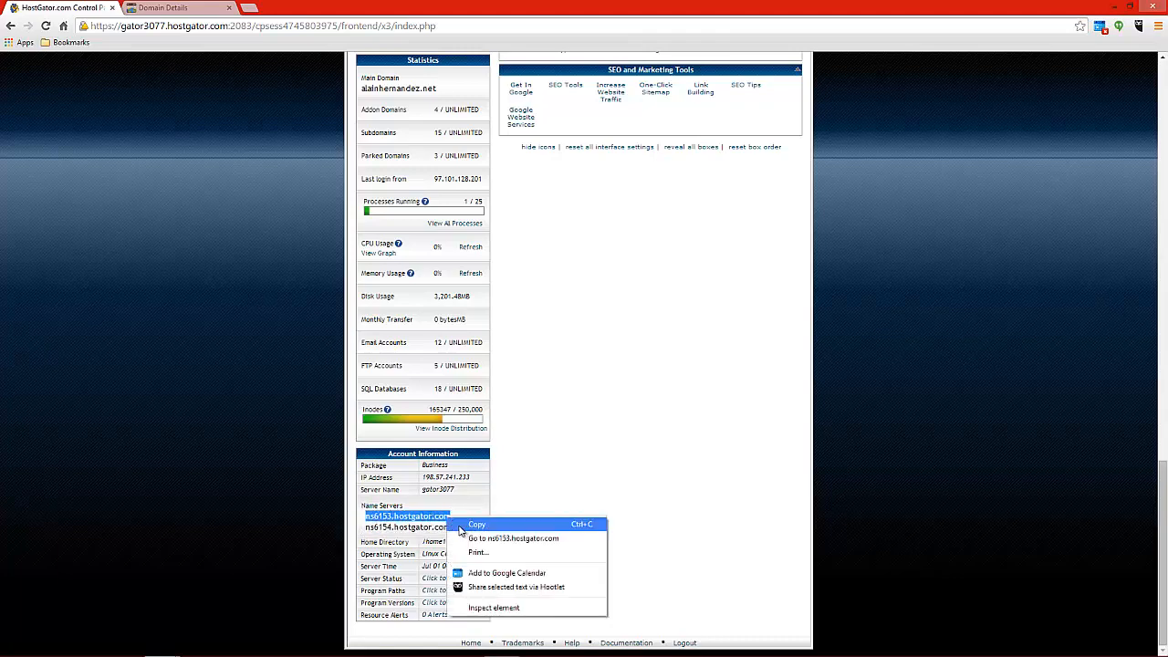
{"action": "left_click", "coordinate": [470, 524]}
{"action": "left_click", "coordinate": [162, 8]}
{"action": "left_click", "coordinate": [467, 283]}
{"action": "right_click", "coordinate": [468, 283]}
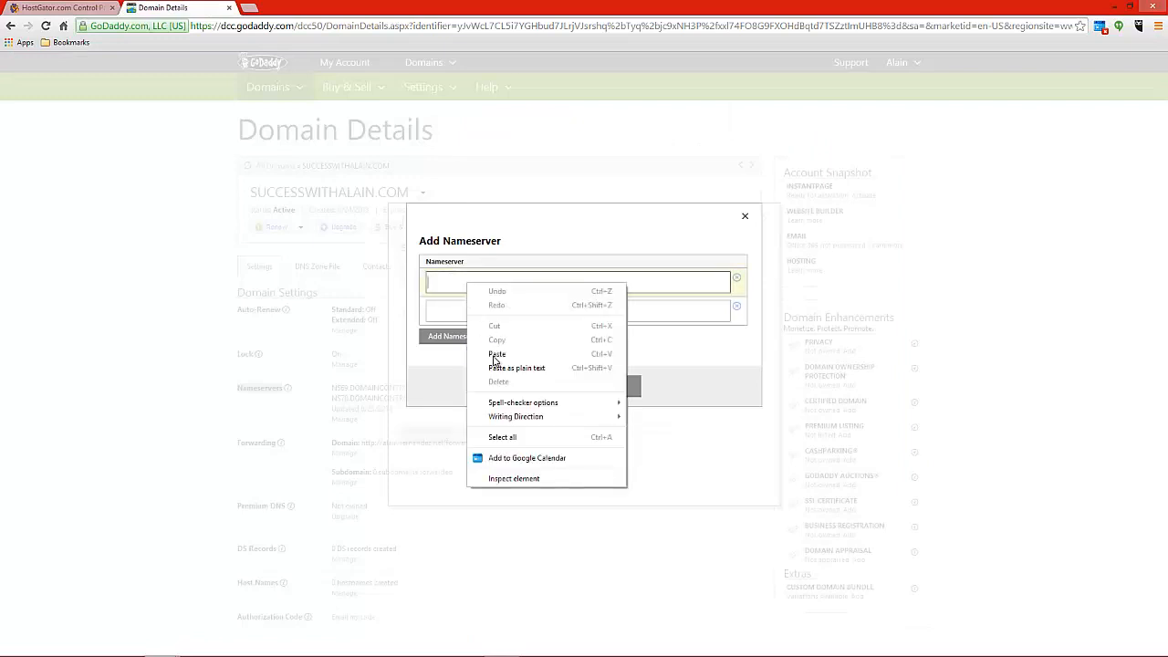
{"action": "left_click", "coordinate": [488, 358]}
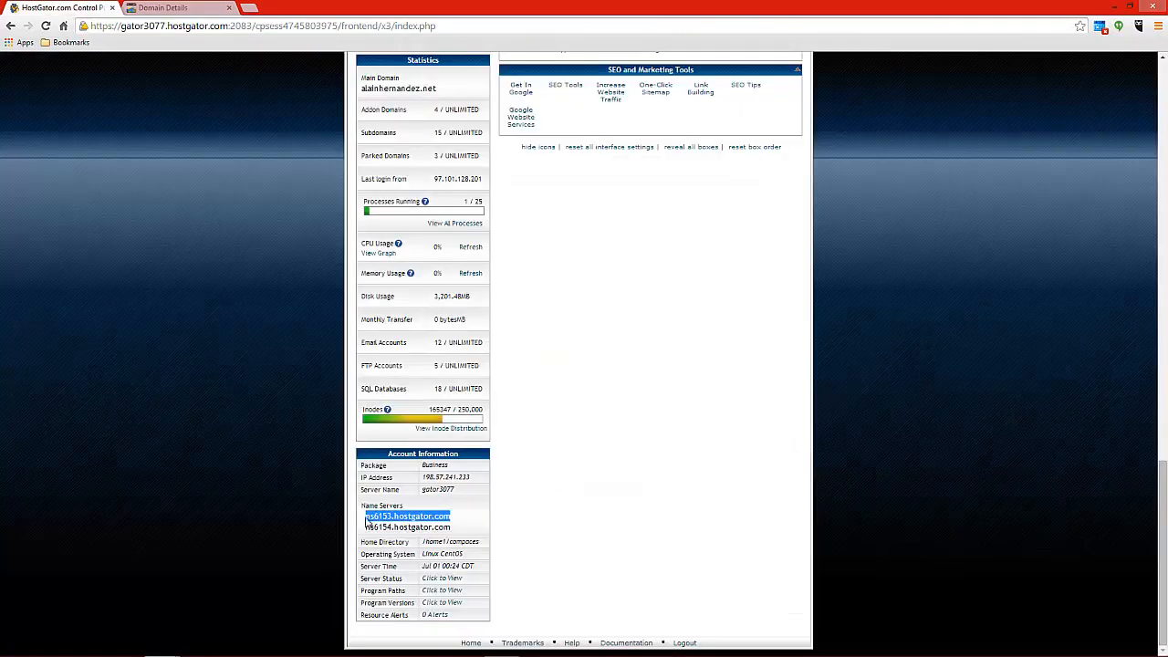
Paste ns6154.hostgator.com into the second field, remove the extra empty field, and confirm
{"action": "left_click_drag", "start_coordinate": [366, 528], "coordinate": [451, 528]}
{"action": "right_click", "coordinate": [446, 528]}
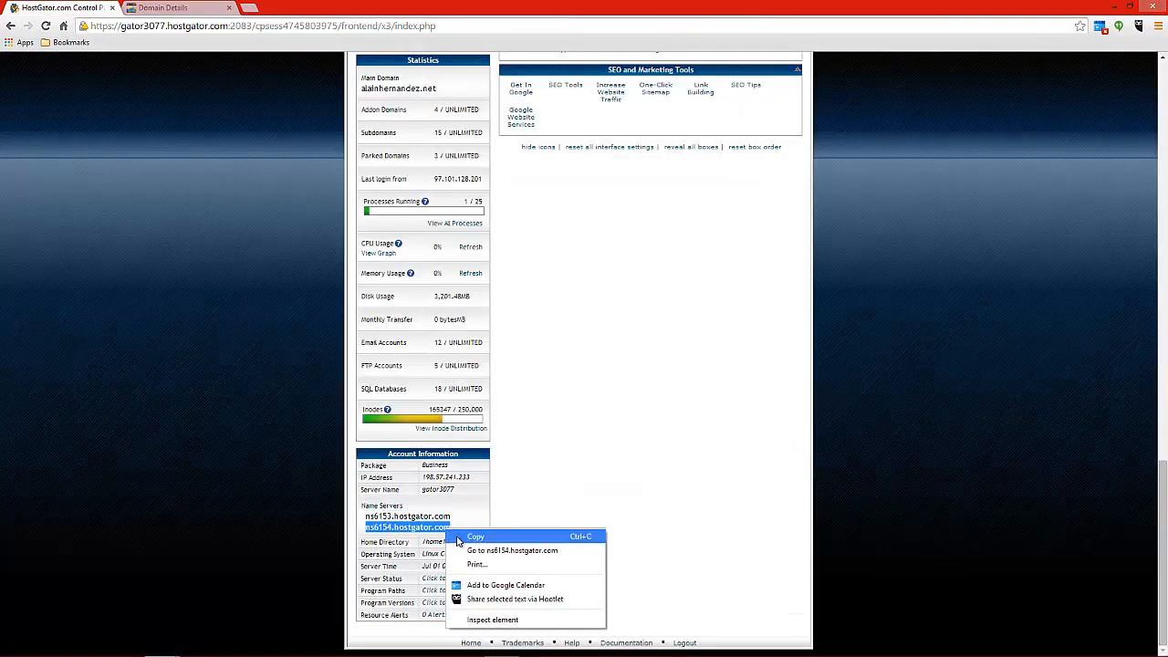
{"action": "left_click", "coordinate": [460, 536]}
{"action": "left_click", "coordinate": [186, 8]}
{"action": "right_click", "coordinate": [490, 310]}
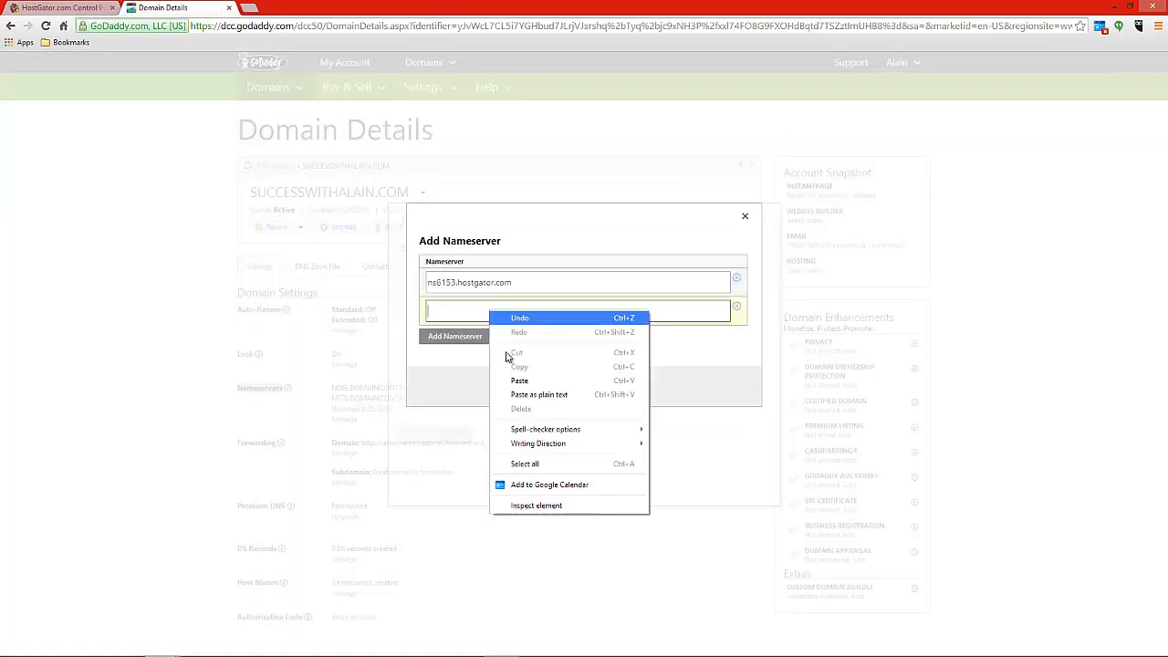
{"action": "left_click", "coordinate": [518, 379]}
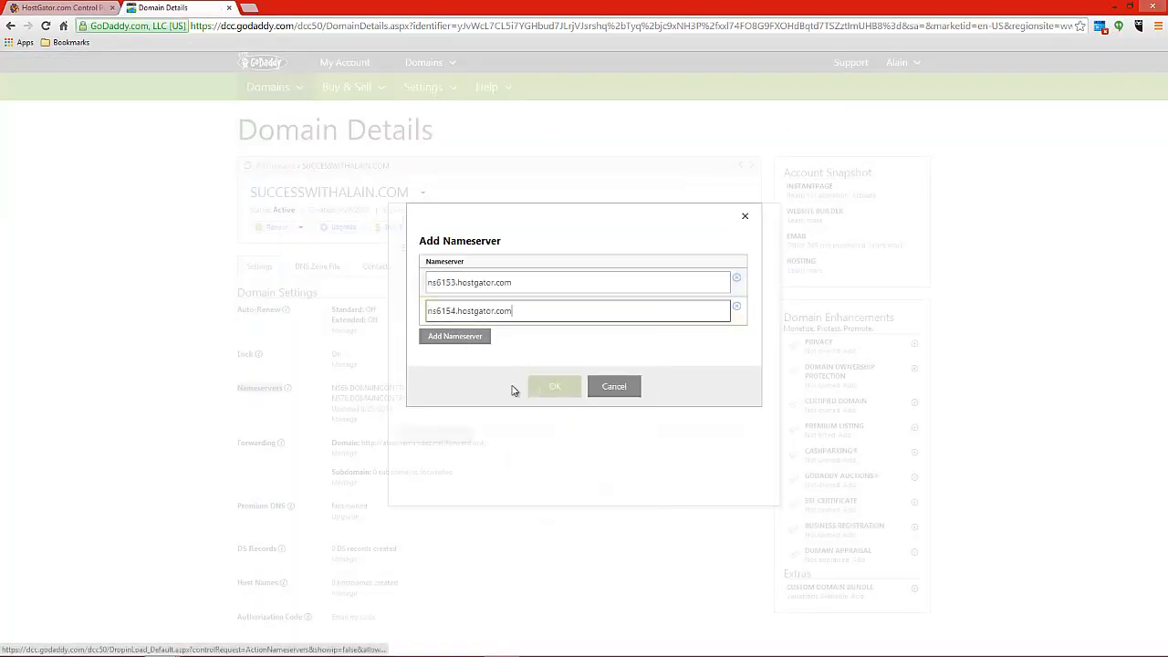
{"action": "left_click", "coordinate": [459, 336]}
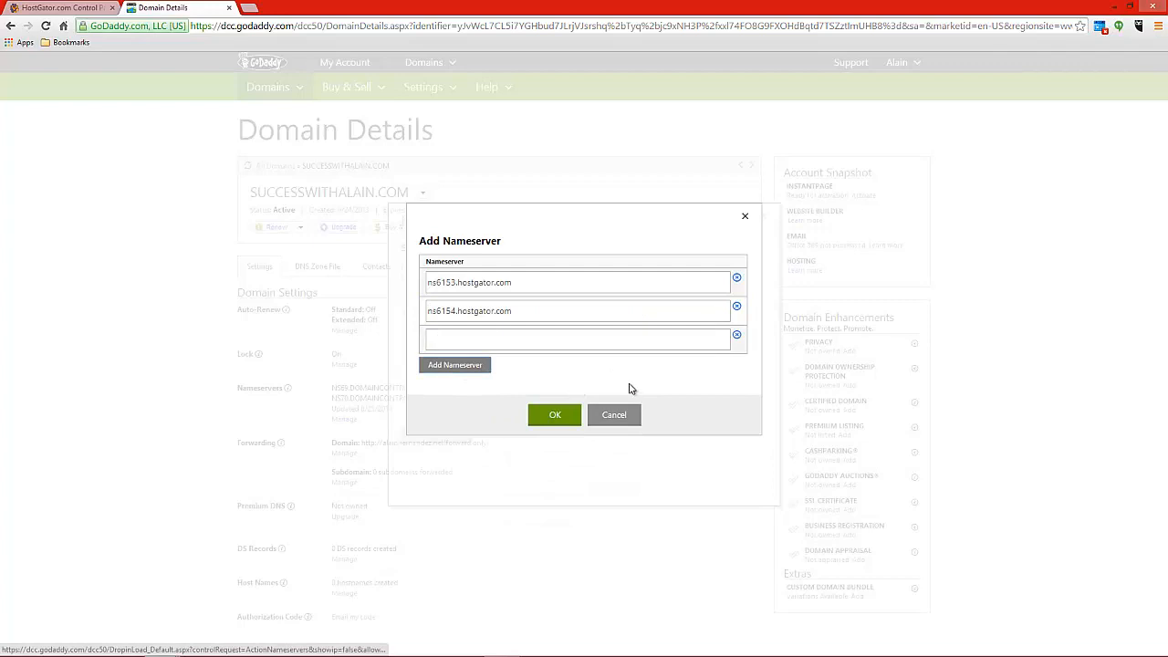
{"action": "left_click", "coordinate": [736, 335]}
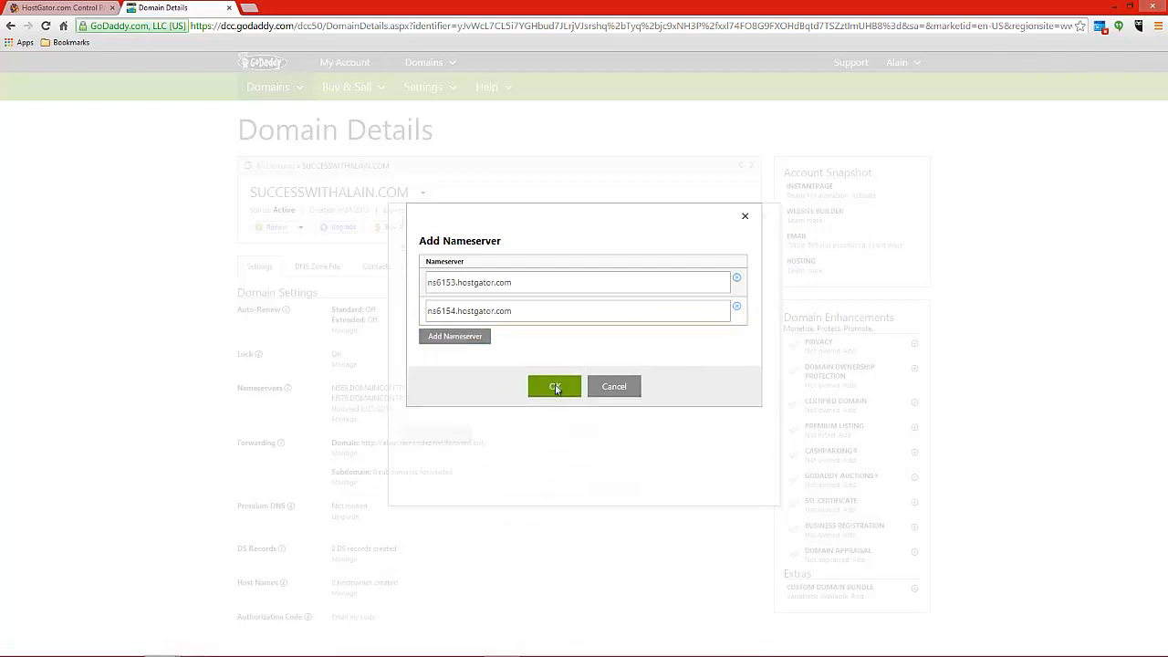
{"action": "left_click", "coordinate": [556, 388]}
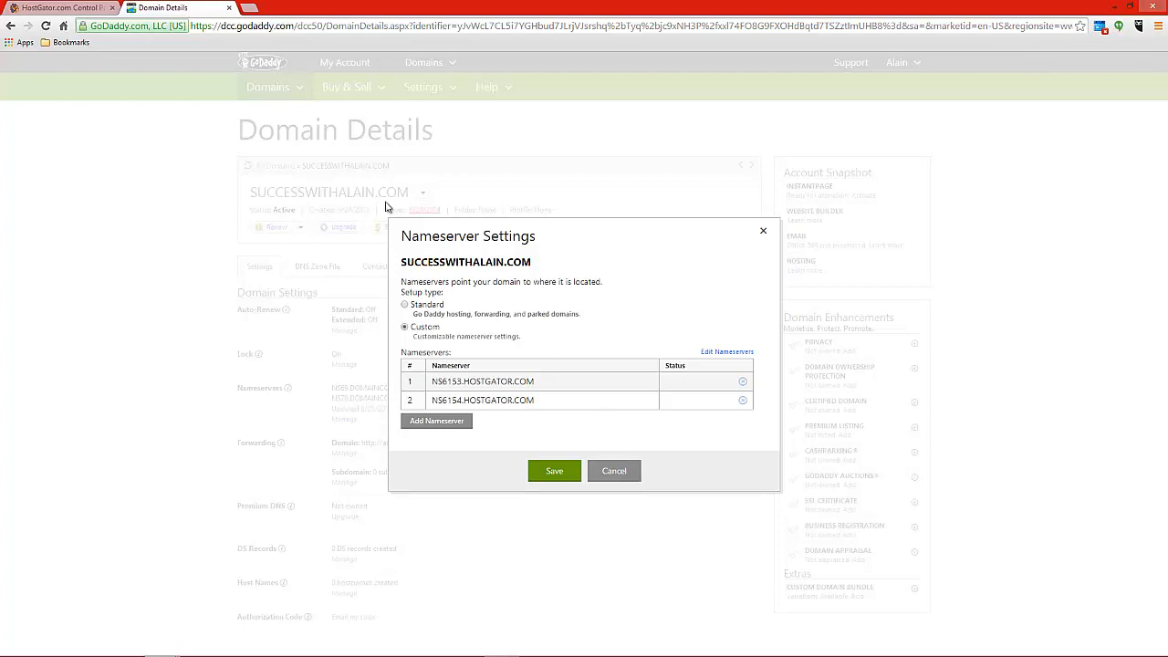
Close the GoDaddy Domain Details browser tab
{"action": "left_click", "coordinate": [229, 12]}
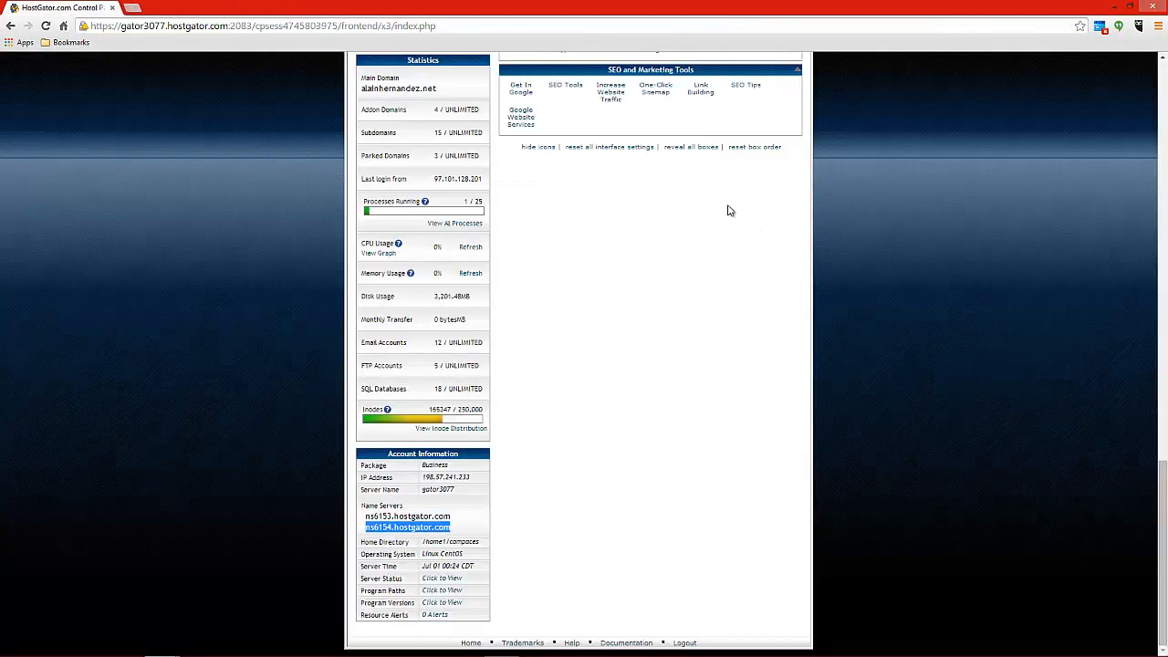
Load godaddy.com in a new tab and go through My Account's domains to SUCCESSWITHALAIN.COM's details
{"action": "left_click", "coordinate": [137, 9]}
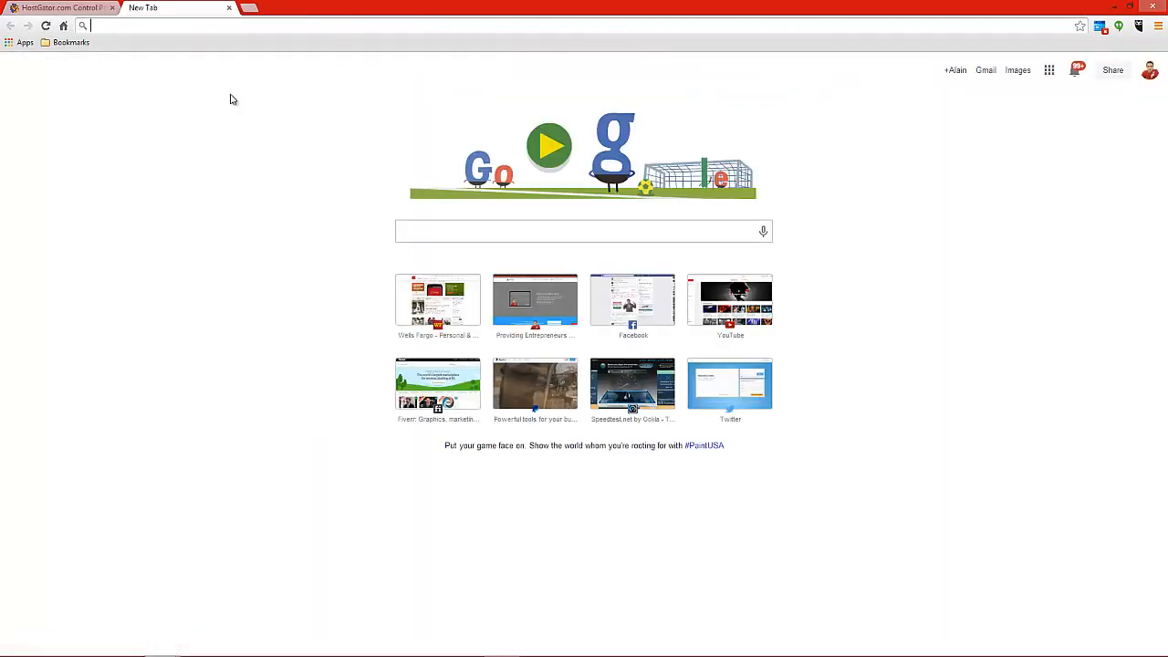
{"action": "type", "text": "godaddy.com"}
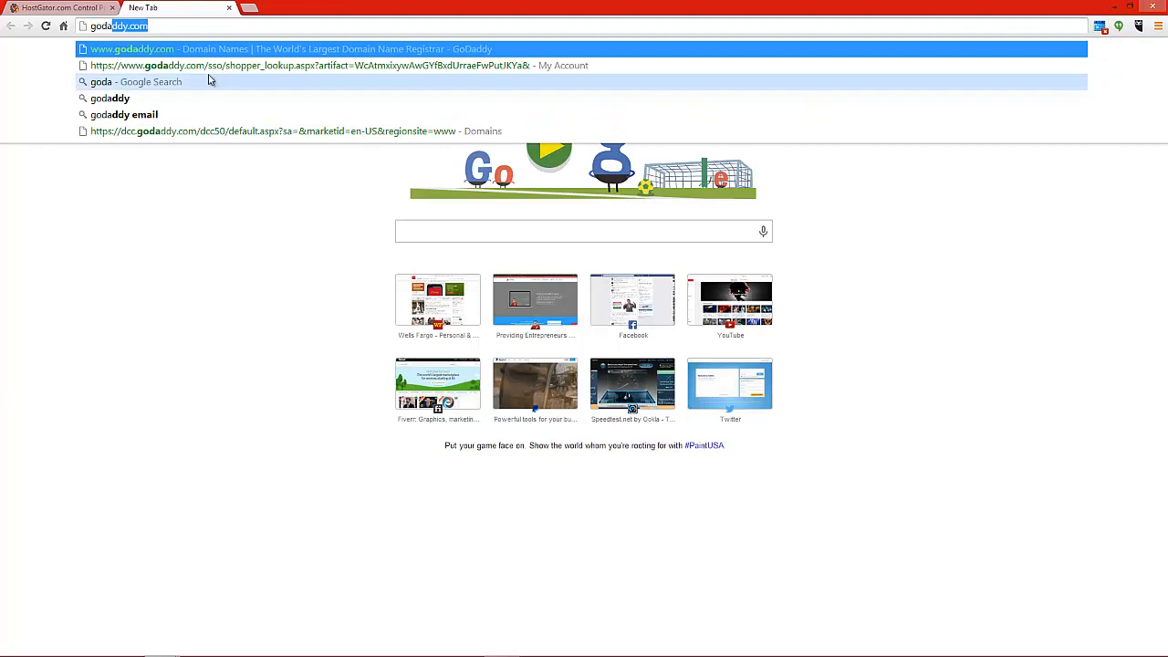
{"action": "key", "text": "Return"}
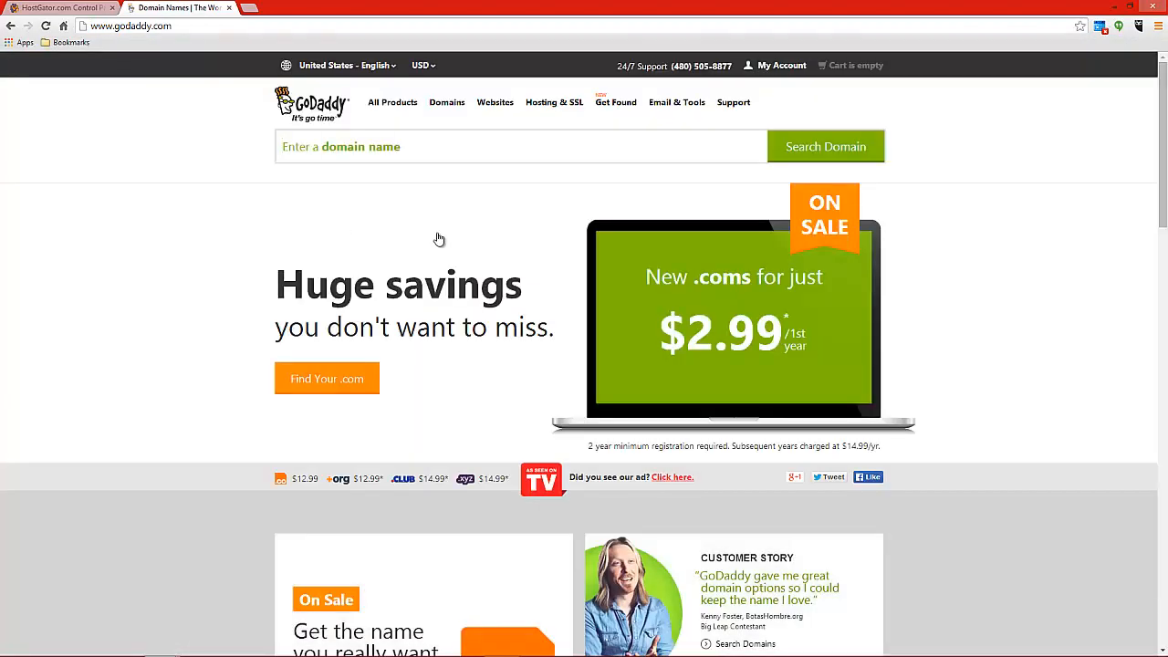
{"action": "left_click", "coordinate": [781, 66]}
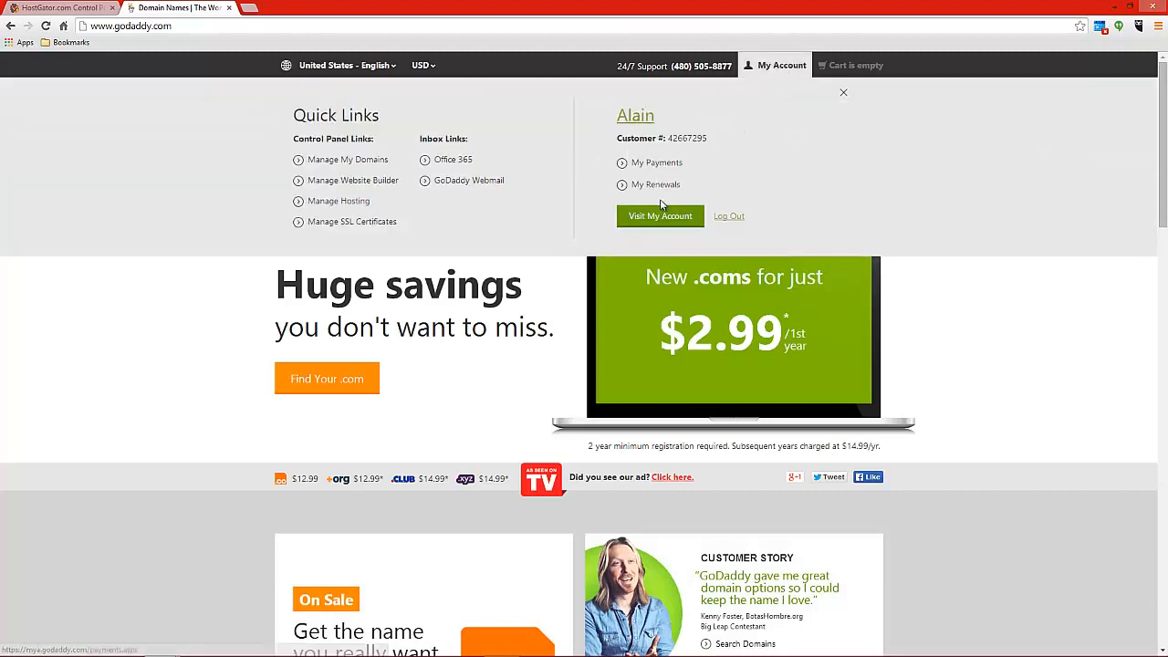
{"action": "left_click", "coordinate": [668, 221]}
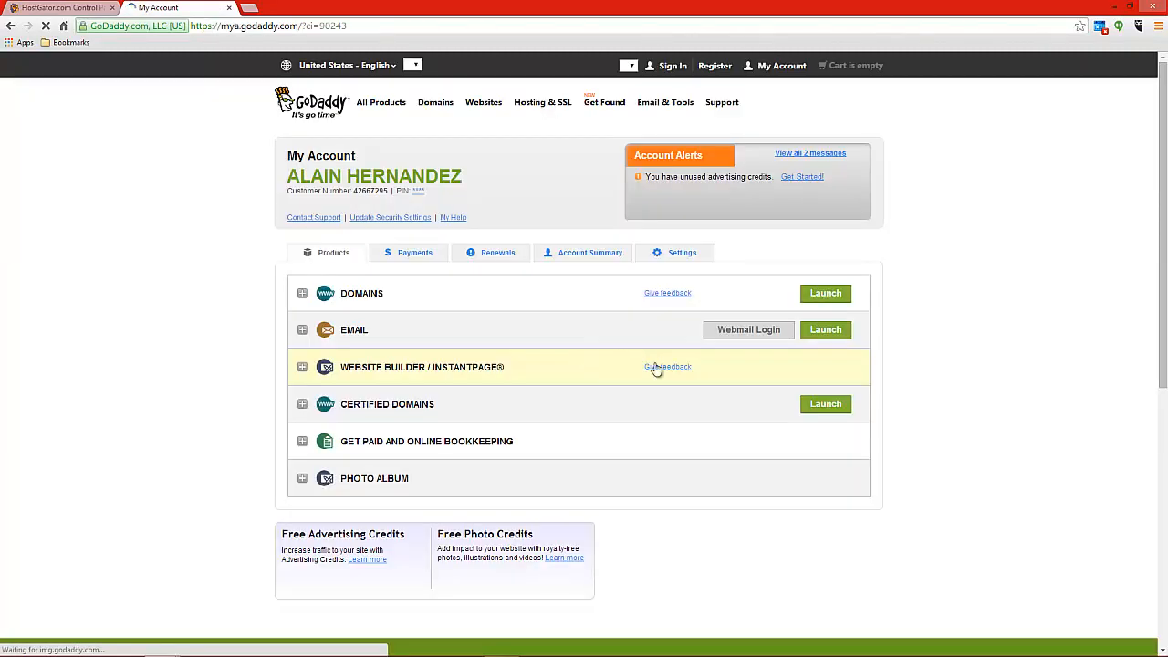
{"action": "left_click", "coordinate": [820, 298]}
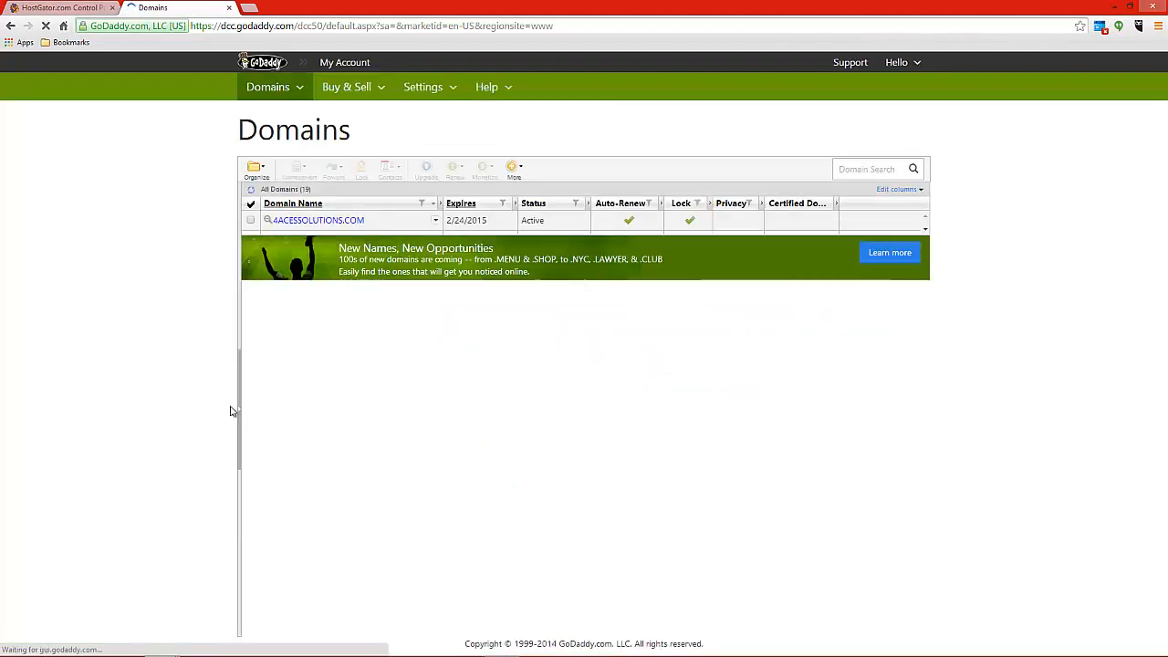
{"action": "left_click", "coordinate": [330, 512]}
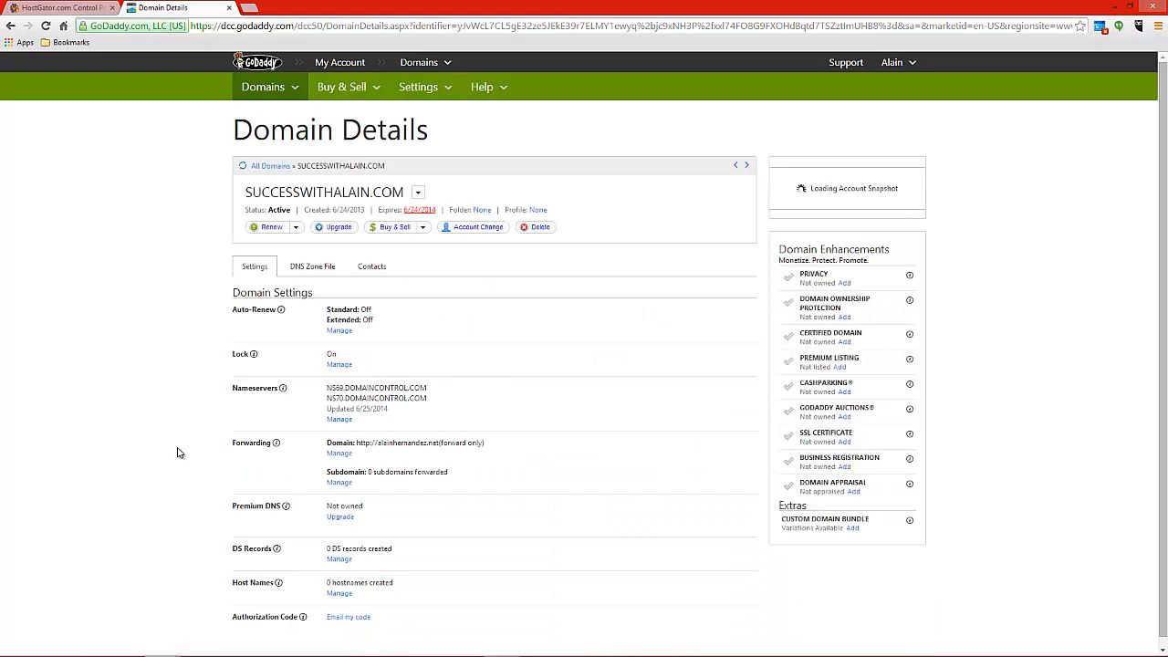
Choose Custom nameservers and paste the copied HostGator name server into both entry fields
{"action": "left_click", "coordinate": [339, 419]}
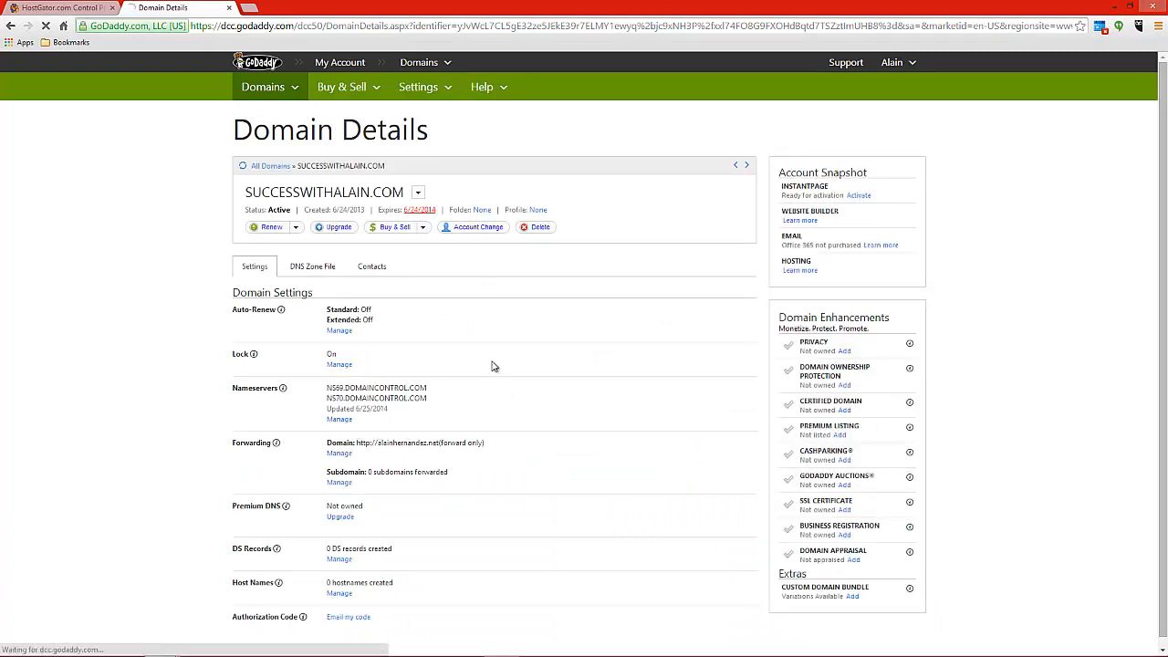
{"action": "left_click", "coordinate": [405, 329]}
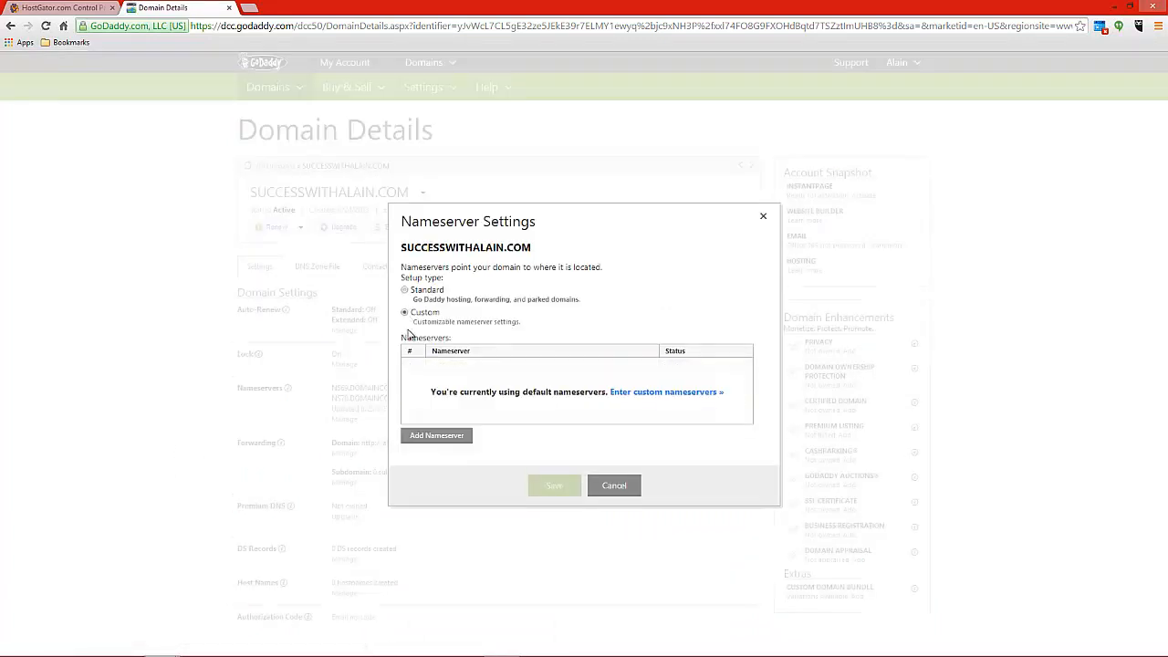
{"action": "left_click", "coordinate": [672, 393]}
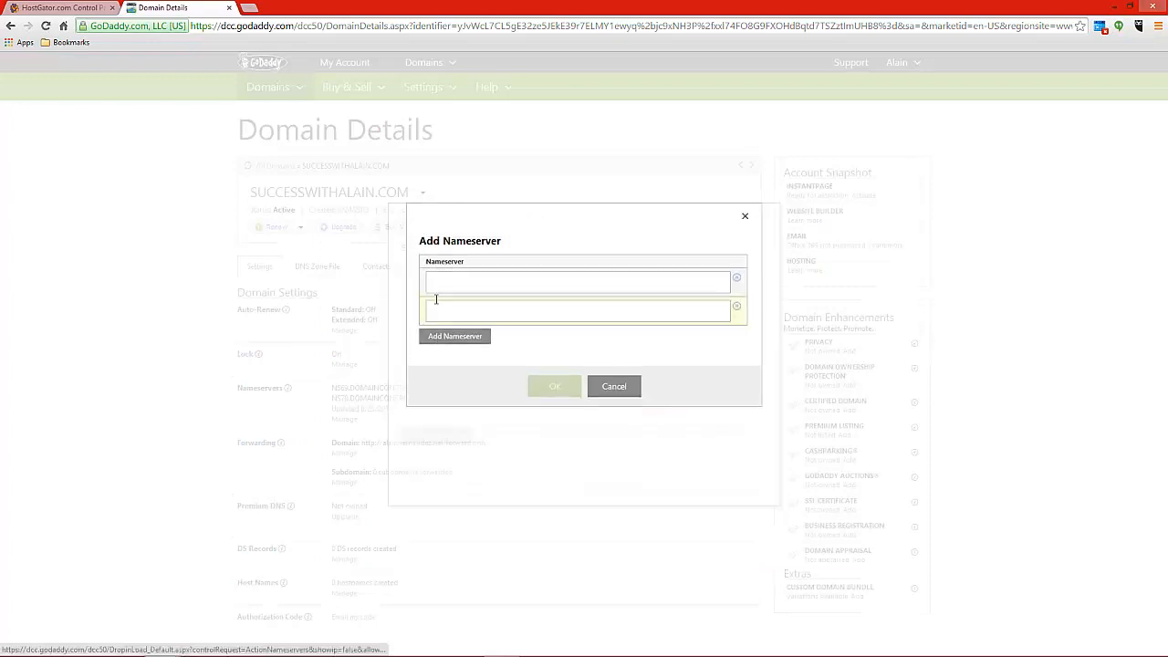
{"action": "right_click", "coordinate": [456, 281]}
{"action": "left_click", "coordinate": [435, 313]}
{"action": "right_click", "coordinate": [435, 312]}
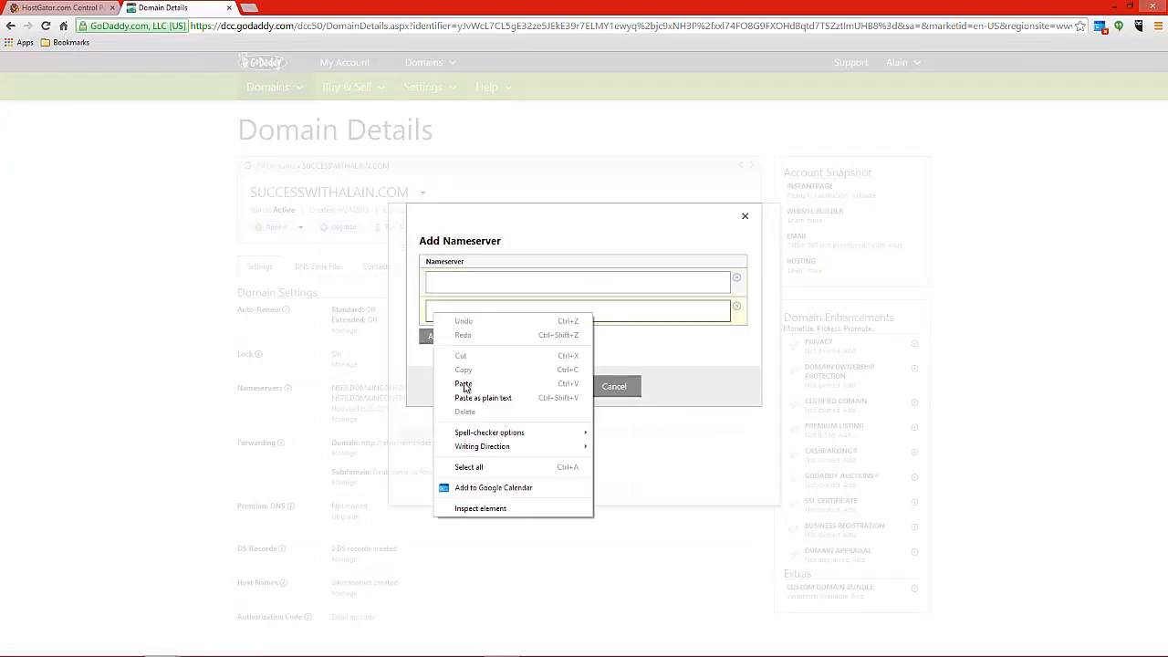
{"action": "left_click", "coordinate": [465, 387]}
{"action": "left_click", "coordinate": [467, 283]}
{"action": "right_click", "coordinate": [474, 284]}
{"action": "left_click", "coordinate": [493, 349]}
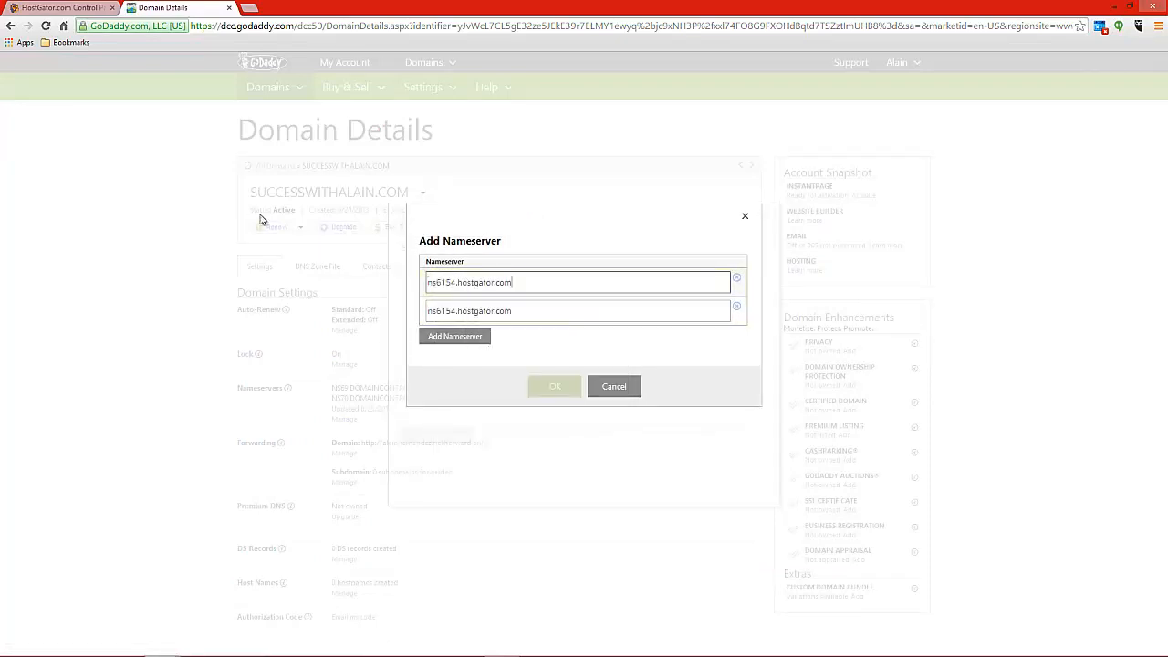
Correct the first entry to ns6153.hostgator.com, confirm both nameservers, and save the settings
{"action": "left_click", "coordinate": [59, 7]}
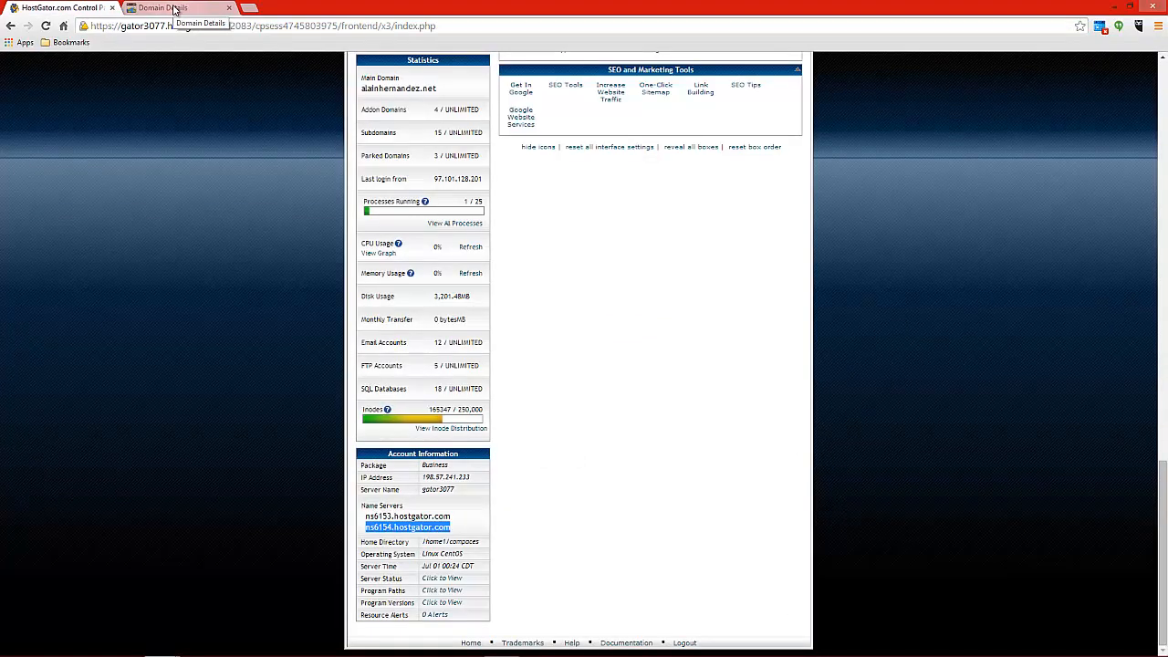
{"action": "left_click", "coordinate": [174, 9]}
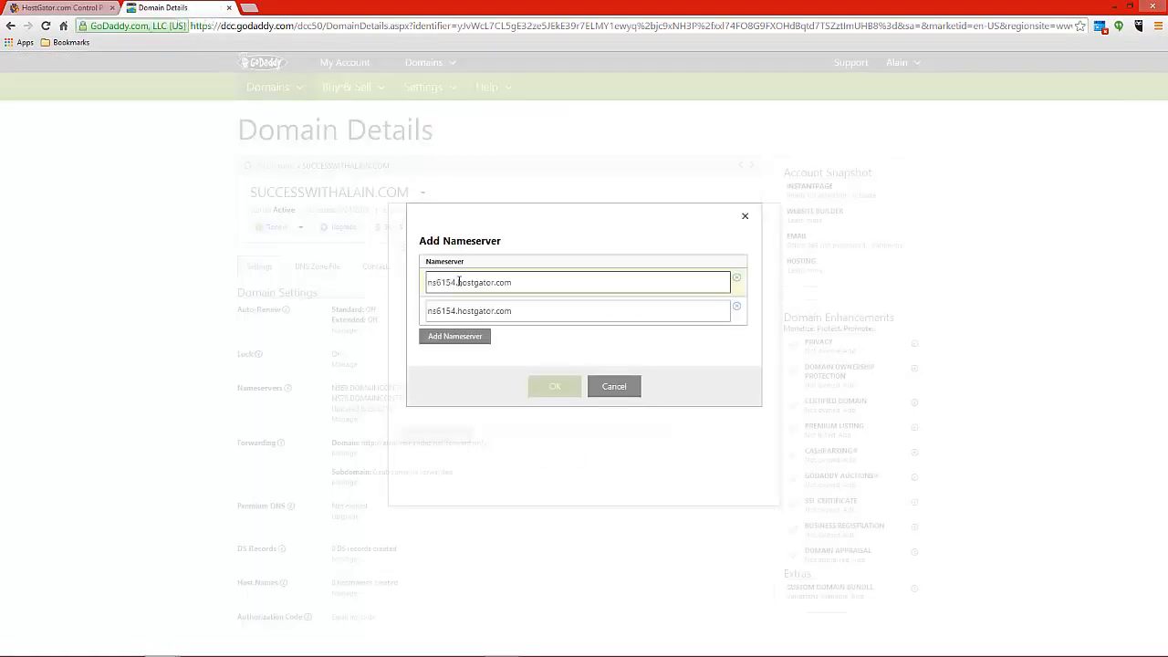
{"action": "key", "text": "BackSpace"}
{"action": "type", "text": "3"}
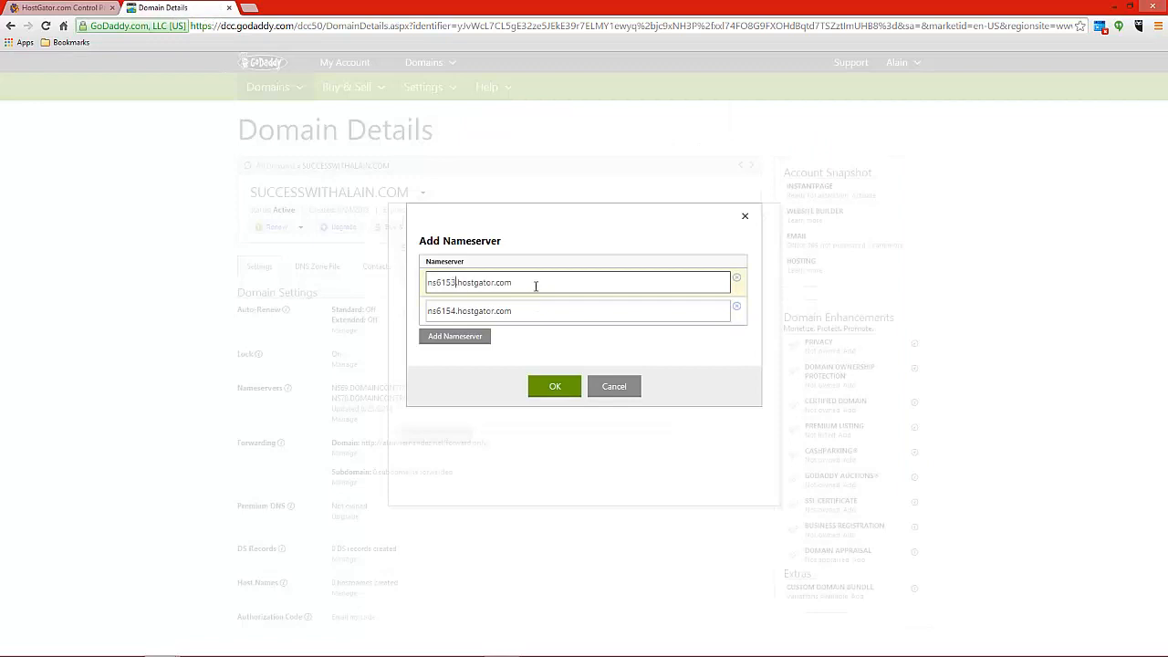
{"action": "left_click", "coordinate": [553, 387]}
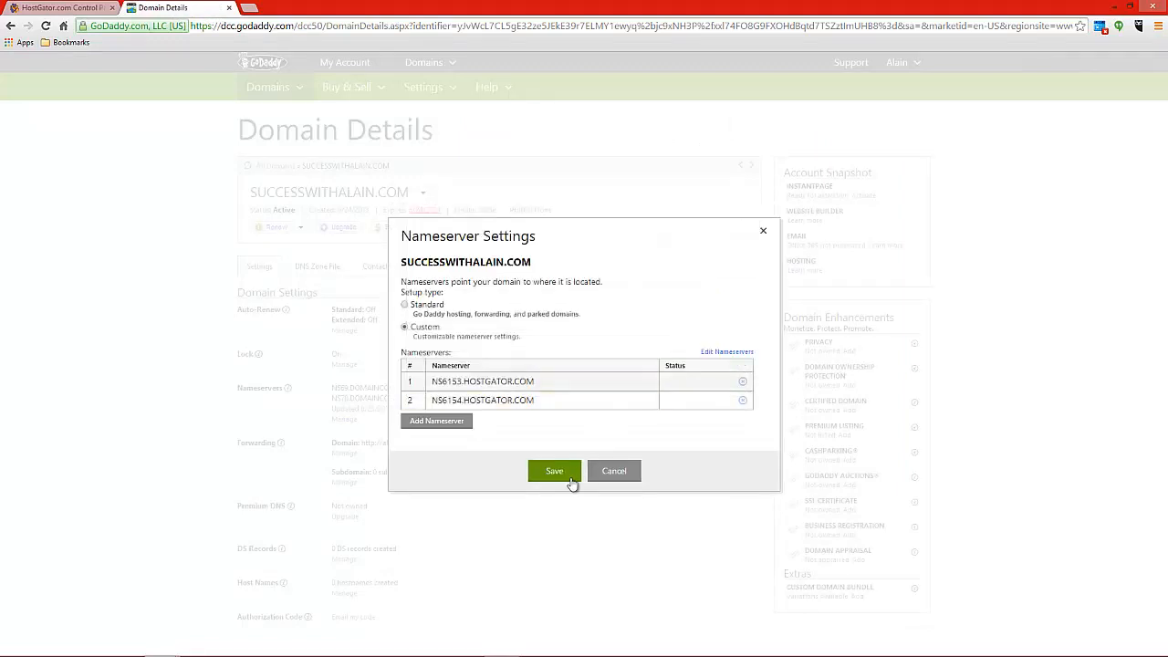
{"action": "left_click", "coordinate": [568, 476]}
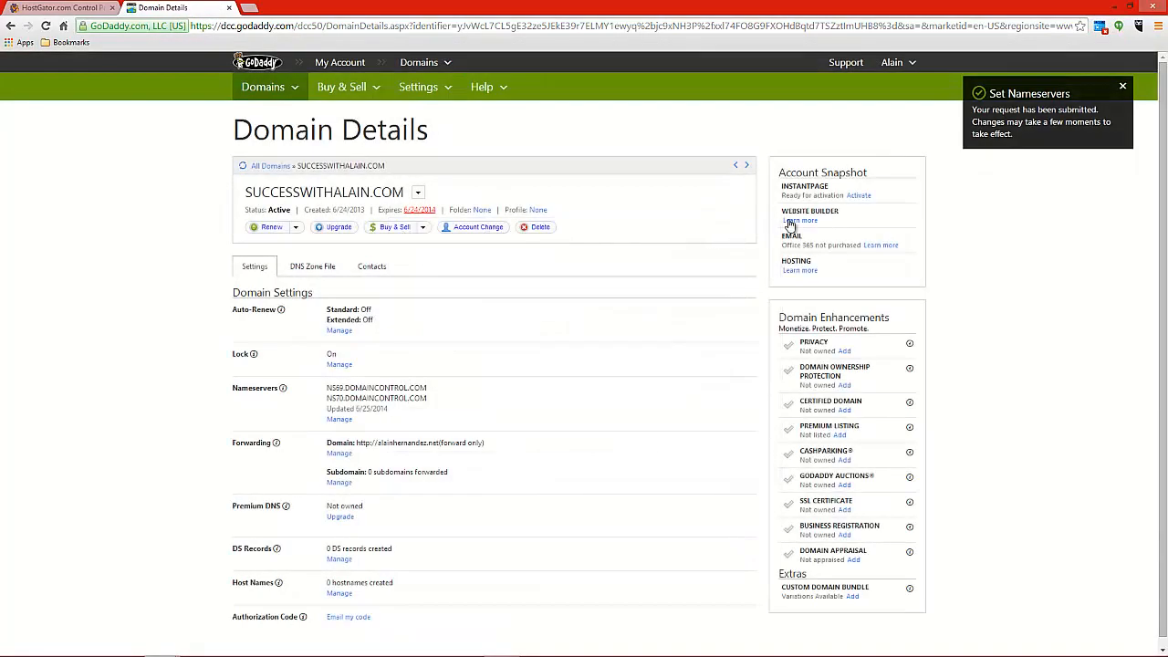
{"action": "left_click_drag", "start_coordinate": [1081, 108], "coordinate": [988, 108]}
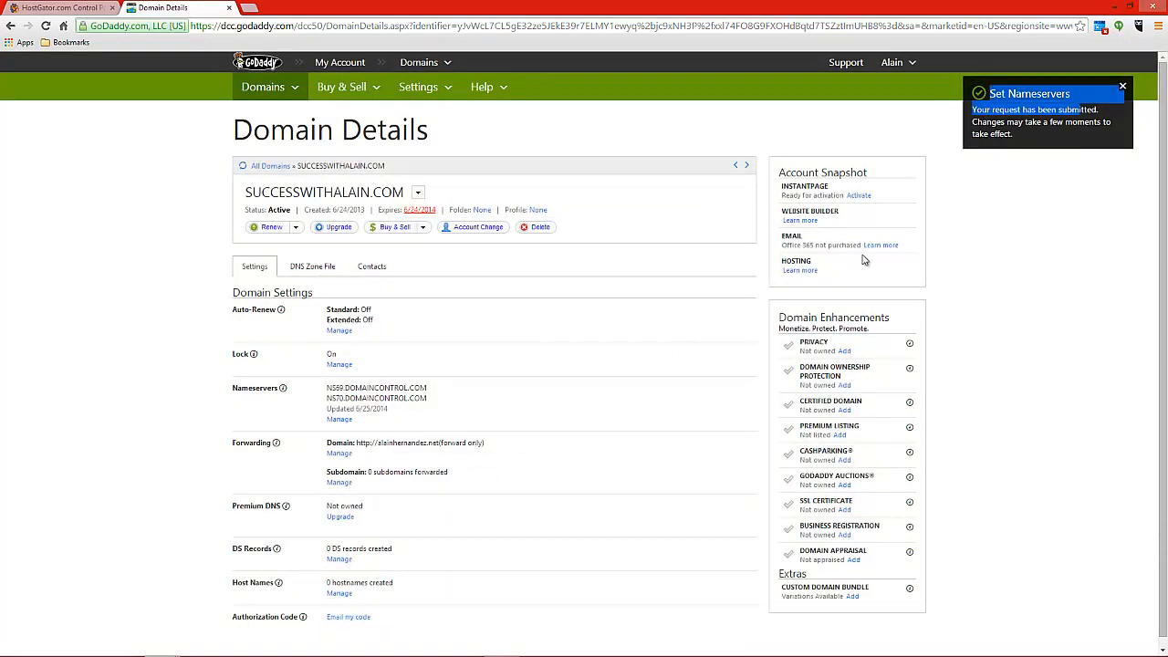
{"action": "left_click", "coordinate": [963, 256]}
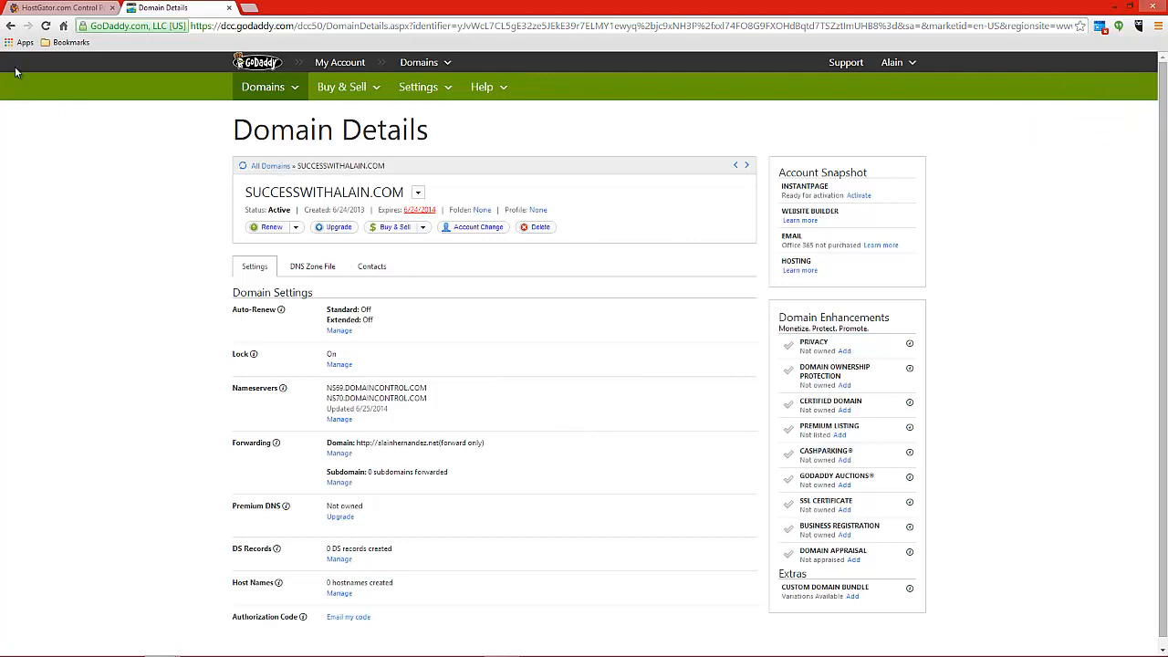
Back in HostGator cPanel, scroll to Software/Services and launch Fantastico De Luxe
{"action": "left_click", "coordinate": [46, 7]}
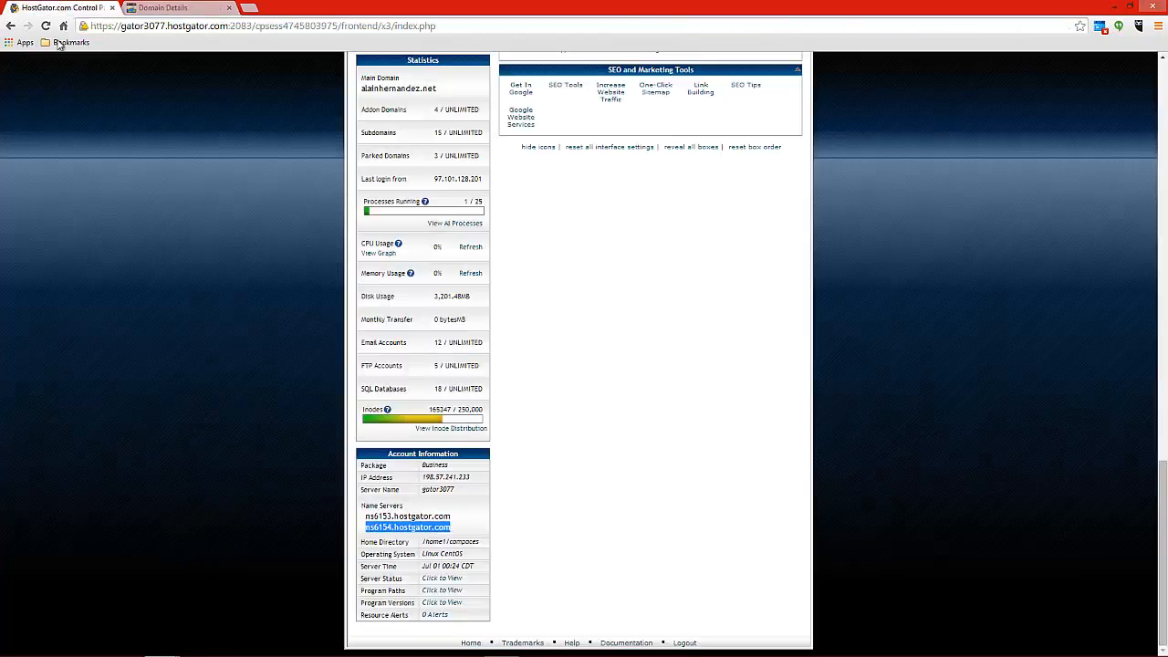
{"action": "left_click", "coordinate": [301, 320]}
{"action": "scroll", "coordinate": [310, 365], "scroll_direction": "up", "scroll_amount": 7}
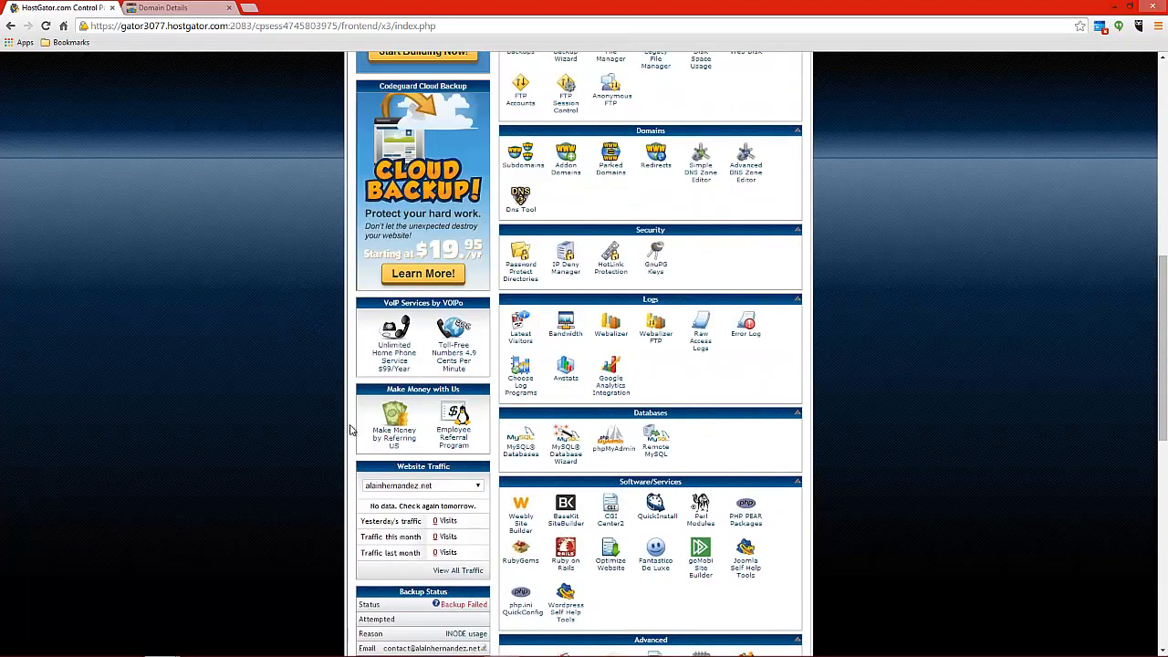
{"action": "scroll", "coordinate": [347, 398], "scroll_direction": "up", "scroll_amount": 2}
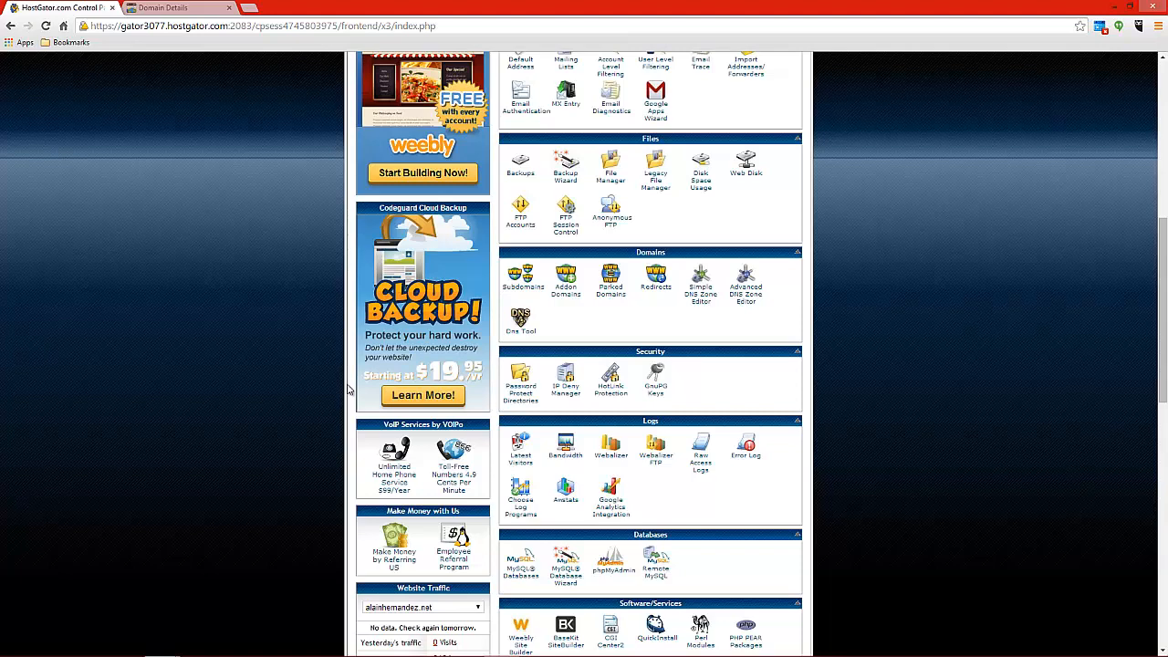
{"action": "scroll", "coordinate": [347, 390], "scroll_direction": "up", "scroll_amount": 8}
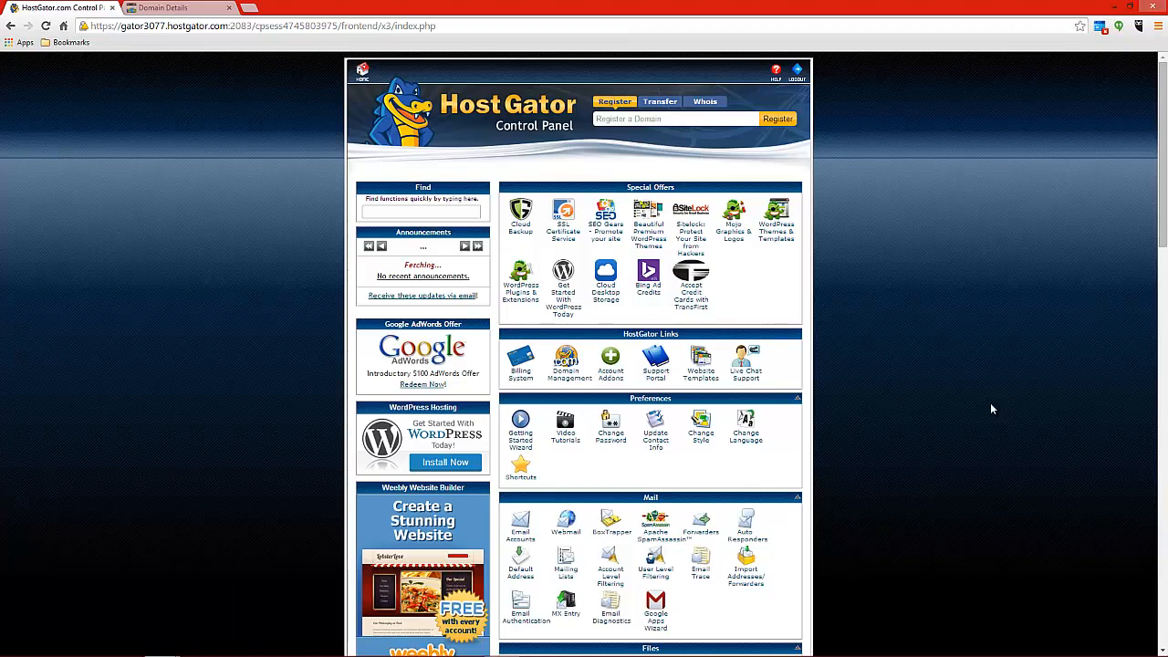
{"action": "scroll", "coordinate": [992, 409], "scroll_direction": "down", "scroll_amount": 15}
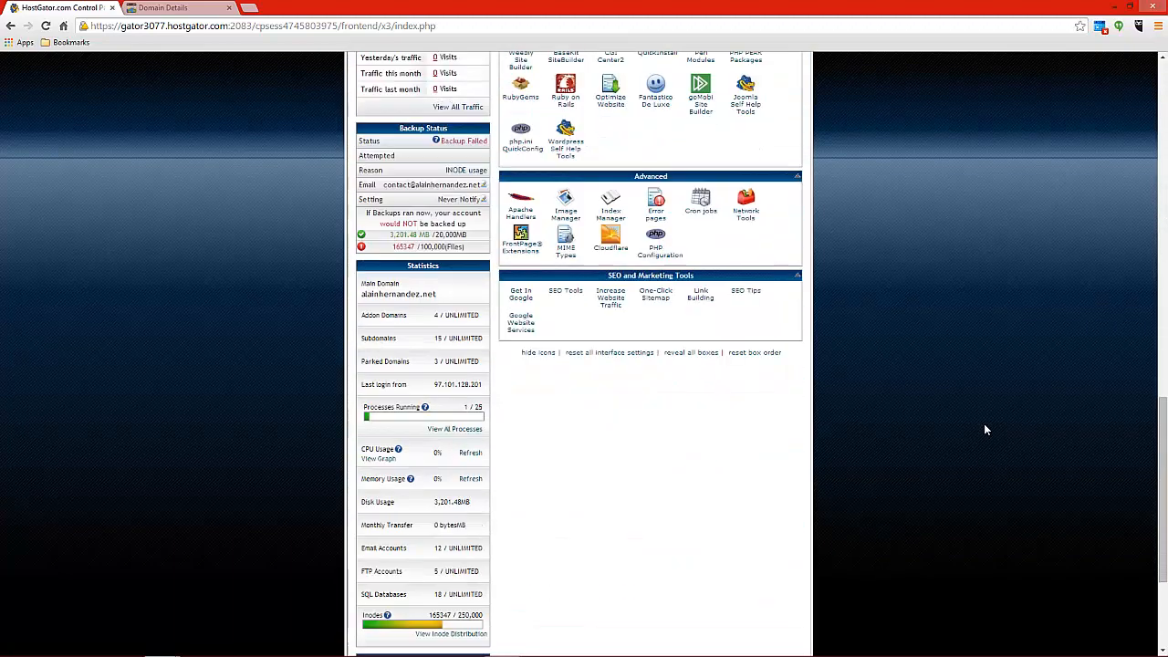
{"action": "scroll", "coordinate": [985, 429], "scroll_direction": "up", "scroll_amount": 15}
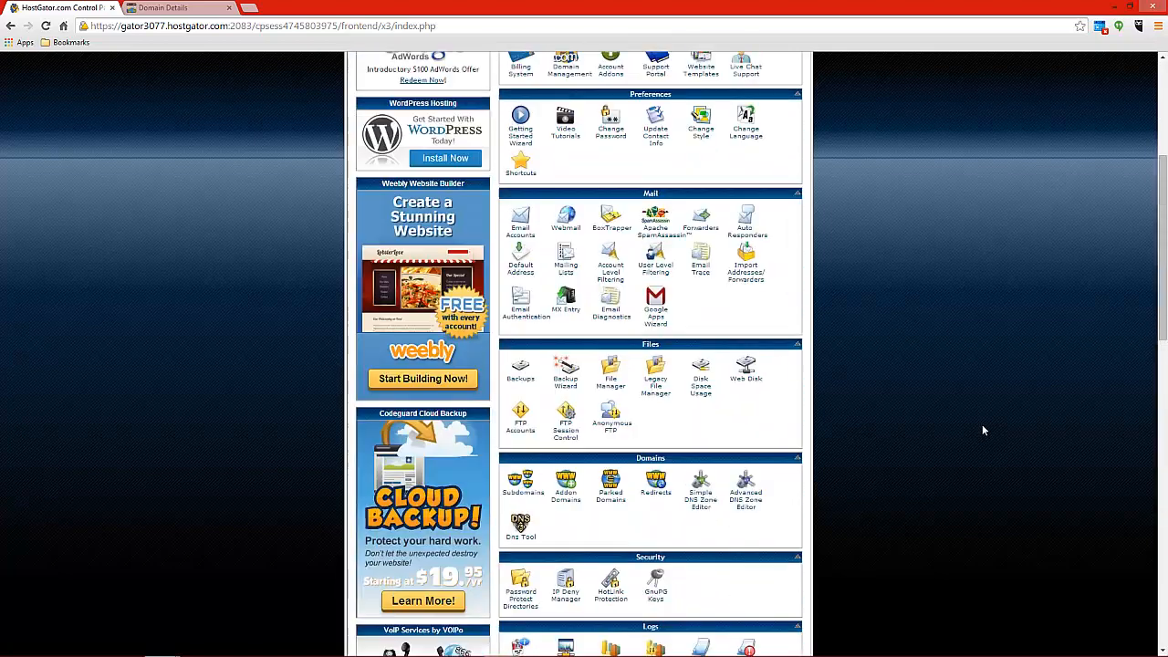
{"action": "scroll", "coordinate": [982, 430], "scroll_direction": "down", "scroll_amount": 15}
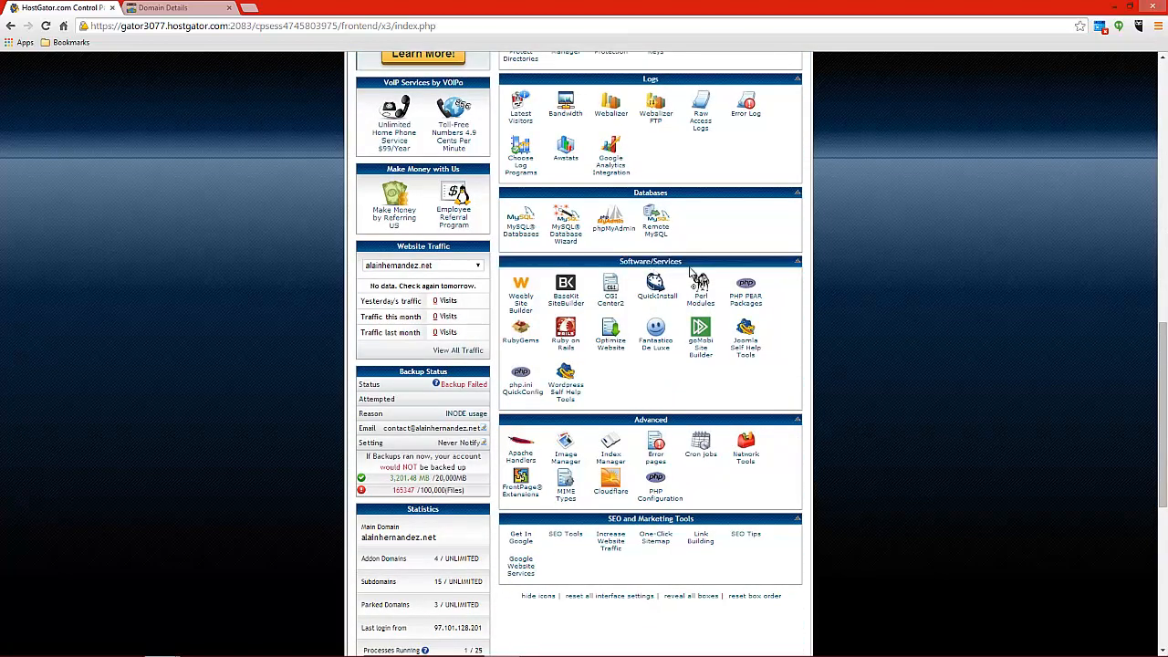
{"action": "left_click", "coordinate": [663, 347]}
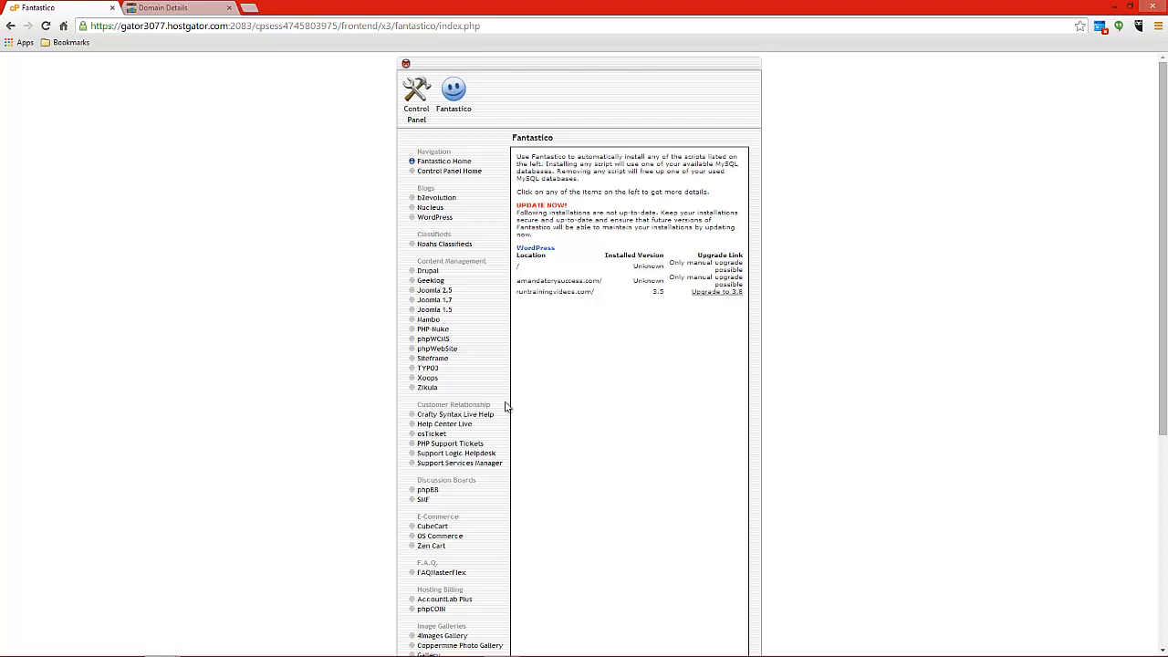
{"action": "left_click", "coordinate": [445, 244]}
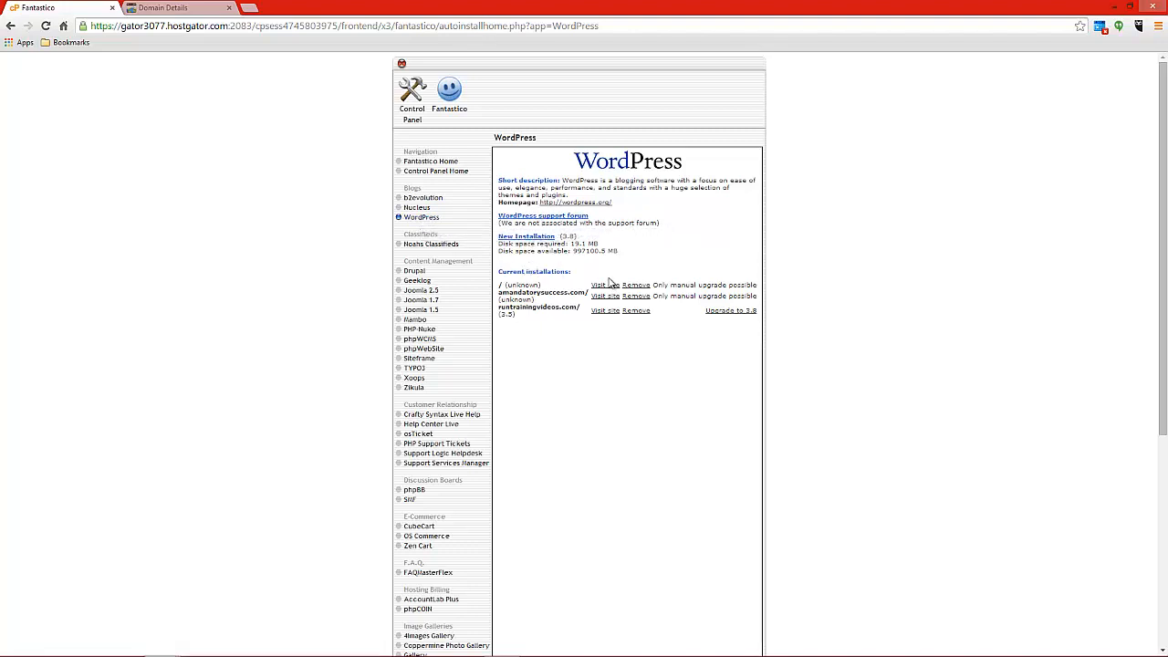
{"action": "left_click", "coordinate": [522, 238]}
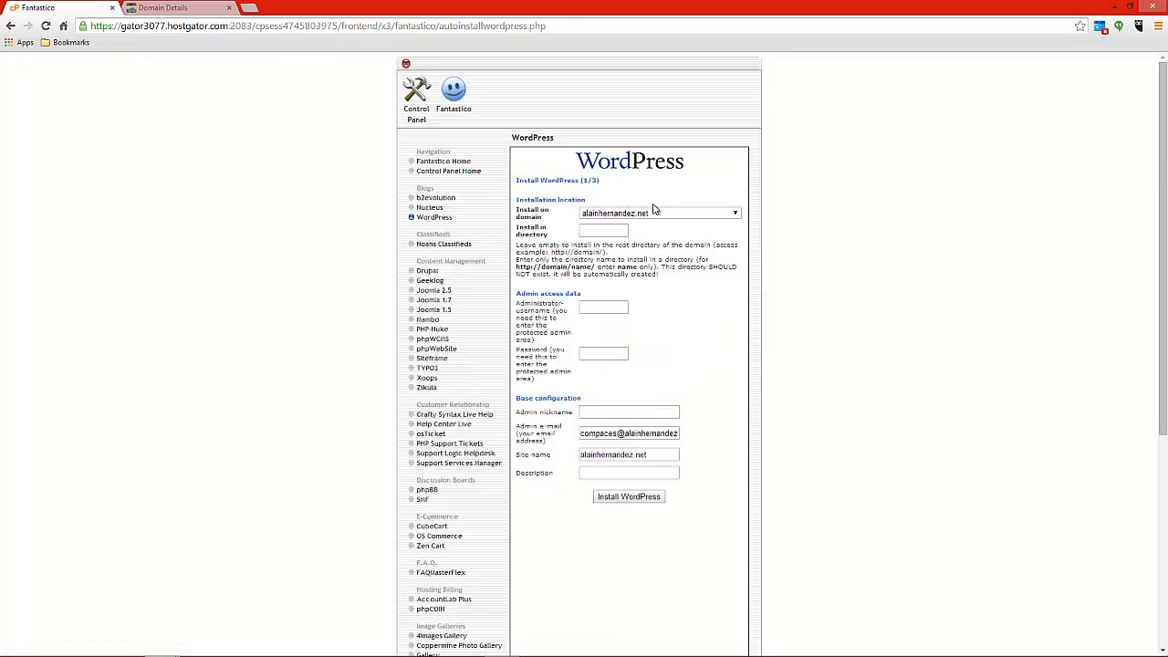
{"action": "left_click", "coordinate": [659, 215]}
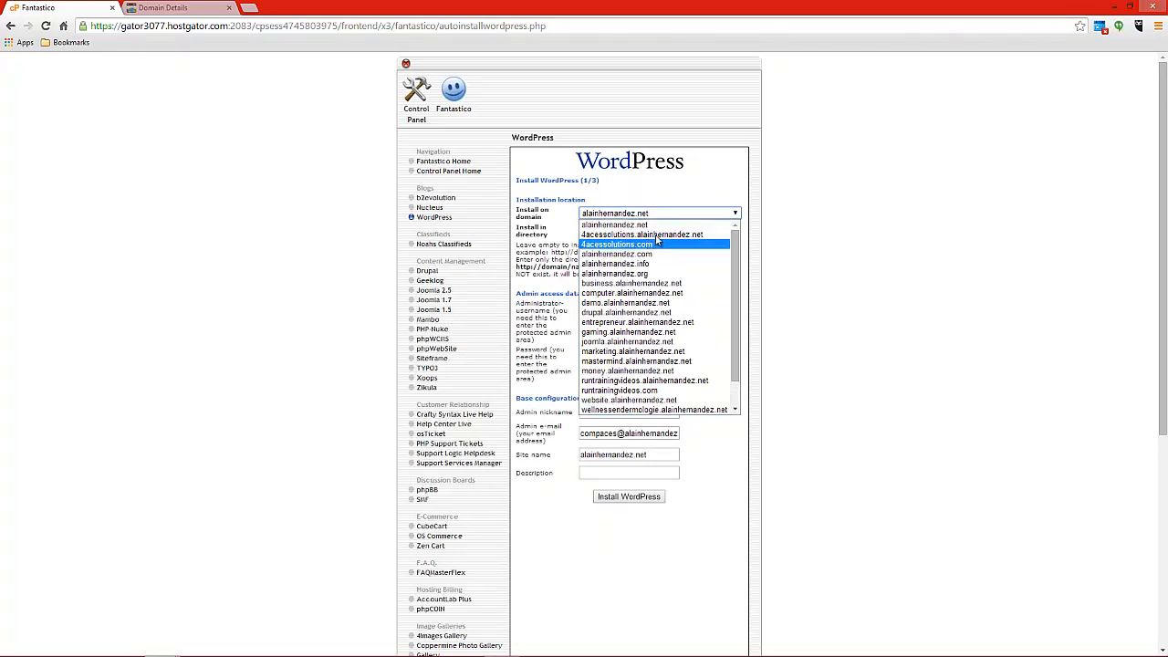
{"action": "scroll", "coordinate": [686, 258], "scroll_direction": "down", "scroll_amount": 1}
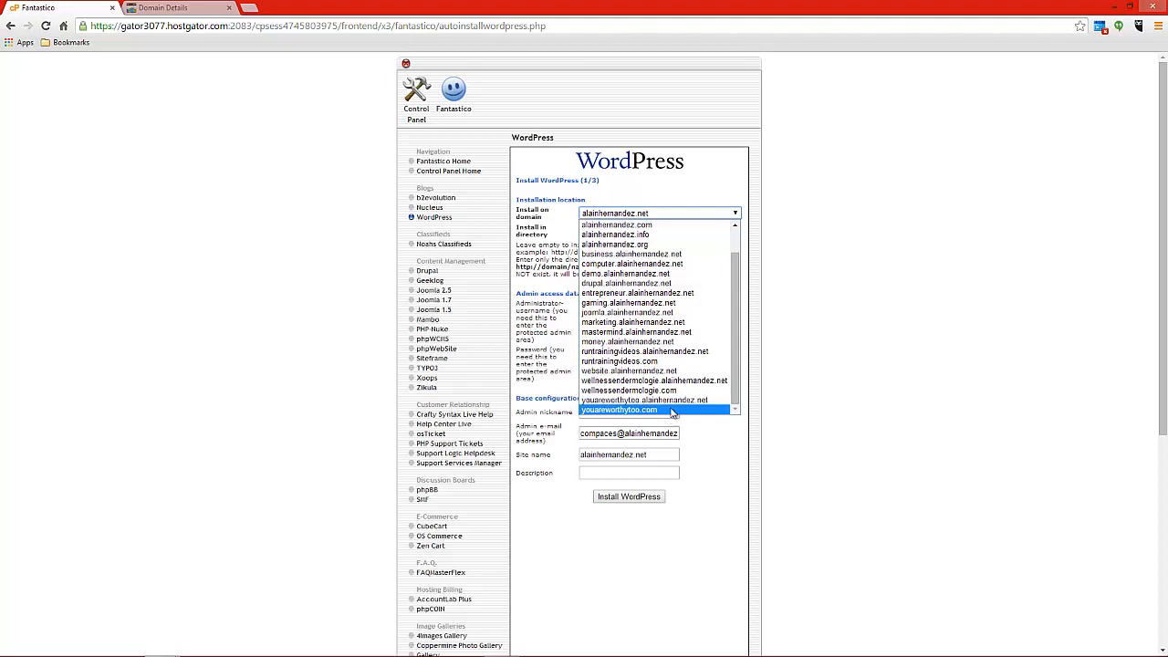
{"action": "scroll", "coordinate": [673, 412], "scroll_direction": "up", "scroll_amount": 1}
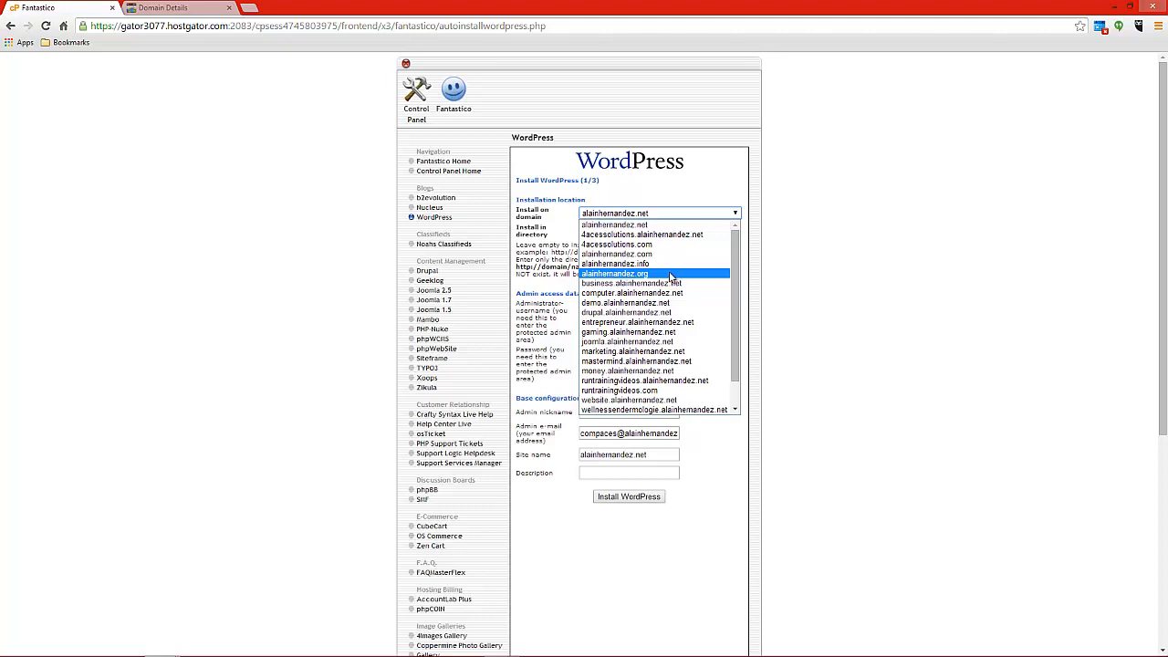
{"action": "left_click", "coordinate": [417, 89]}
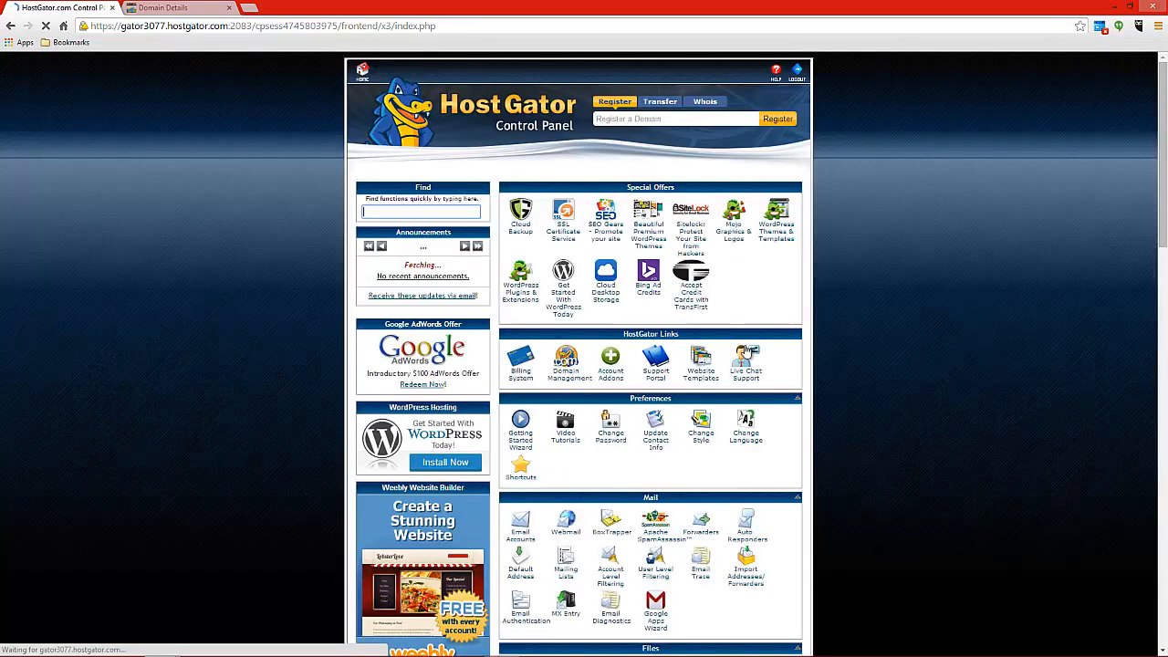
Scroll down to cPanel's Domains section and open Addon Domains
{"action": "scroll", "coordinate": [905, 183], "scroll_direction": "down", "scroll_amount": 4}
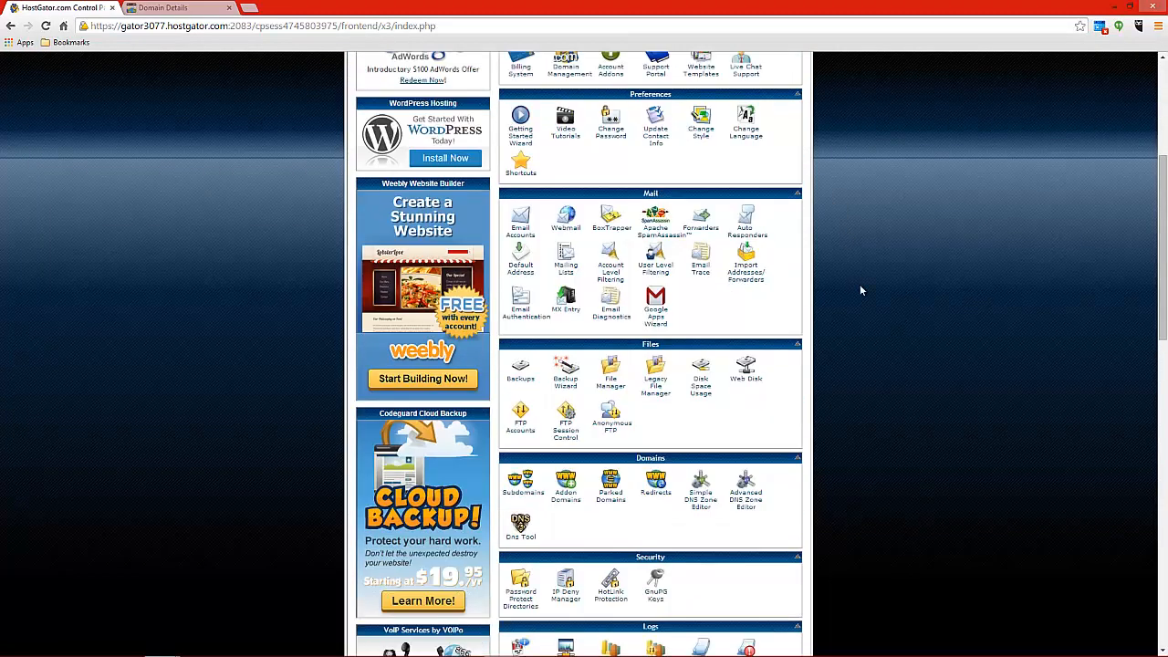
{"action": "scroll", "coordinate": [873, 314], "scroll_direction": "down", "scroll_amount": 1}
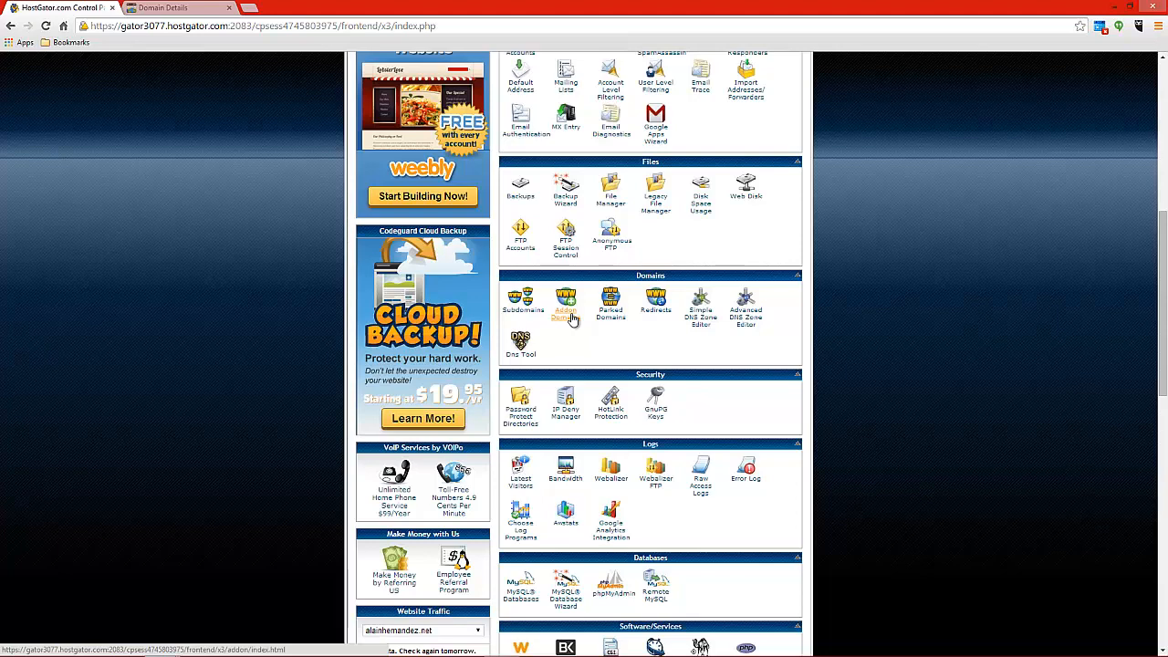
{"action": "left_click", "coordinate": [571, 317]}
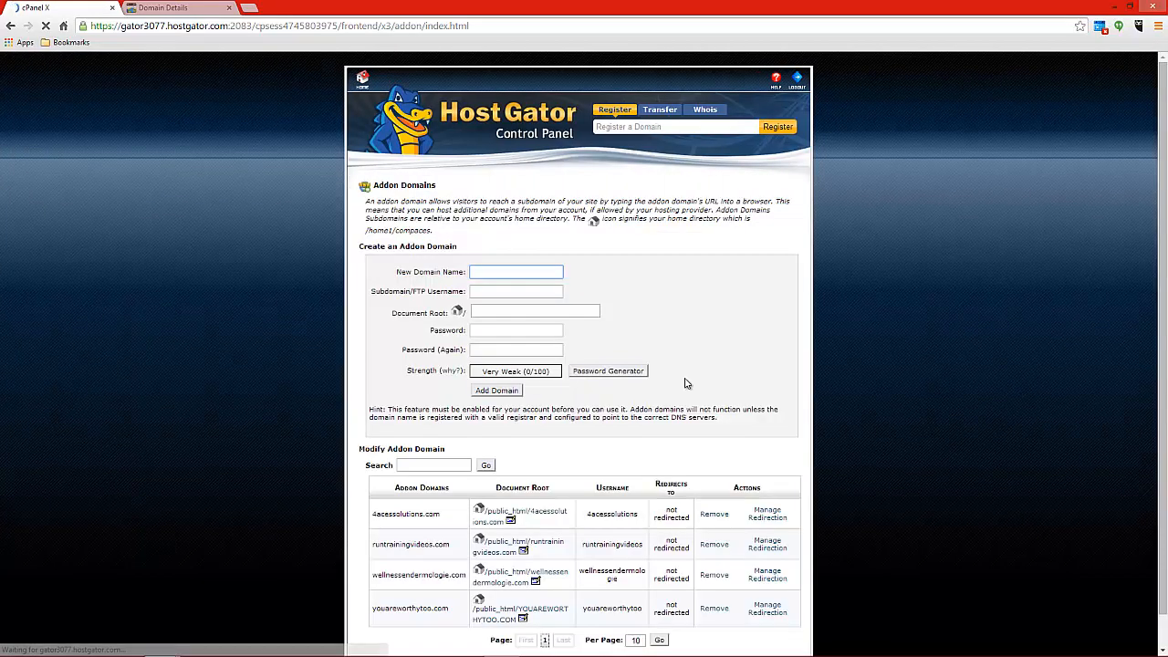
Copy SUCCESSWITHALAIN.COM from GoDaddy and paste it as the new addon domain name
{"action": "type", "text": "ns6154.hostgator.com"}
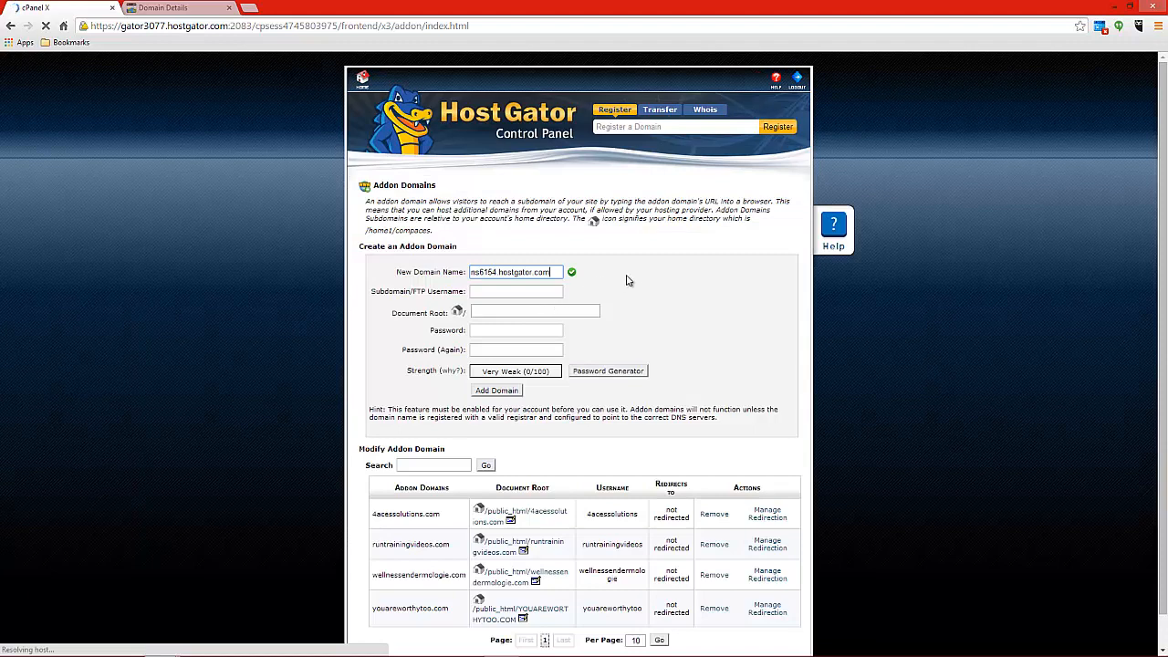
{"action": "double_click", "coordinate": [503, 290]}
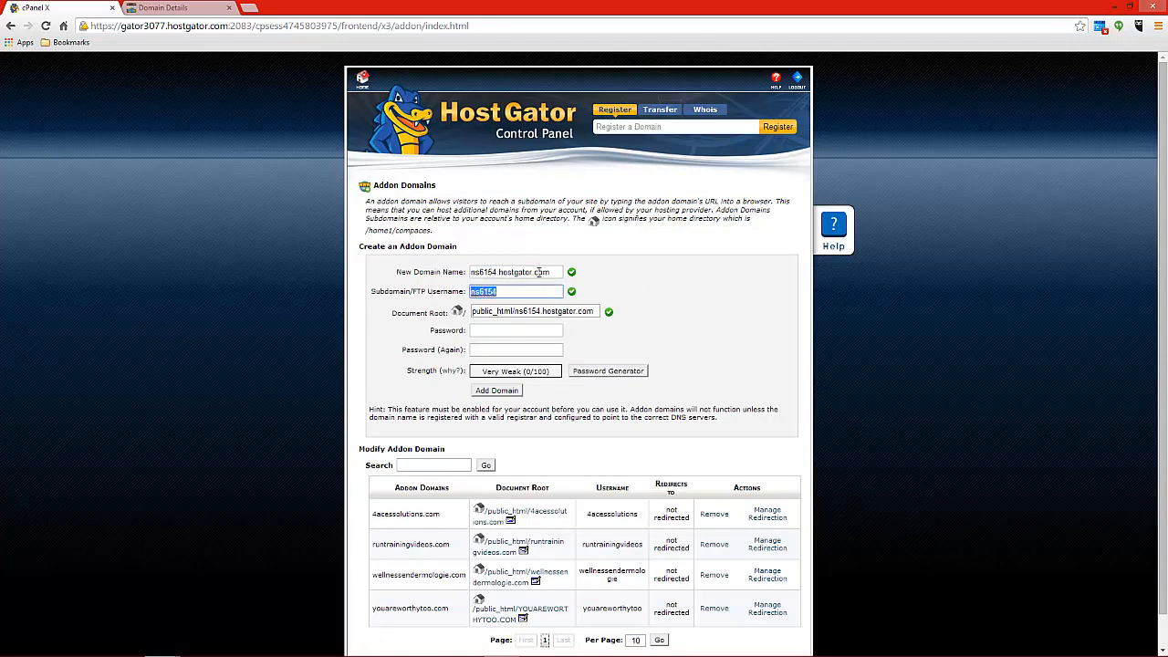
{"action": "left_click", "coordinate": [197, 7]}
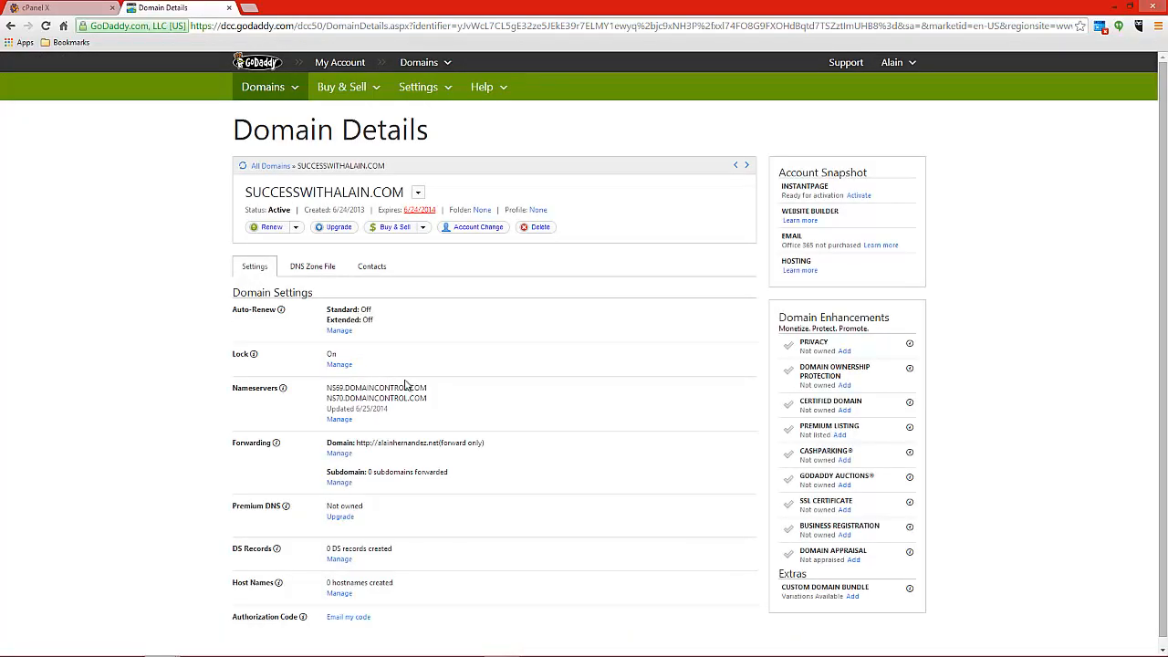
{"action": "left_click_drag", "start_coordinate": [247, 192], "coordinate": [408, 192]}
{"action": "right_click", "coordinate": [407, 192]}
{"action": "left_click", "coordinate": [429, 199]}
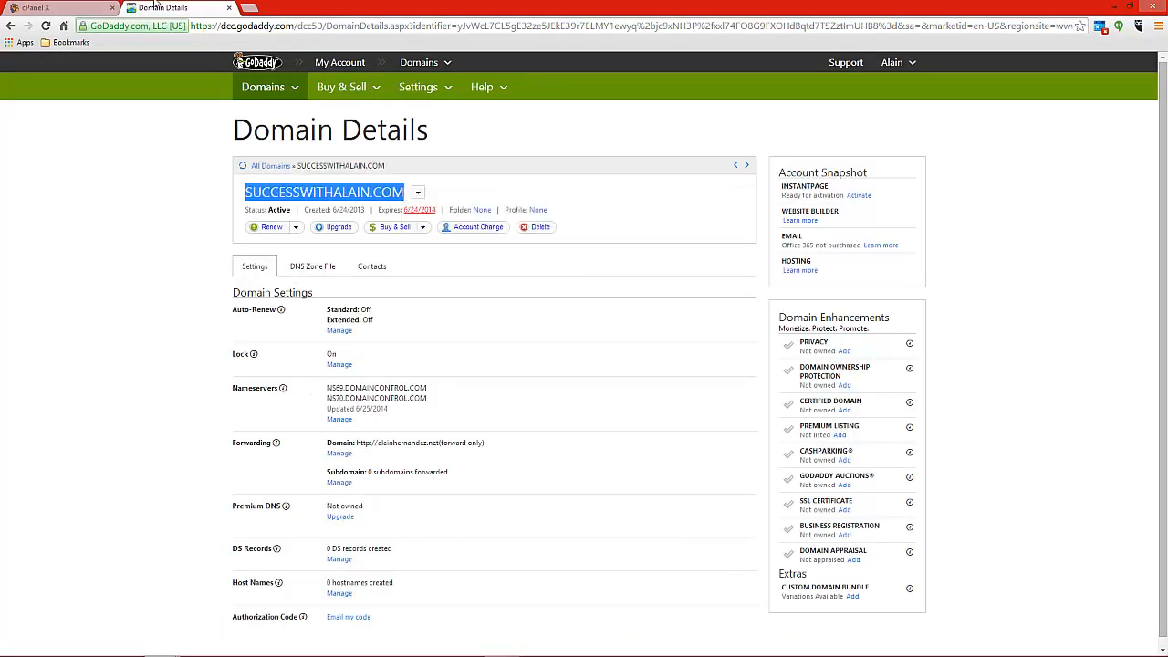
{"action": "left_click", "coordinate": [73, 7]}
{"action": "left_click_drag", "start_coordinate": [563, 272], "coordinate": [469, 272]}
{"action": "key", "text": "ctrl+v"}
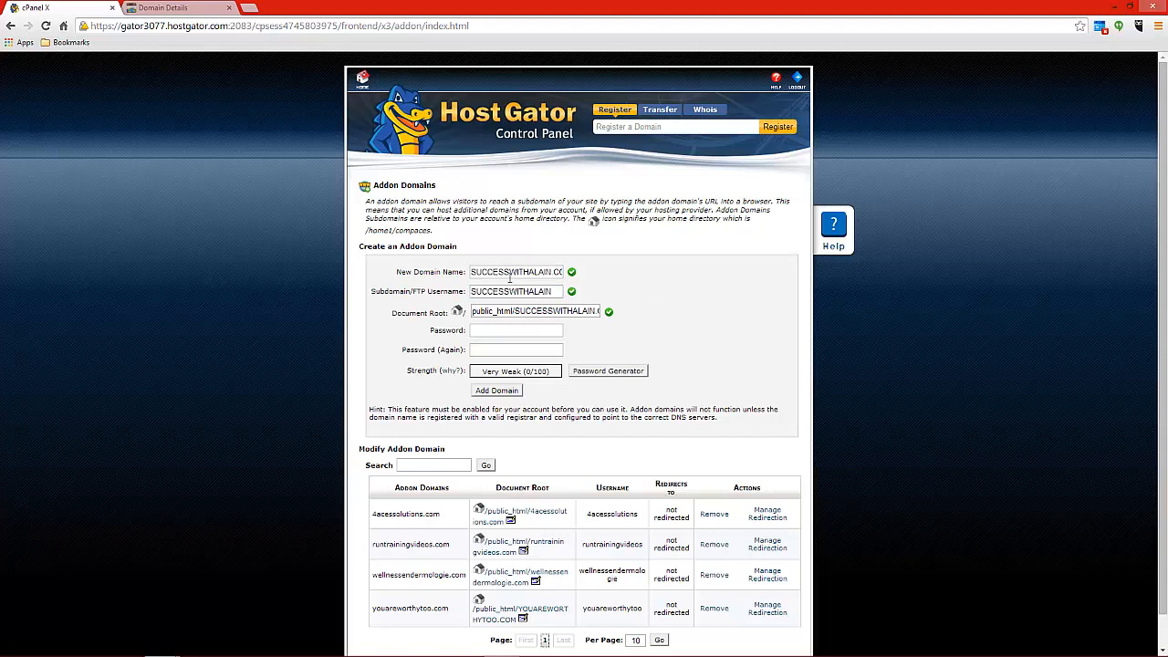
Enter and confirm the addon domain password, then create the domain
{"action": "left_click", "coordinate": [513, 332]}
{"action": "left_click", "coordinate": [502, 350]}
{"action": "left_click", "coordinate": [507, 330]}
{"action": "type", "text": "********"}
{"action": "key", "text": "Tab"}
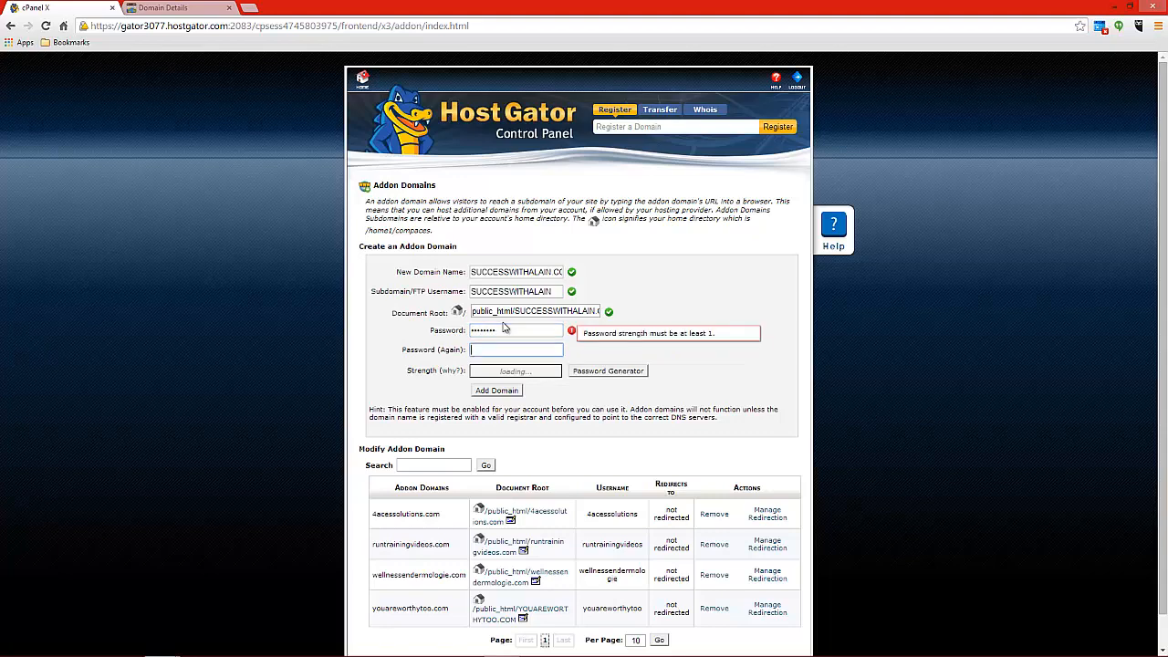
{"action": "type", "text": "********"}
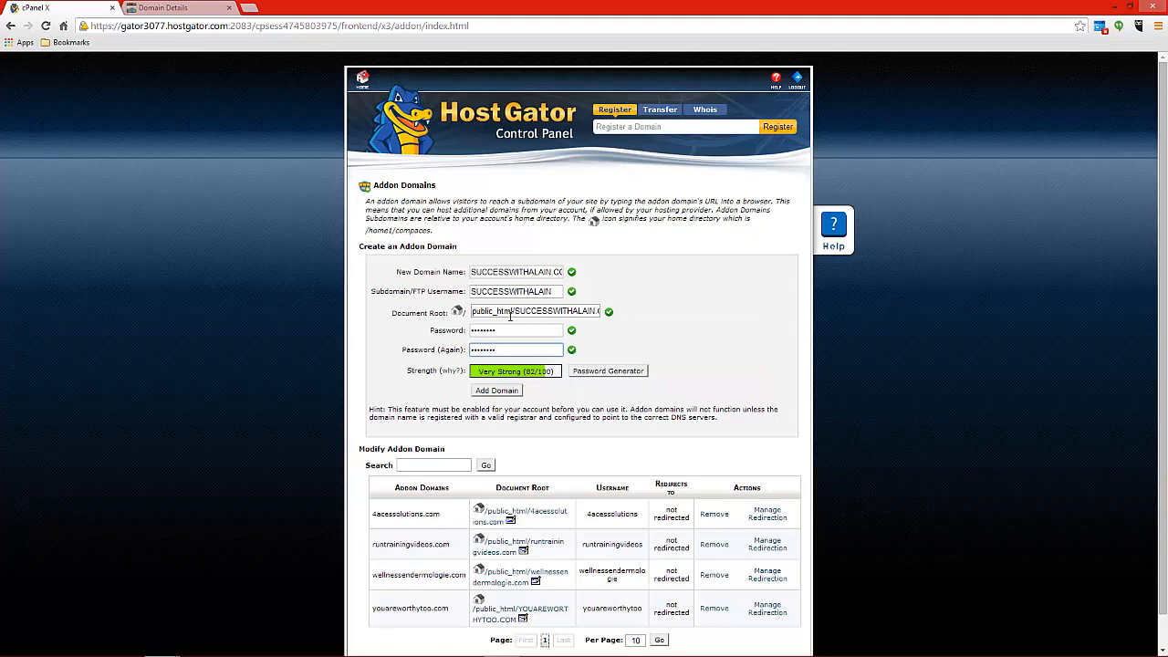
{"action": "left_click", "coordinate": [514, 392]}
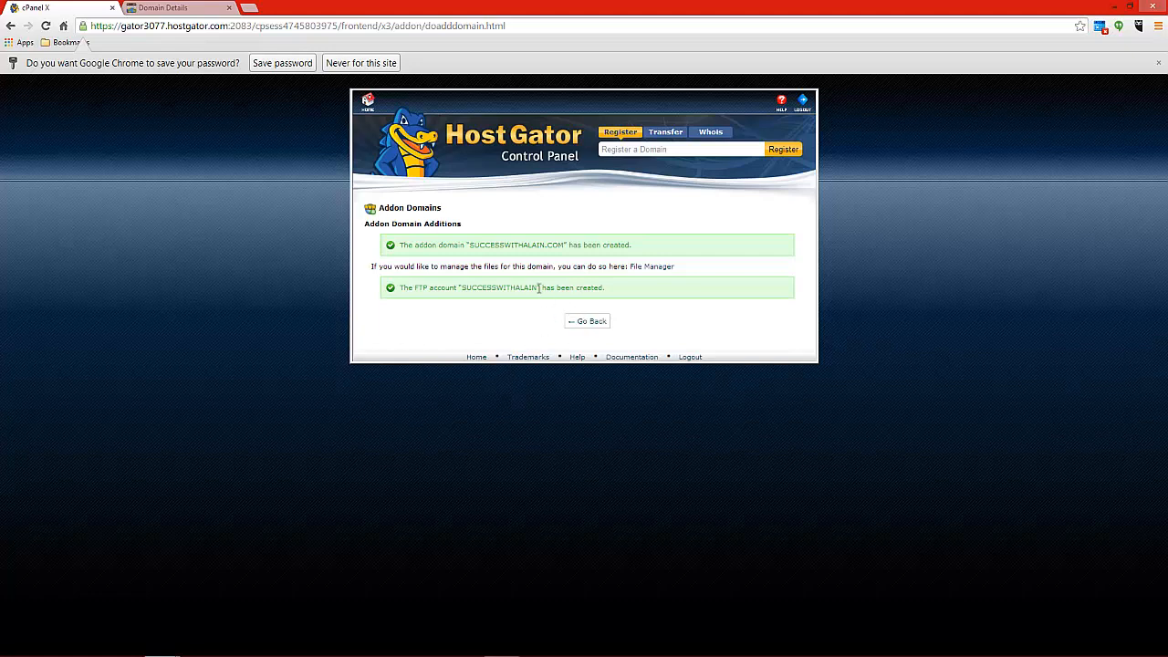
Leave the addon domain confirmation via Go Back and return to the cPanel home page
{"action": "left_click", "coordinate": [592, 321]}
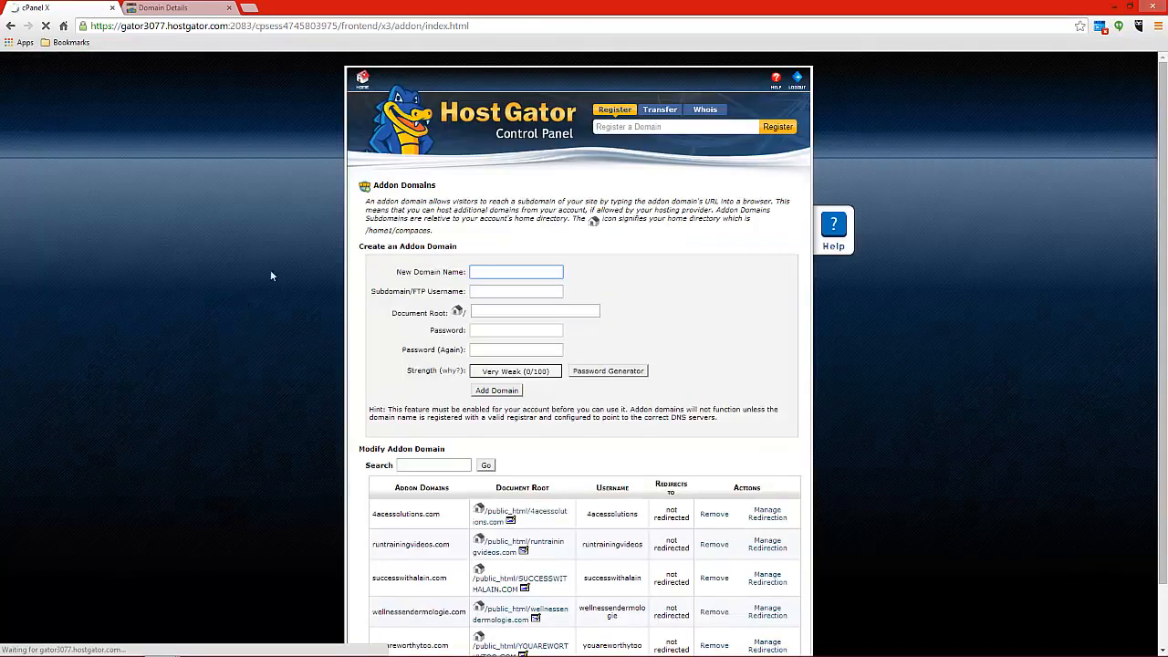
{"action": "left_click", "coordinate": [362, 79]}
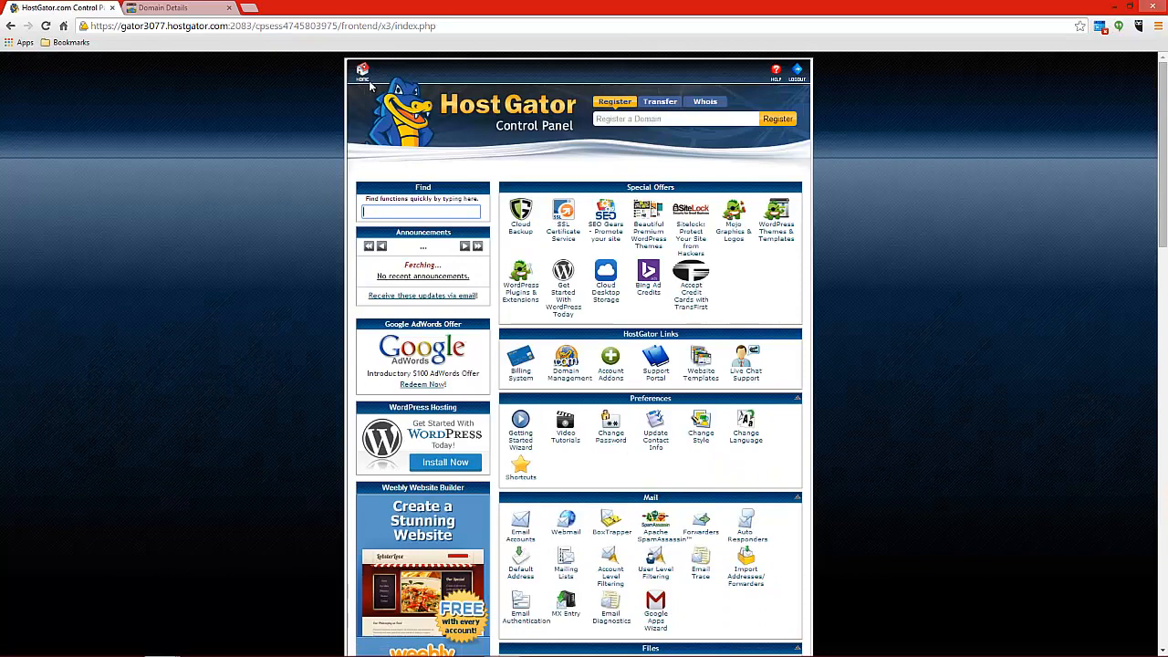
Open Fantastico De Luxe, choose WordPress and start a New Installation
{"action": "scroll", "coordinate": [824, 548], "scroll_direction": "down", "scroll_amount": 10}
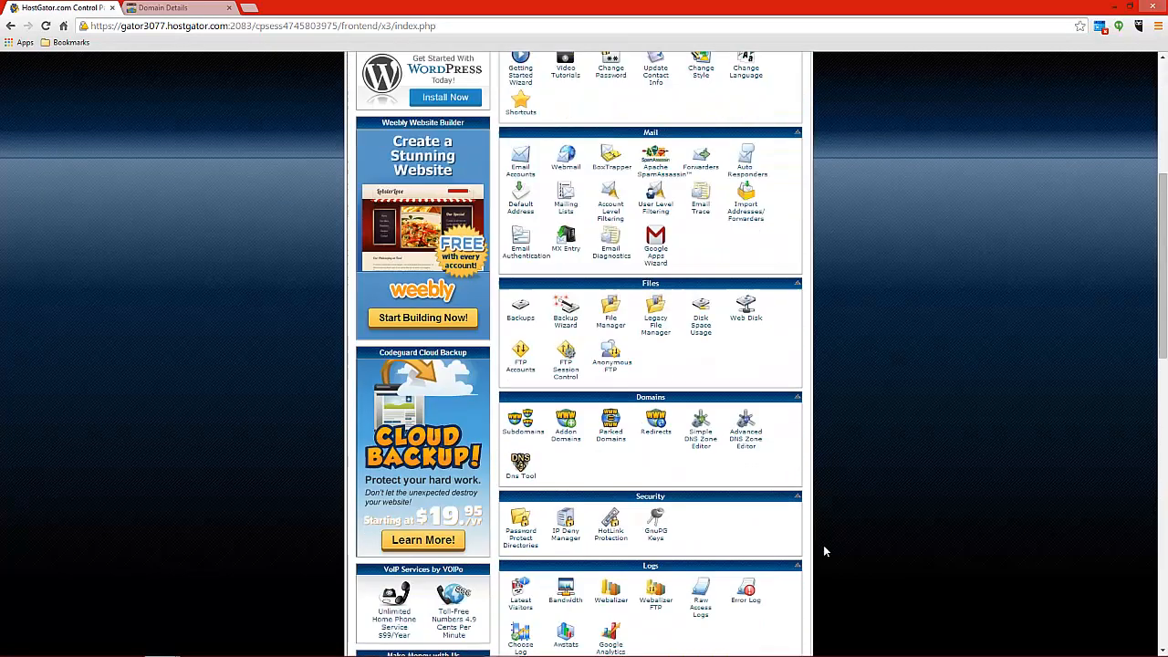
{"action": "left_click", "coordinate": [664, 359]}
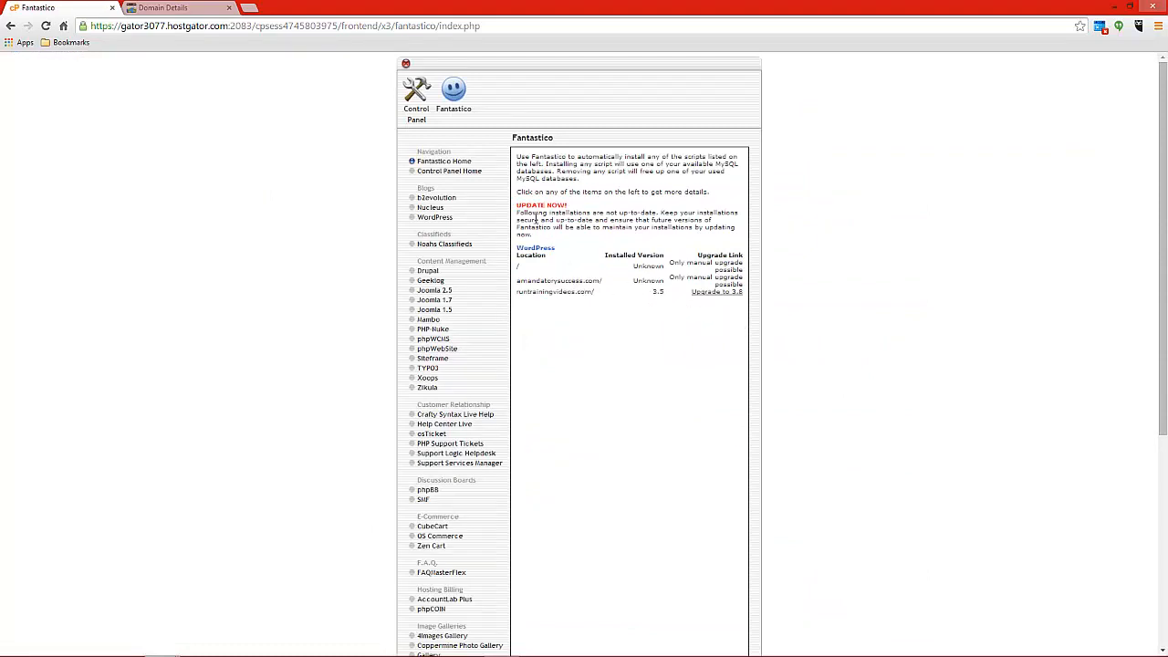
{"action": "left_click", "coordinate": [434, 217]}
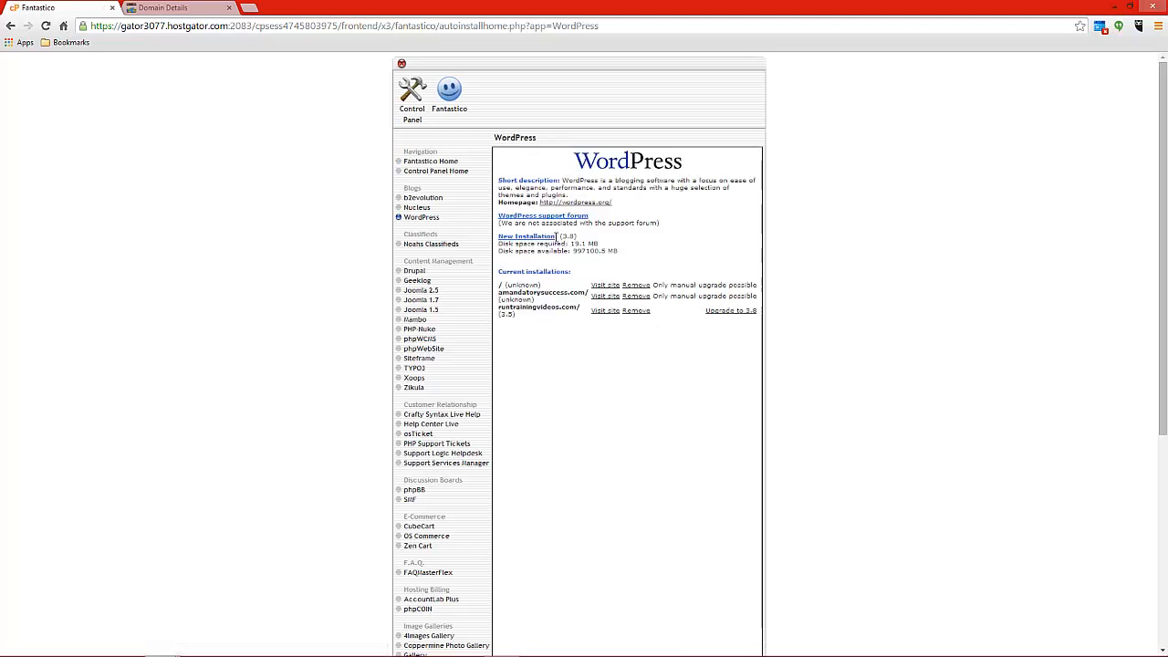
{"action": "left_click", "coordinate": [546, 237]}
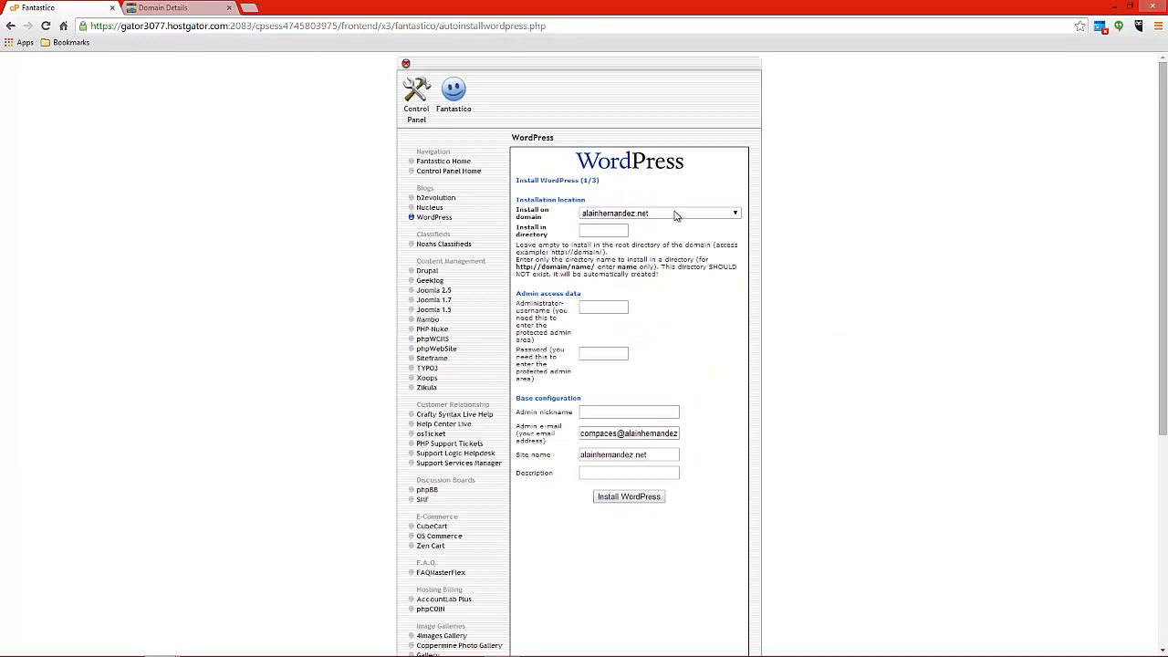
Set the install domain to the new addon domain successwithalain.com
{"action": "left_click", "coordinate": [671, 213]}
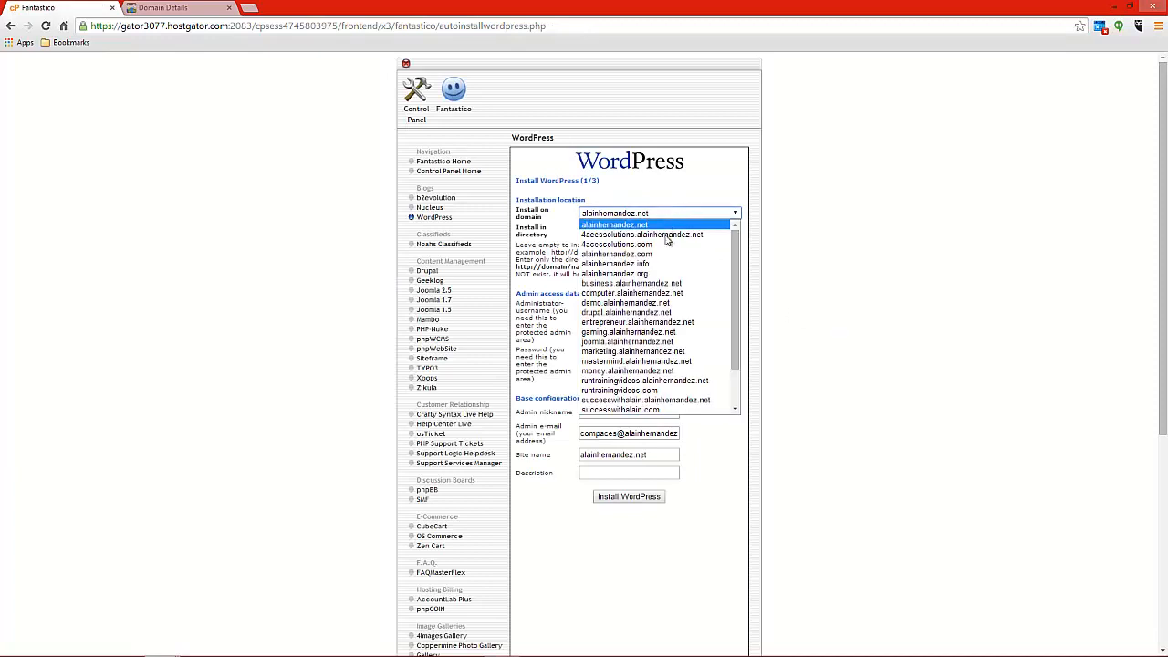
{"action": "left_click_drag", "start_coordinate": [738, 246], "coordinate": [738, 290]}
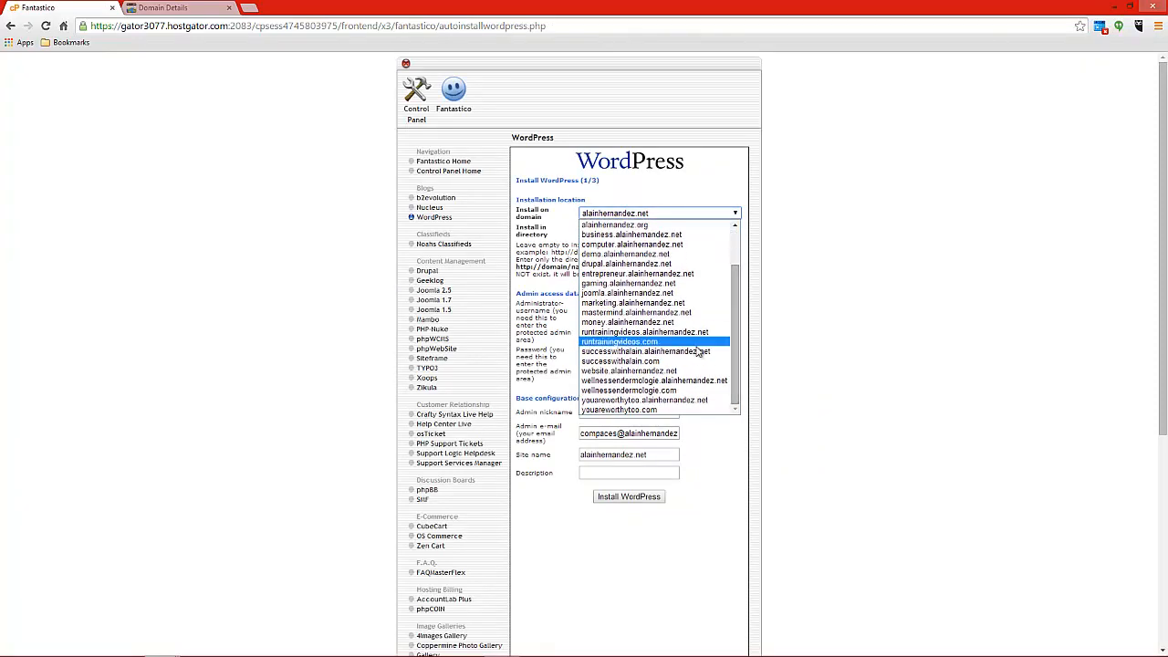
{"action": "left_click", "coordinate": [682, 363]}
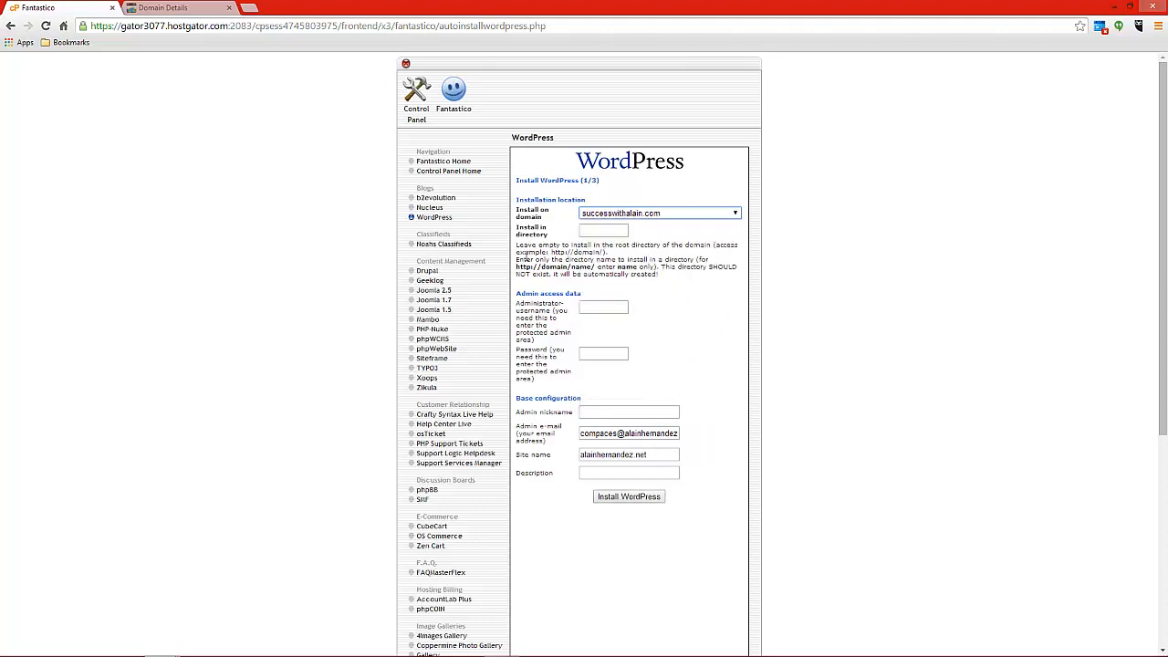
{"action": "key", "text": "Tab"}
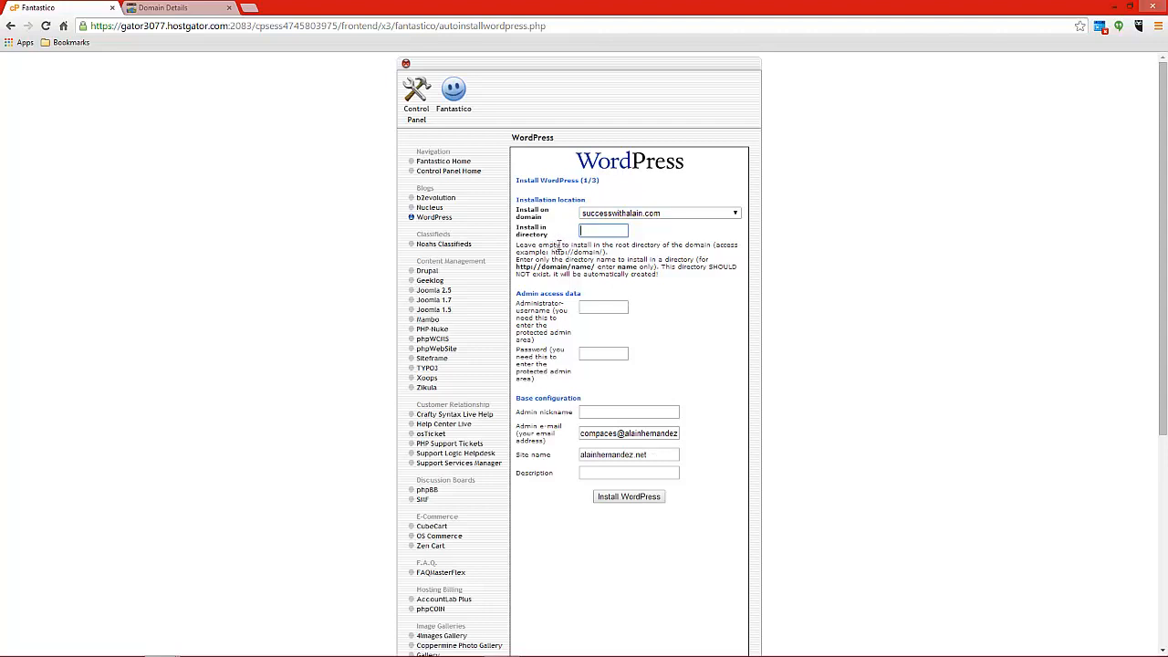
{"action": "left_click", "coordinate": [656, 274]}
{"action": "left_click_drag", "start_coordinate": [656, 274], "coordinate": [516, 244]}
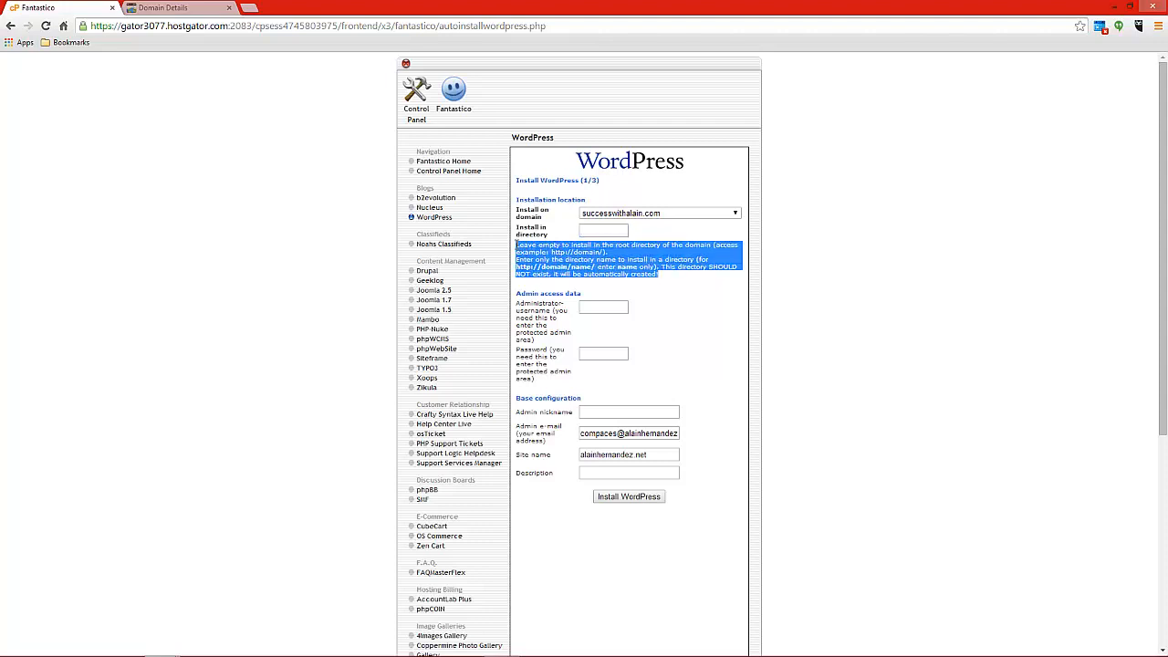
Enter the admin username and password, and reuse the username as the admin nickname
{"action": "left_click", "coordinate": [668, 265]}
{"action": "left_click", "coordinate": [617, 309]}
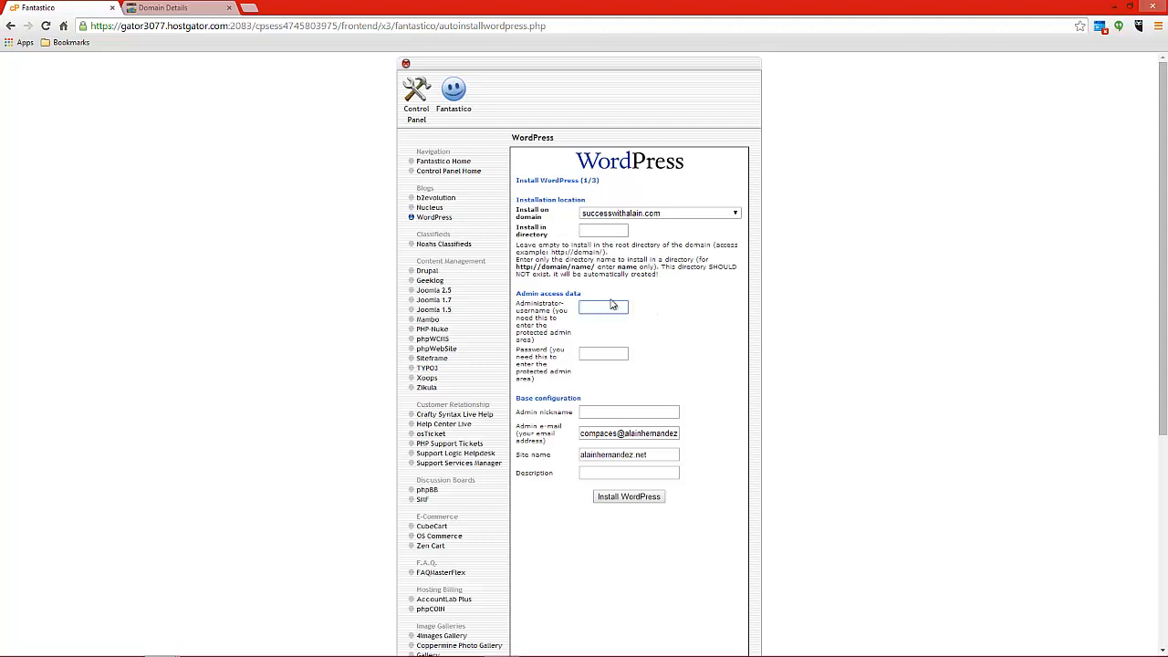
{"action": "key", "text": "Tab"}
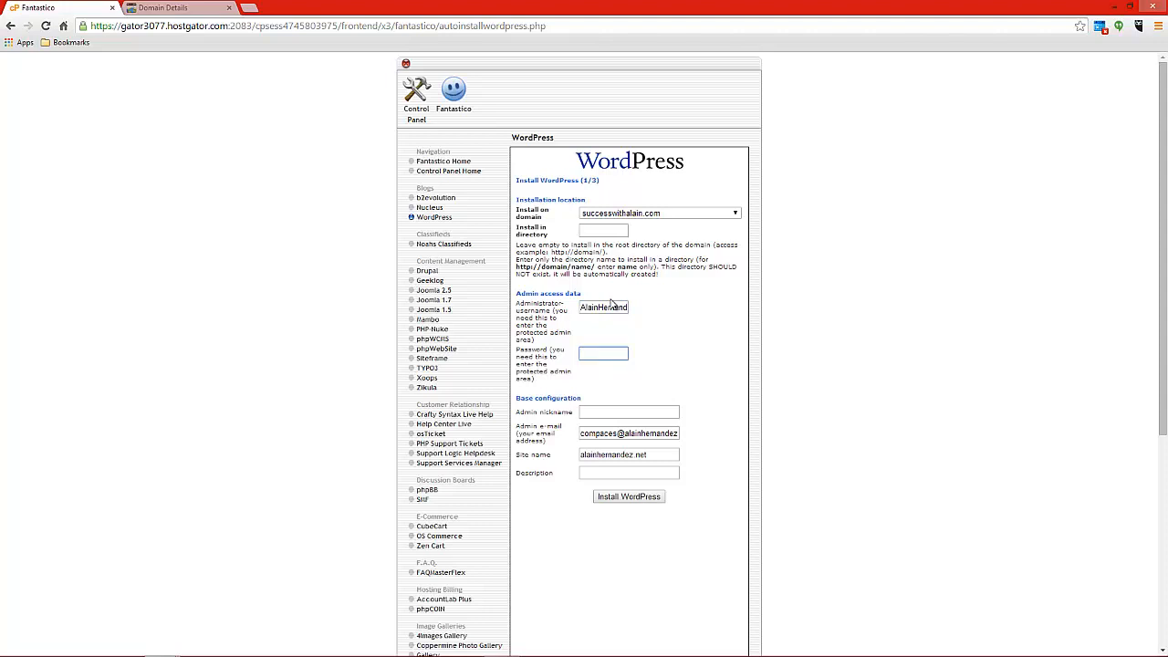
{"action": "key", "text": "Tab"}
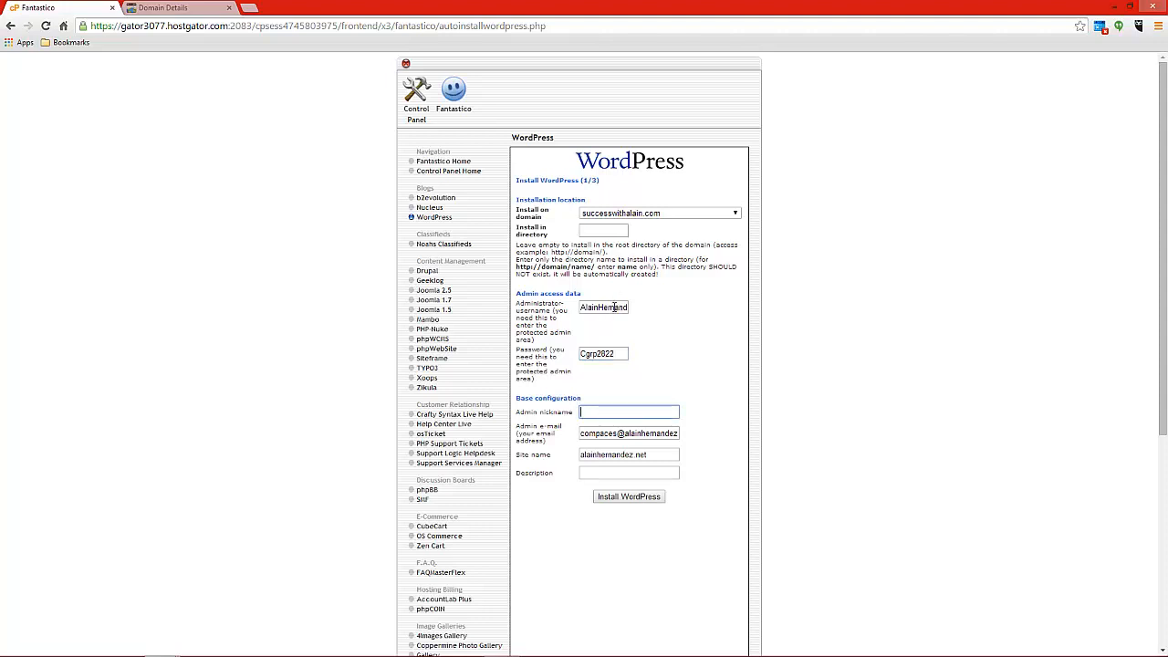
{"action": "double_click", "coordinate": [606, 307]}
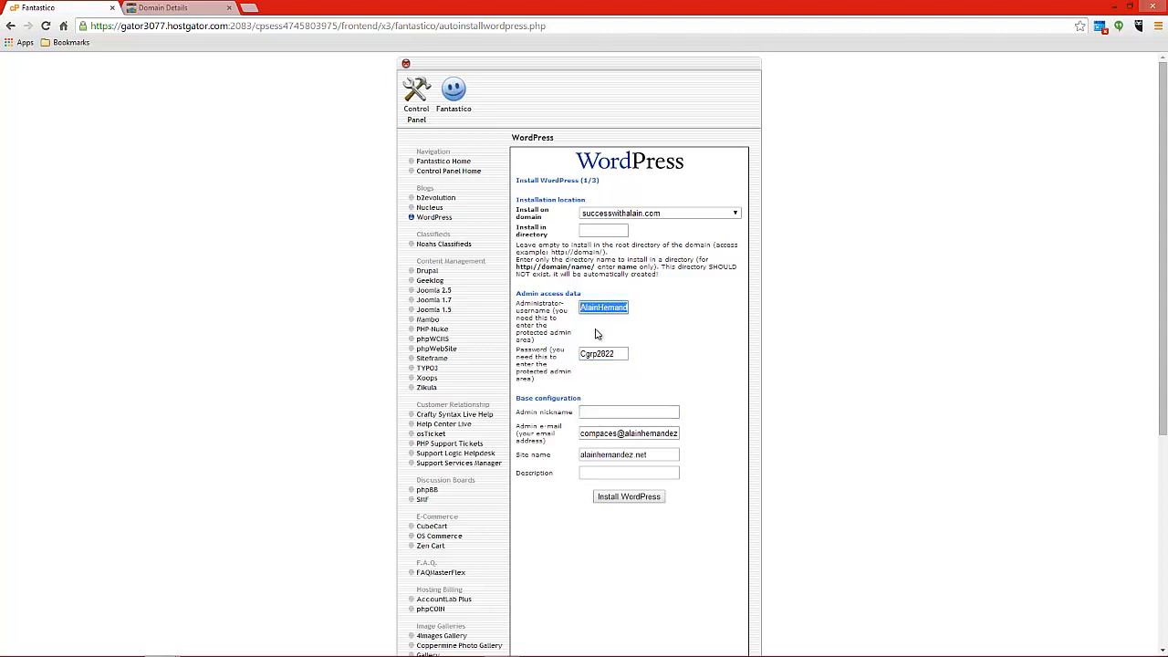
{"action": "left_click", "coordinate": [606, 411]}
{"action": "type", "text": "AlainHernandez"}
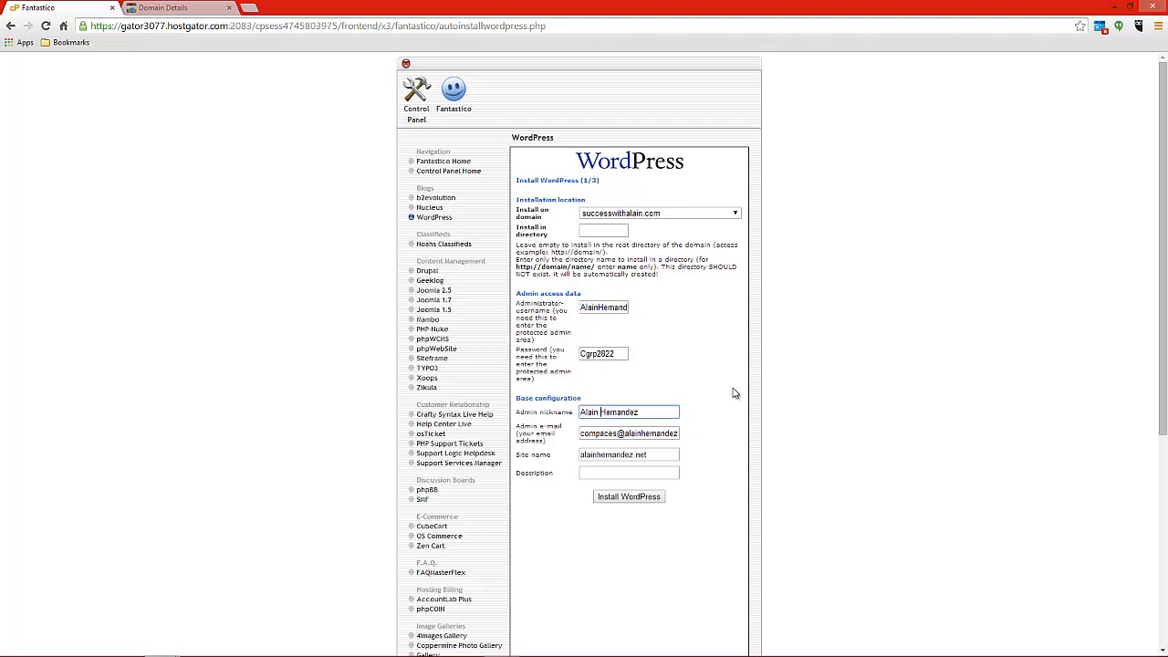
Enter the admin e-mail, site name 'Test Website' and description 'Video Tutorial Demo', then return to the WordPress overview
{"action": "triple_click", "coordinate": [620, 434]}
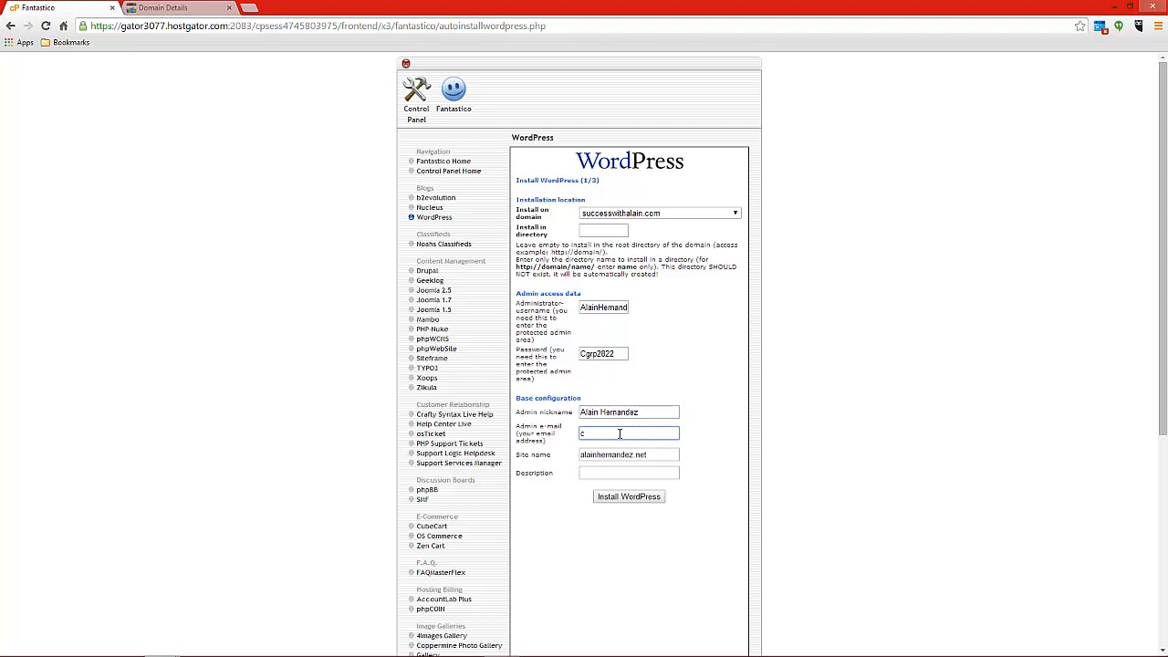
{"action": "double_click", "coordinate": [664, 452]}
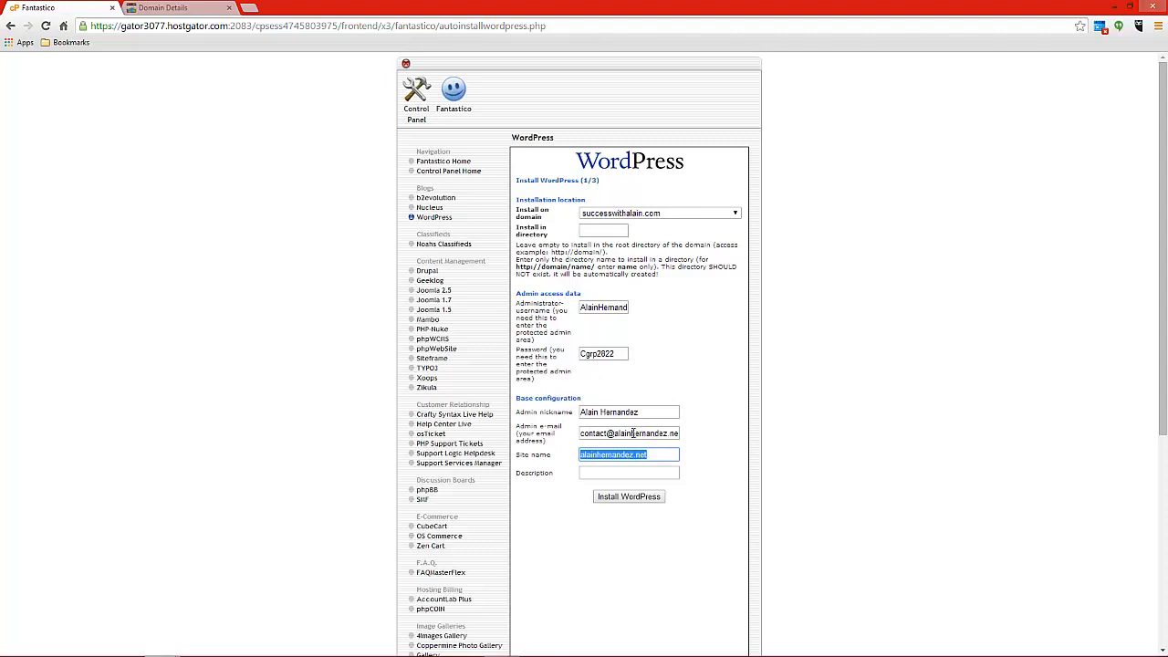
{"action": "left_click", "coordinate": [646, 470]}
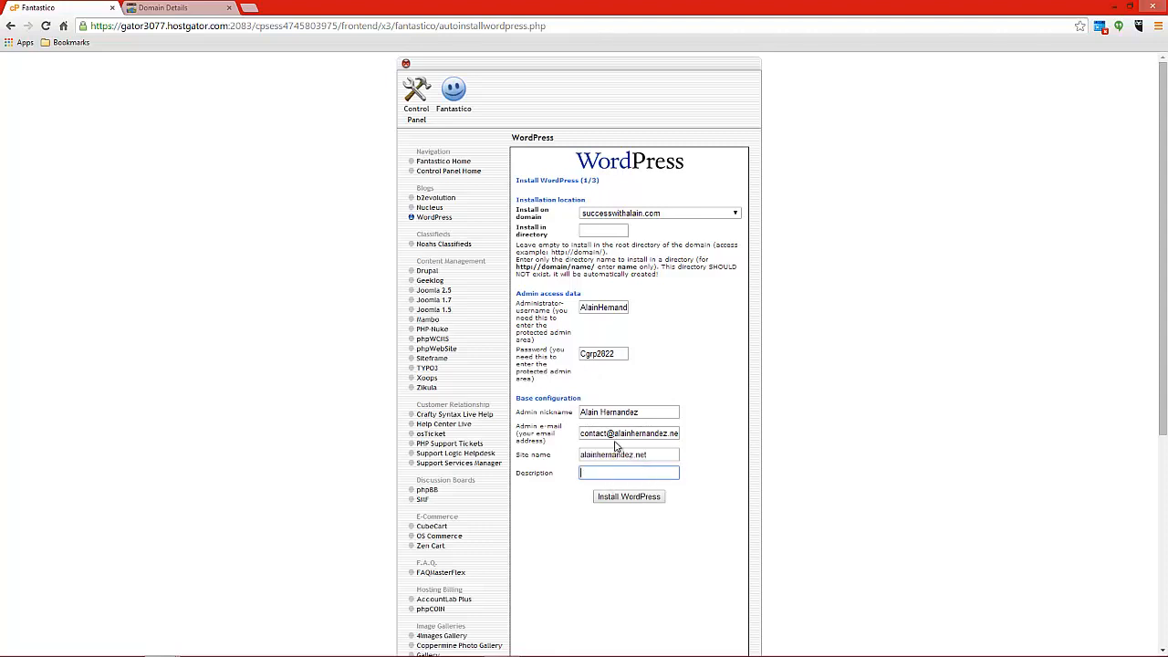
{"action": "double_click", "coordinate": [666, 454]}
{"action": "type", "text": "Te"}
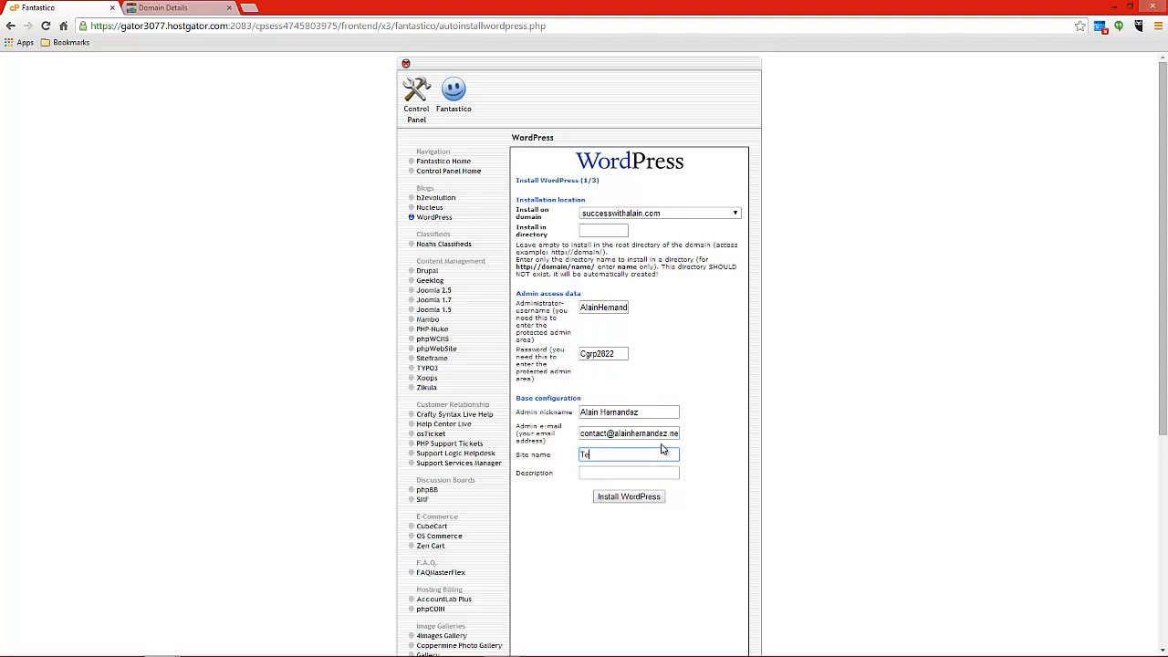
{"action": "type", "text": "st Website"}
{"action": "left_click", "coordinate": [610, 473]}
{"action": "type", "text": "Video Tutorial Demo"}
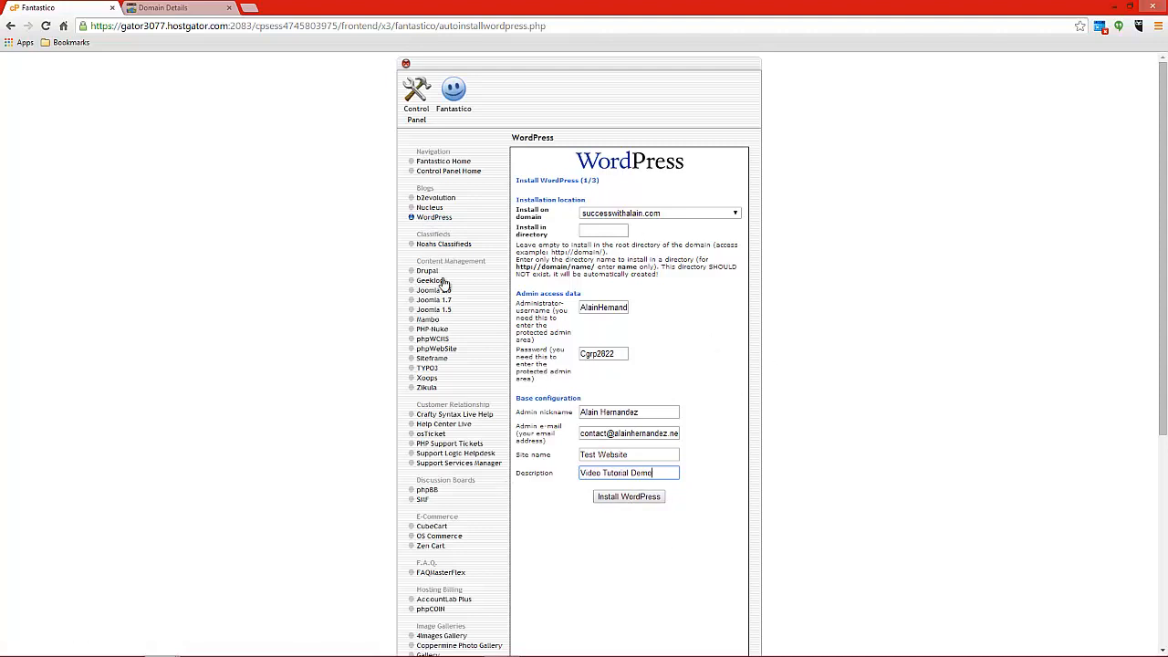
{"action": "left_click", "coordinate": [437, 218]}
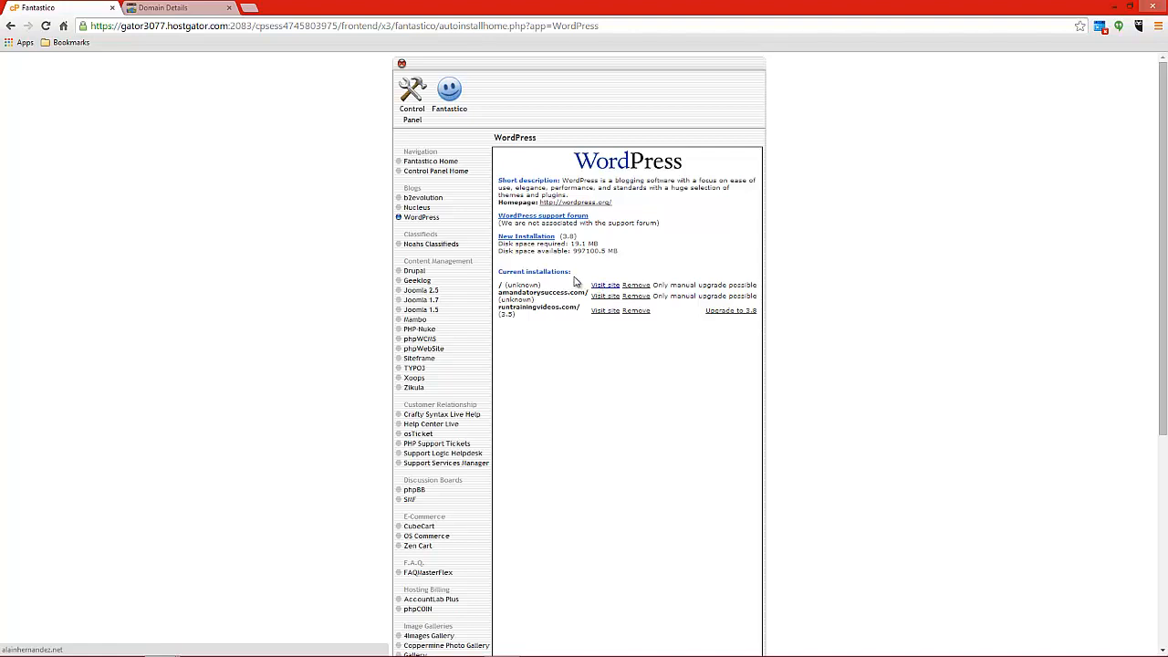
Return to the cPanel home and open QuickInstall from Software/Services
{"action": "left_click", "coordinate": [415, 98]}
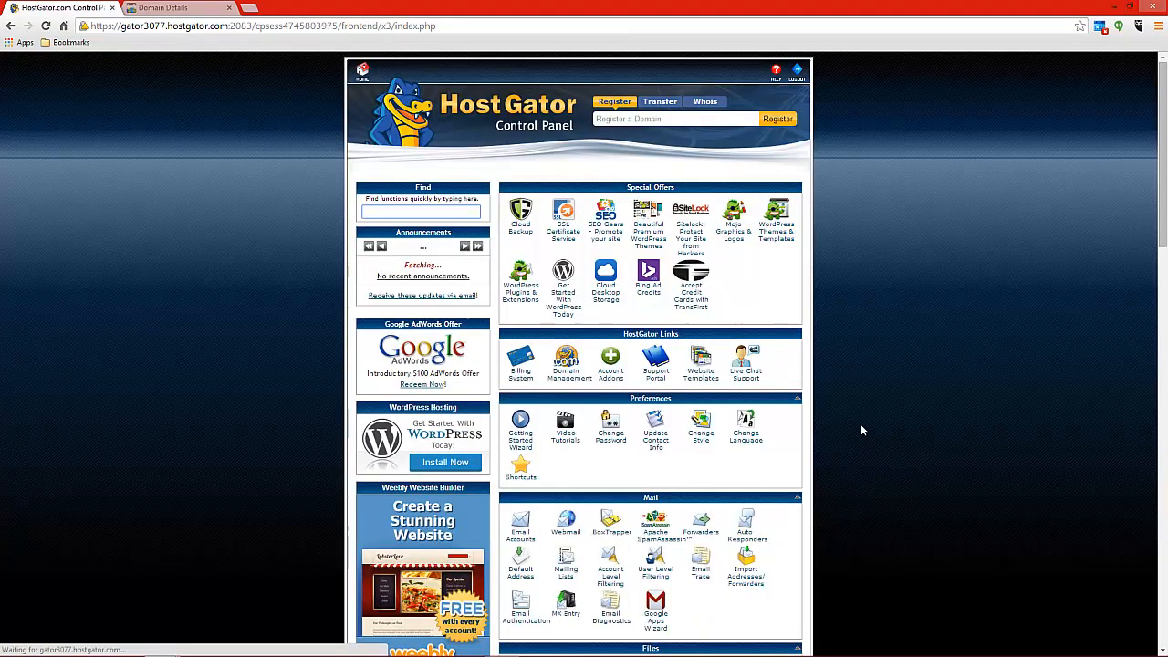
{"action": "scroll", "coordinate": [860, 424], "scroll_direction": "down", "scroll_amount": 4}
{"action": "scroll", "coordinate": [855, 427], "scroll_direction": "down", "scroll_amount": 3}
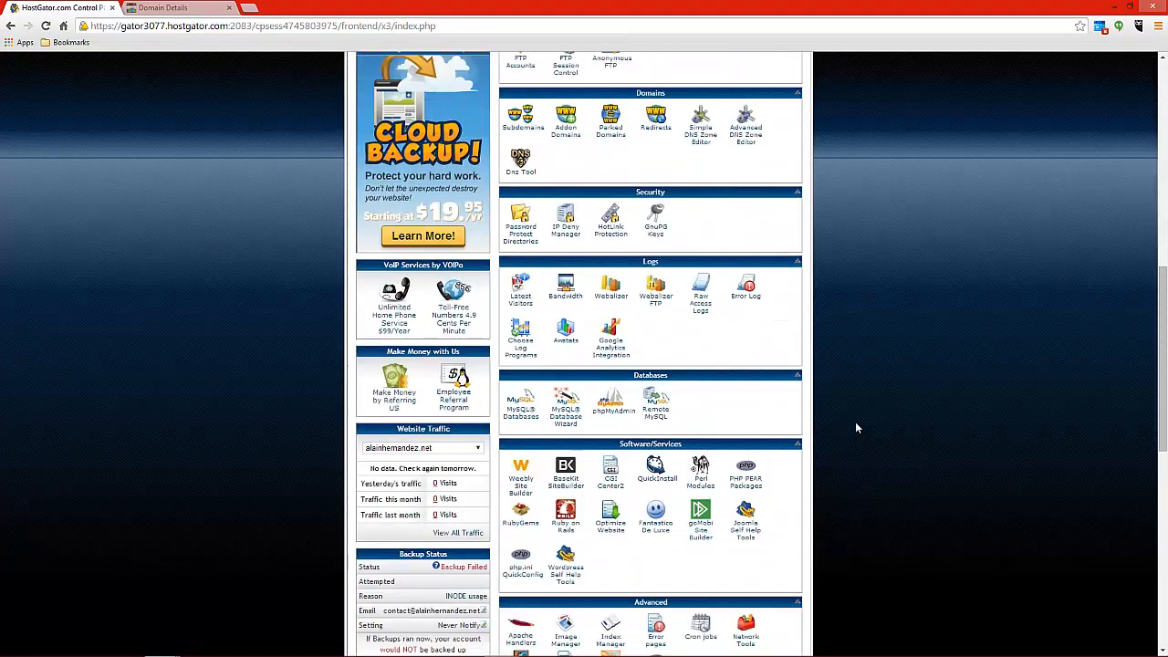
{"action": "left_click", "coordinate": [676, 491]}
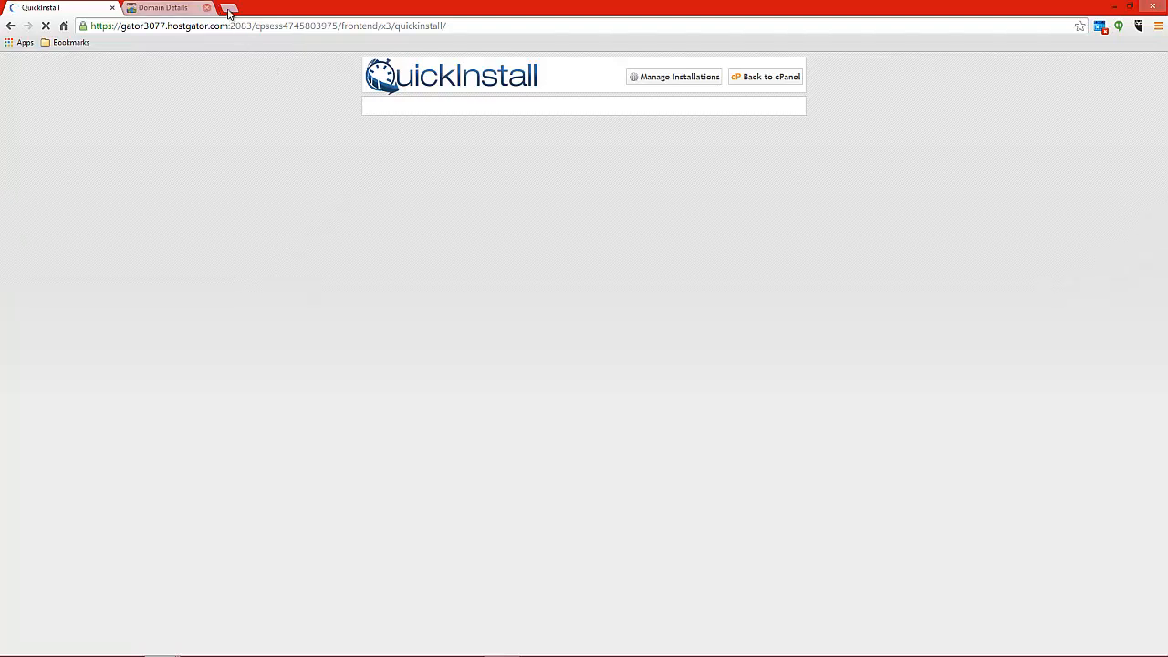
Close the Domain Details tab and view QuickInstall's WordPress 3.9.1 installer (37.24 MB)
{"action": "left_click", "coordinate": [207, 9]}
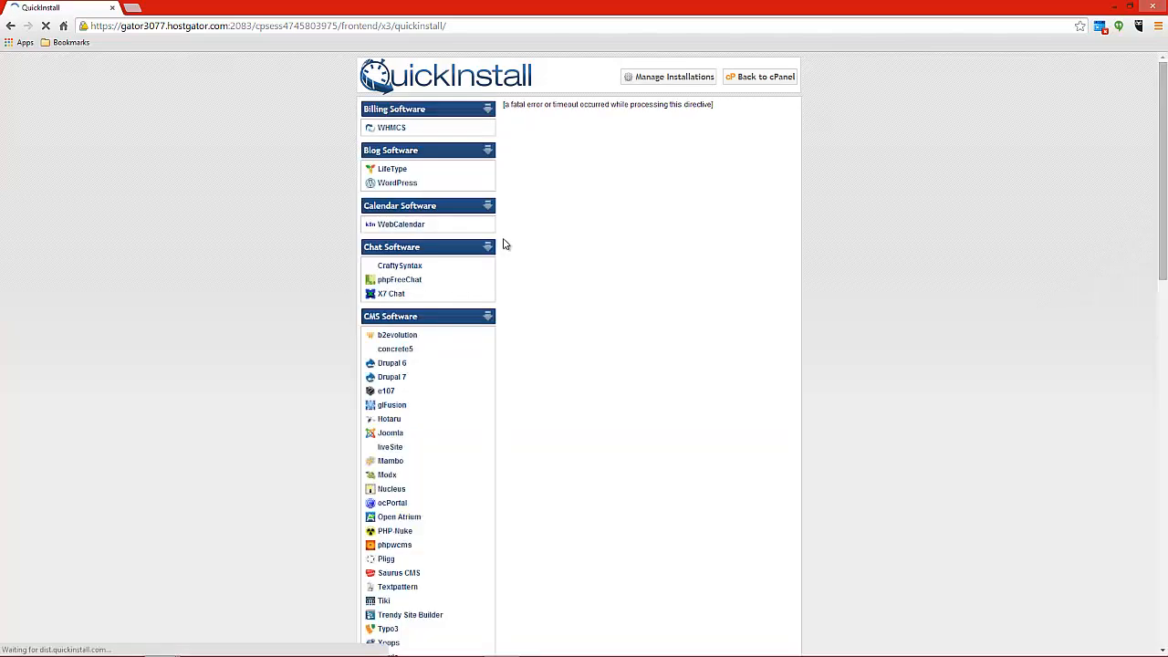
{"action": "left_click", "coordinate": [397, 185]}
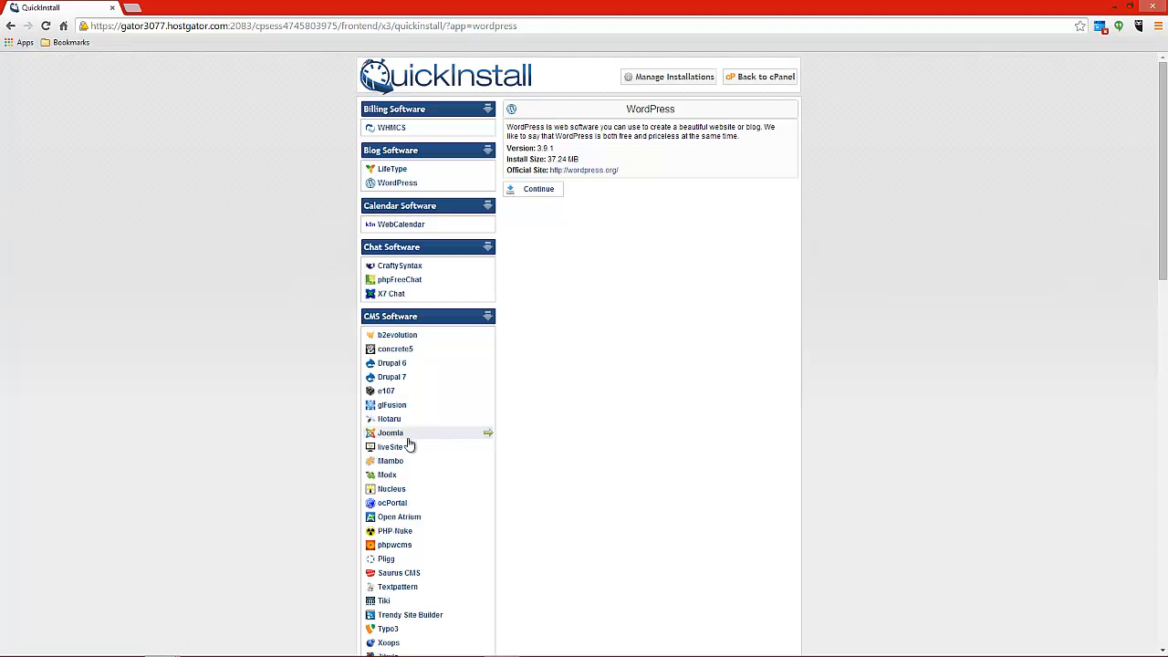
{"action": "scroll", "coordinate": [394, 366], "scroll_direction": "down", "scroll_amount": 2}
{"action": "scroll", "coordinate": [394, 366], "scroll_direction": "down", "scroll_amount": 1}
{"action": "scroll", "coordinate": [393, 366], "scroll_direction": "up", "scroll_amount": 3}
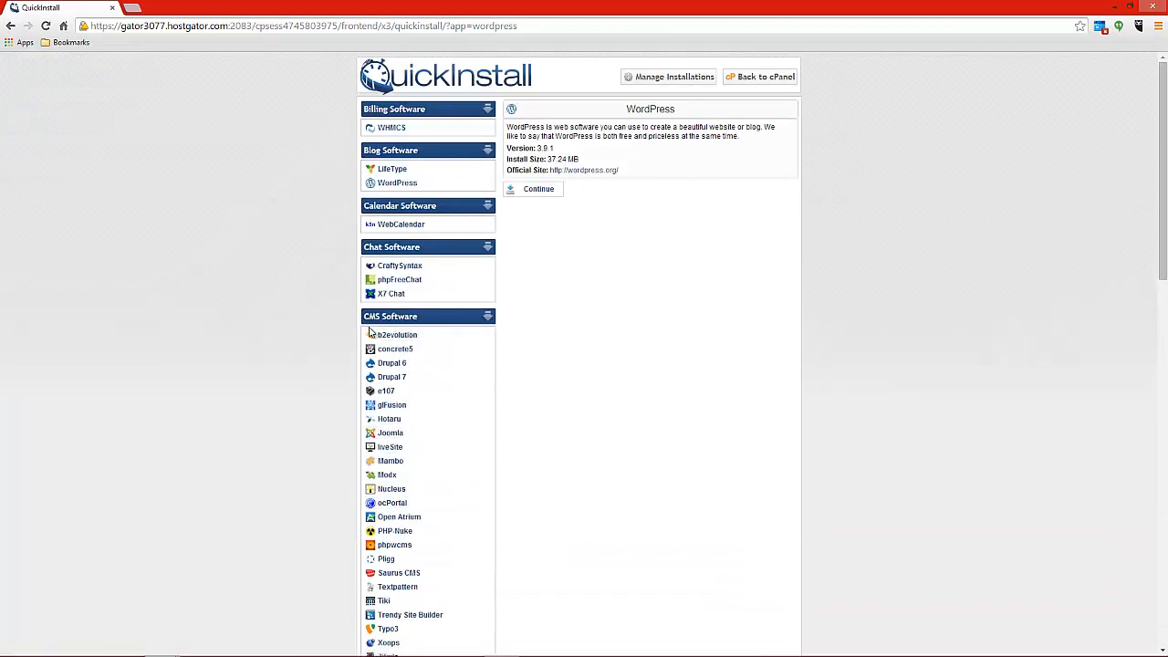
{"action": "scroll", "coordinate": [406, 331], "scroll_direction": "down", "scroll_amount": 2}
{"action": "scroll", "coordinate": [410, 466], "scroll_direction": "down", "scroll_amount": 1}
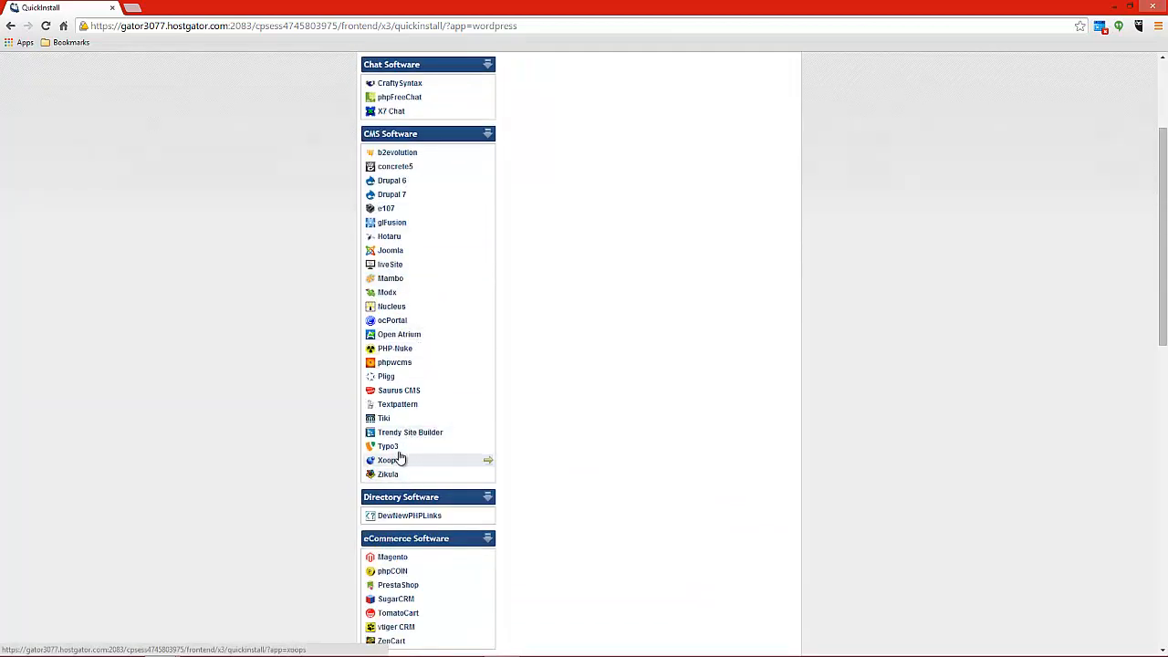
{"action": "scroll", "coordinate": [399, 457], "scroll_direction": "down", "scroll_amount": 4}
{"action": "scroll", "coordinate": [438, 484], "scroll_direction": "down", "scroll_amount": 5}
{"action": "scroll", "coordinate": [582, 462], "scroll_direction": "up", "scroll_amount": 8}
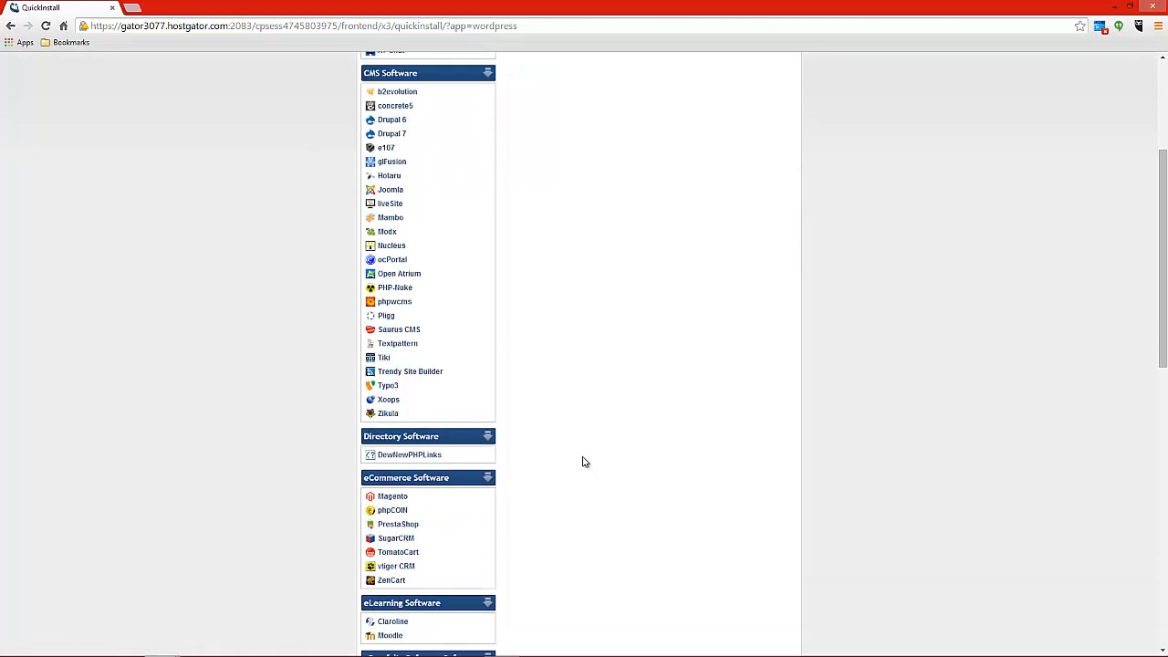
{"action": "scroll", "coordinate": [605, 454], "scroll_direction": "up", "scroll_amount": 4}
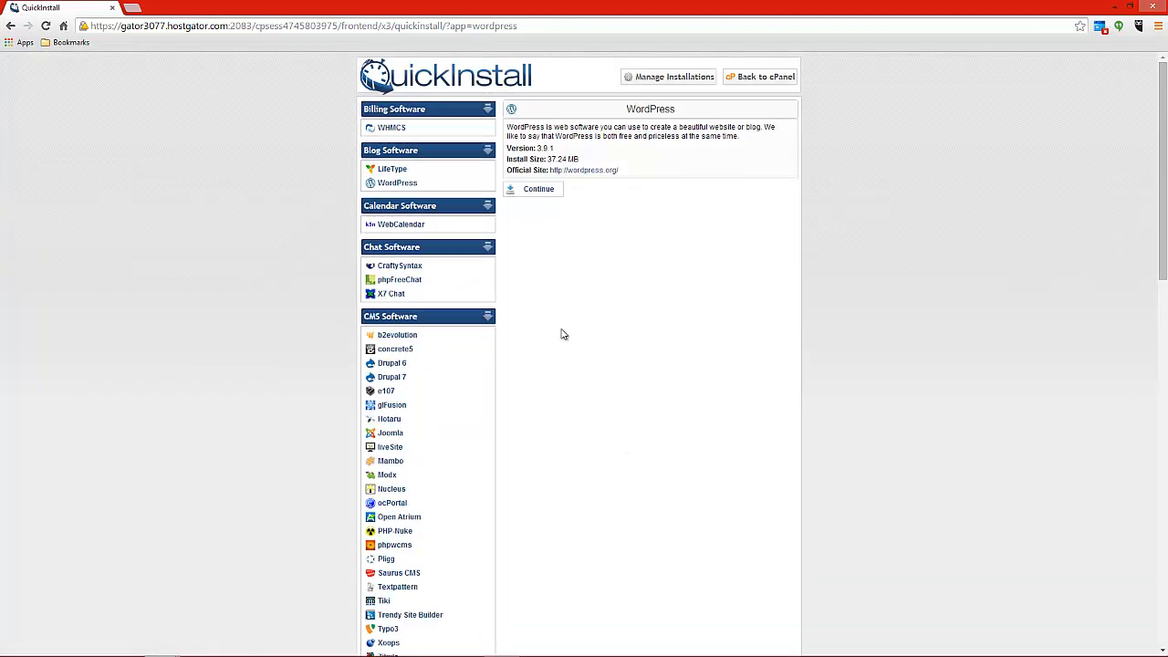
Continue to the install form and choose successwithalain.com as the domain, with an empty path
{"action": "left_click", "coordinate": [548, 190]}
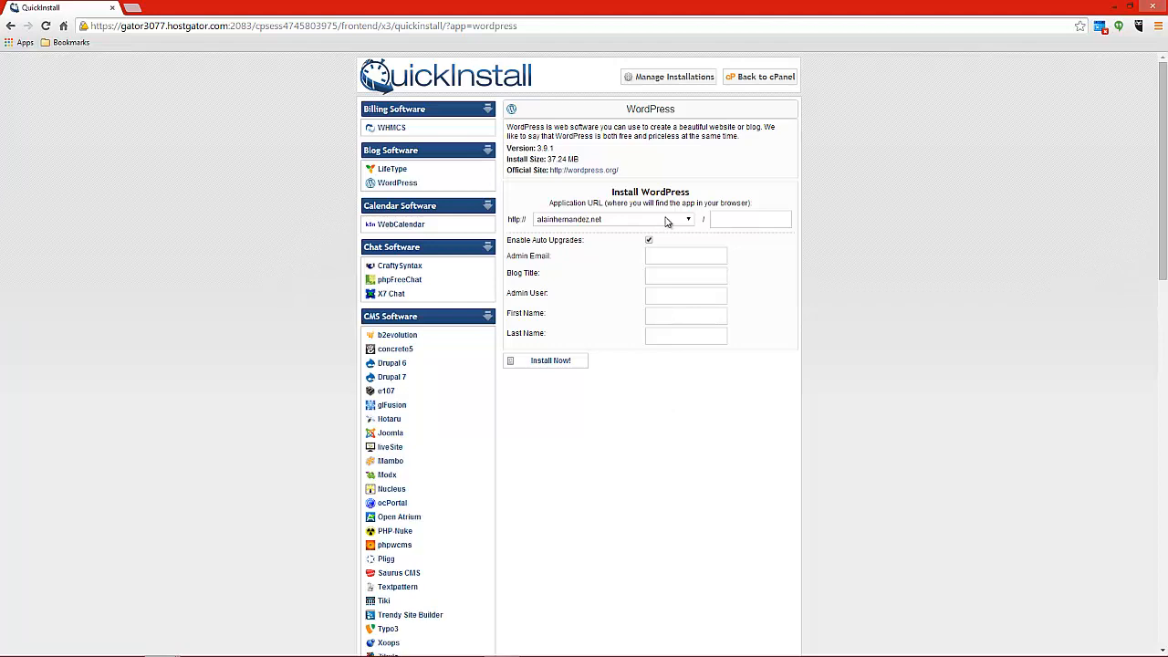
{"action": "left_click", "coordinate": [667, 221]}
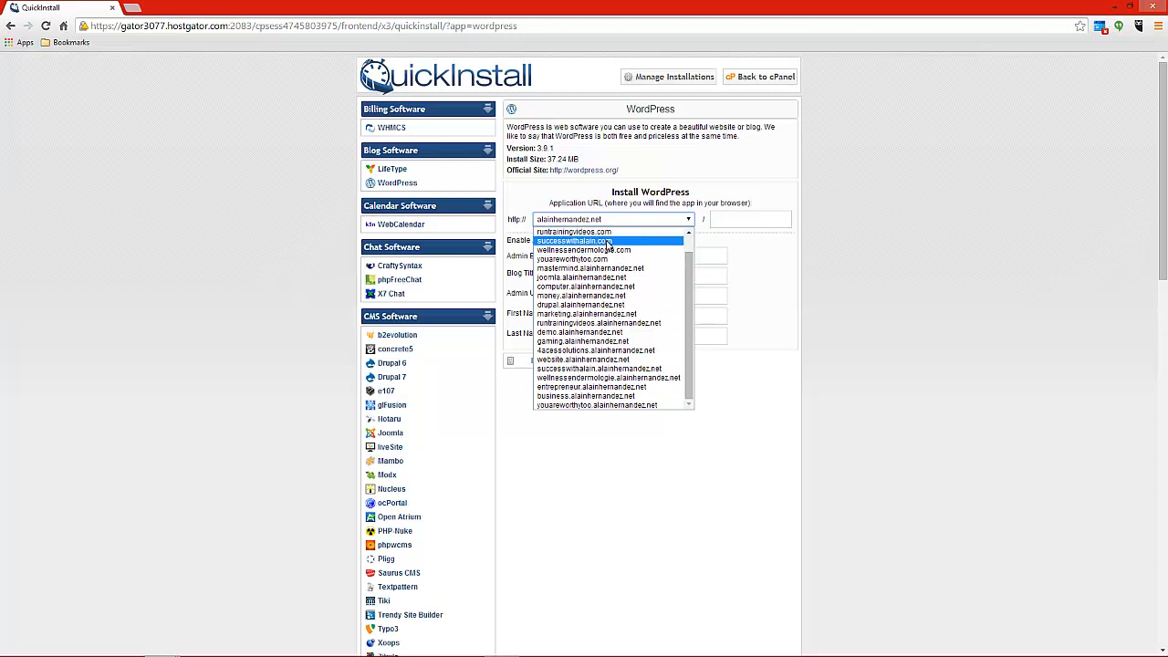
{"action": "left_click", "coordinate": [607, 243]}
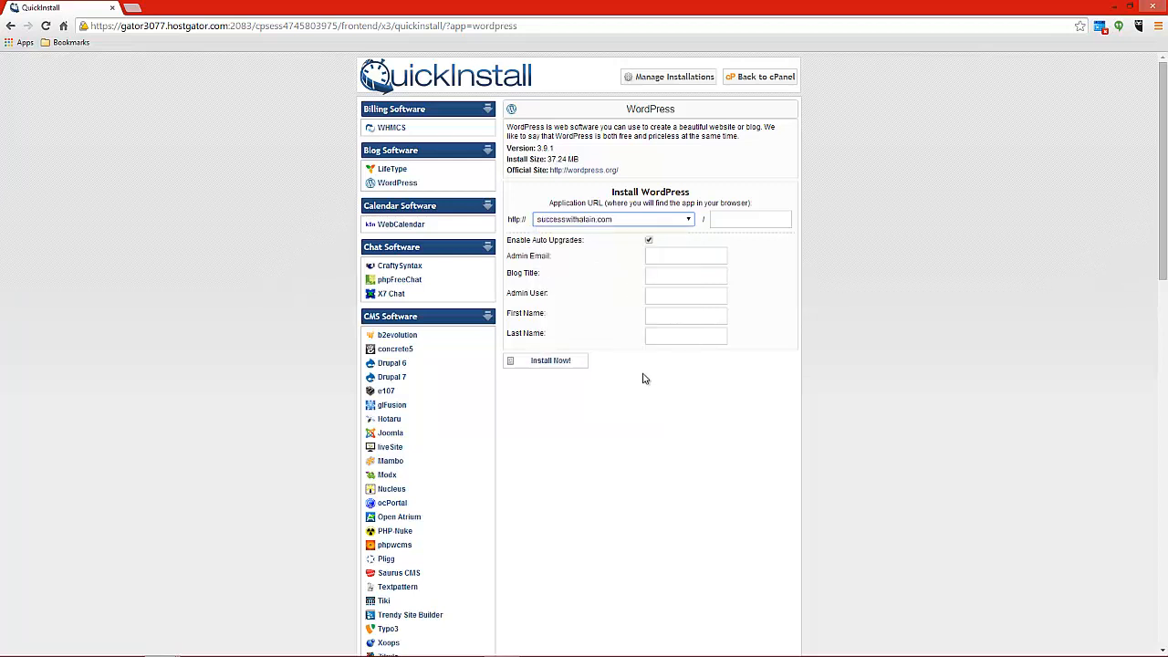
{"action": "left_click", "coordinate": [747, 220]}
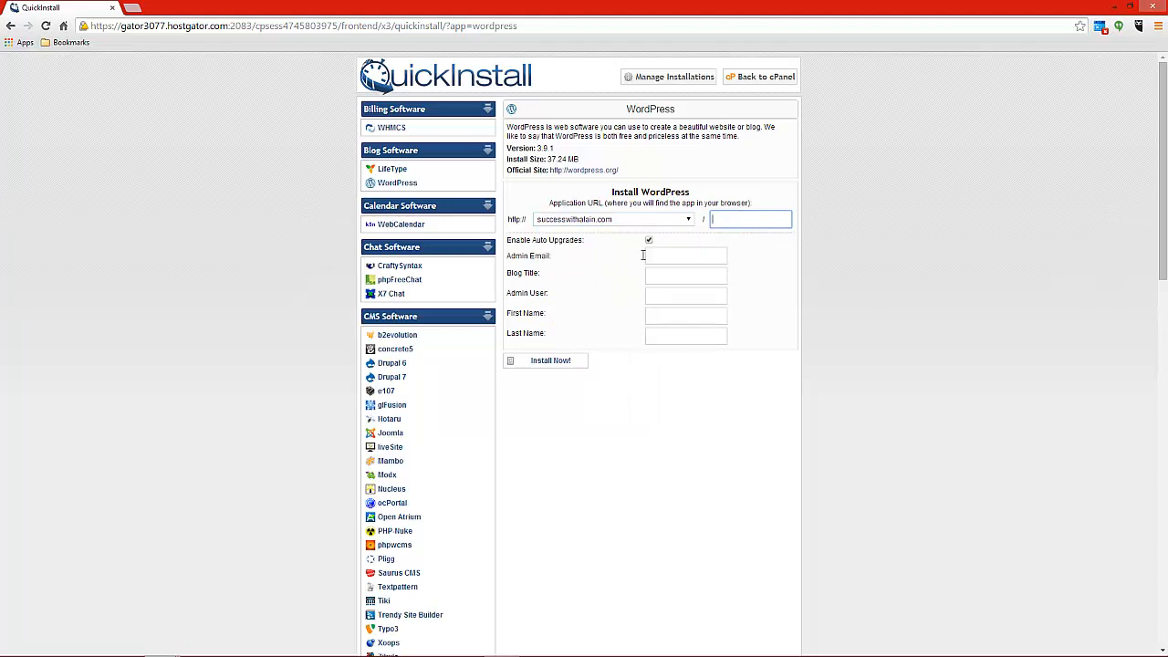
{"action": "left_click_drag", "start_coordinate": [506, 240], "coordinate": [585, 237]}
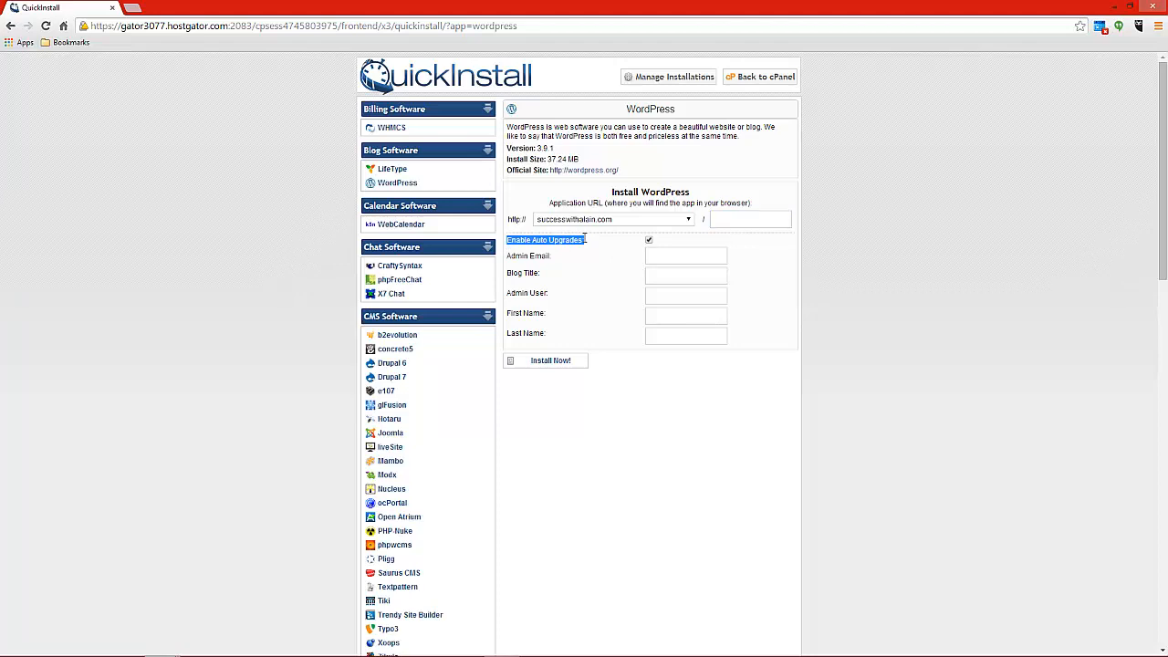
Autofill the admin e-mail and names, title the blog 'Demo Site', paste the admin username, and install
{"action": "left_click", "coordinate": [684, 255]}
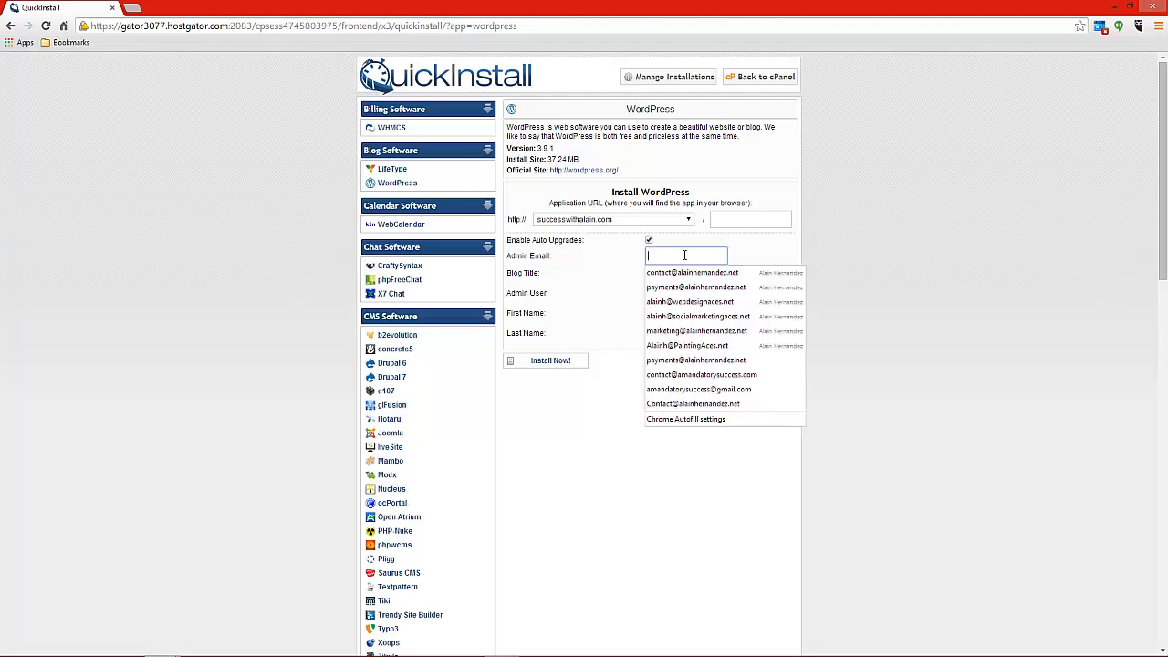
{"action": "left_click", "coordinate": [675, 269]}
{"action": "left_click", "coordinate": [676, 273]}
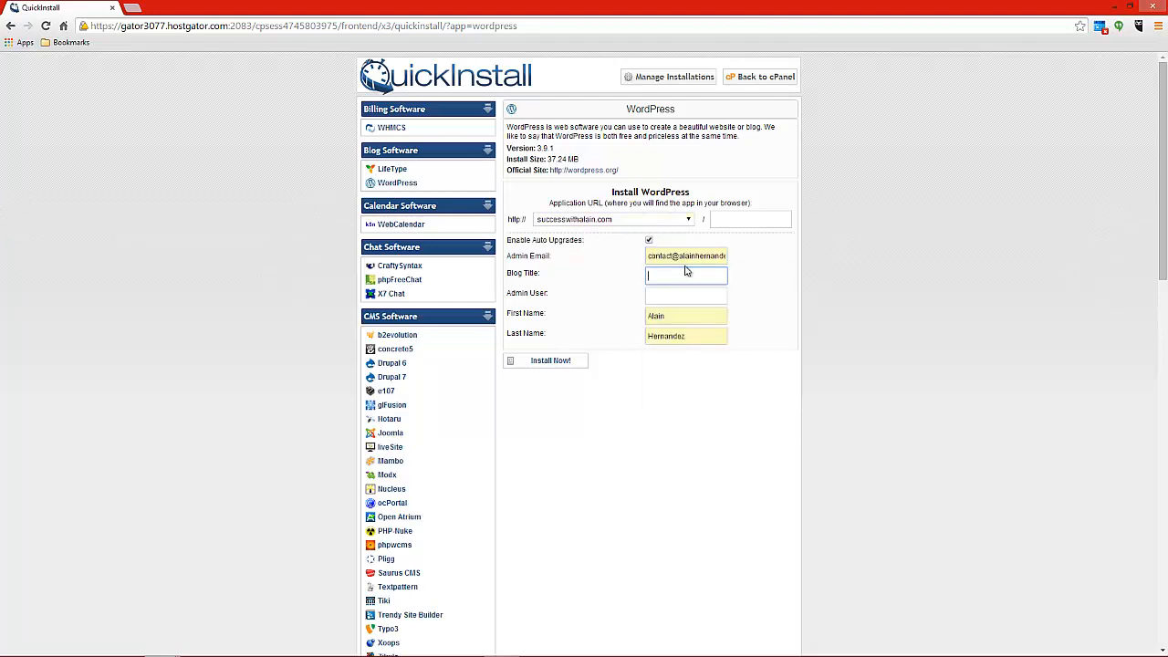
{"action": "type", "text": "Demo Site"}
{"action": "left_click", "coordinate": [685, 297]}
{"action": "type", "text": "AlainHernandez"}
{"action": "left_click_drag", "start_coordinate": [510, 294], "coordinate": [561, 297]}
{"action": "left_click_drag", "start_coordinate": [717, 298], "coordinate": [641, 302]}
{"action": "left_click", "coordinate": [569, 362]}
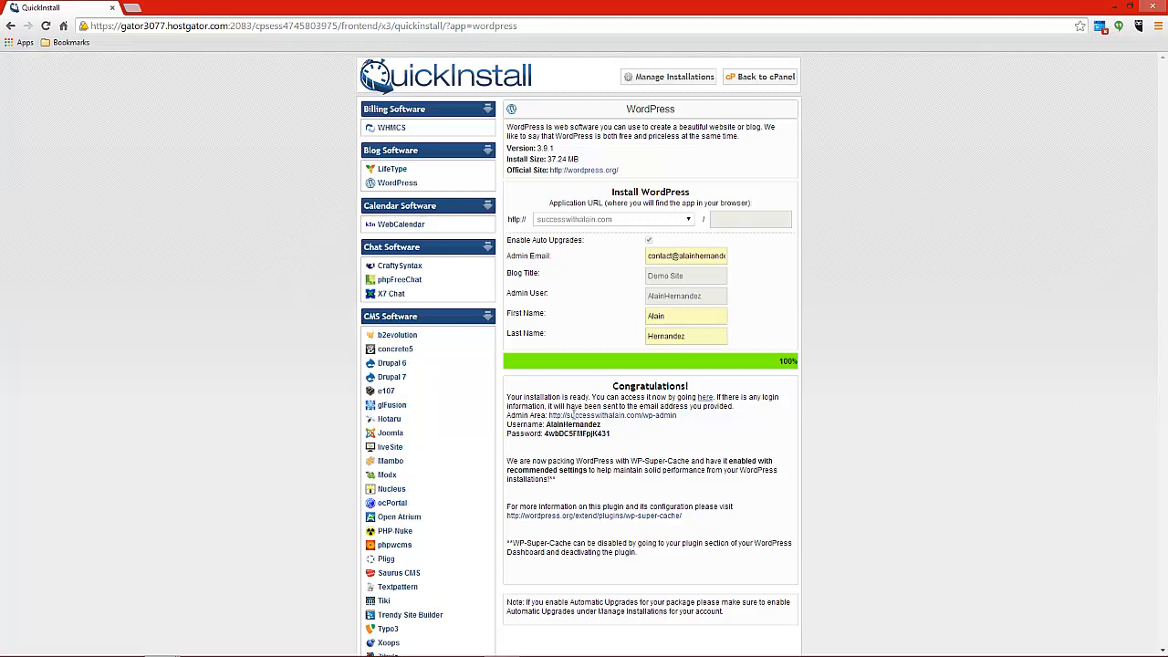
Review the completed install's admin login username and password in the Congratulations panel
{"action": "left_click_drag", "start_coordinate": [612, 386], "coordinate": [691, 387]}
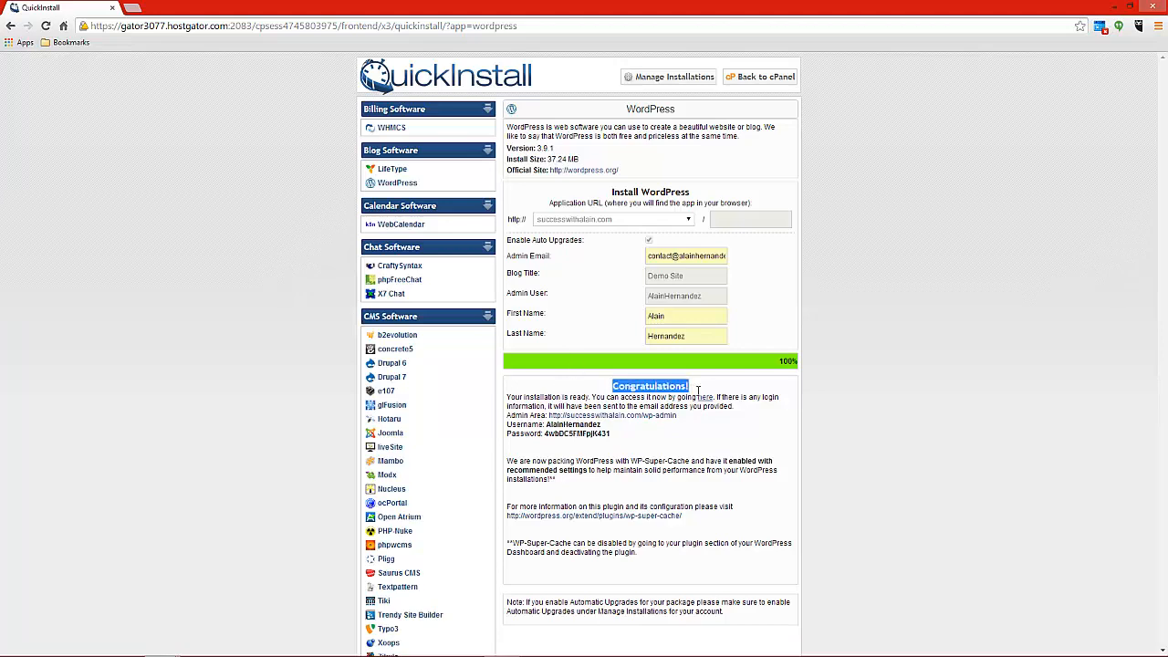
{"action": "scroll", "coordinate": [585, 436], "scroll_direction": "down", "scroll_amount": 1}
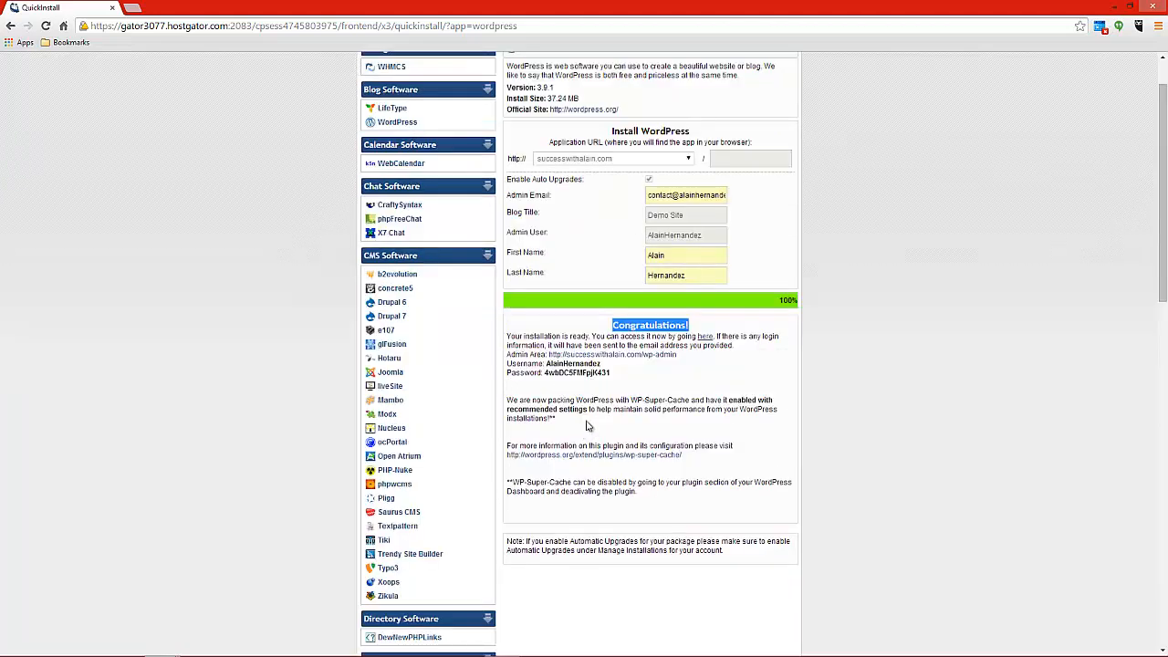
{"action": "left_click_drag", "start_coordinate": [612, 373], "coordinate": [545, 373]}
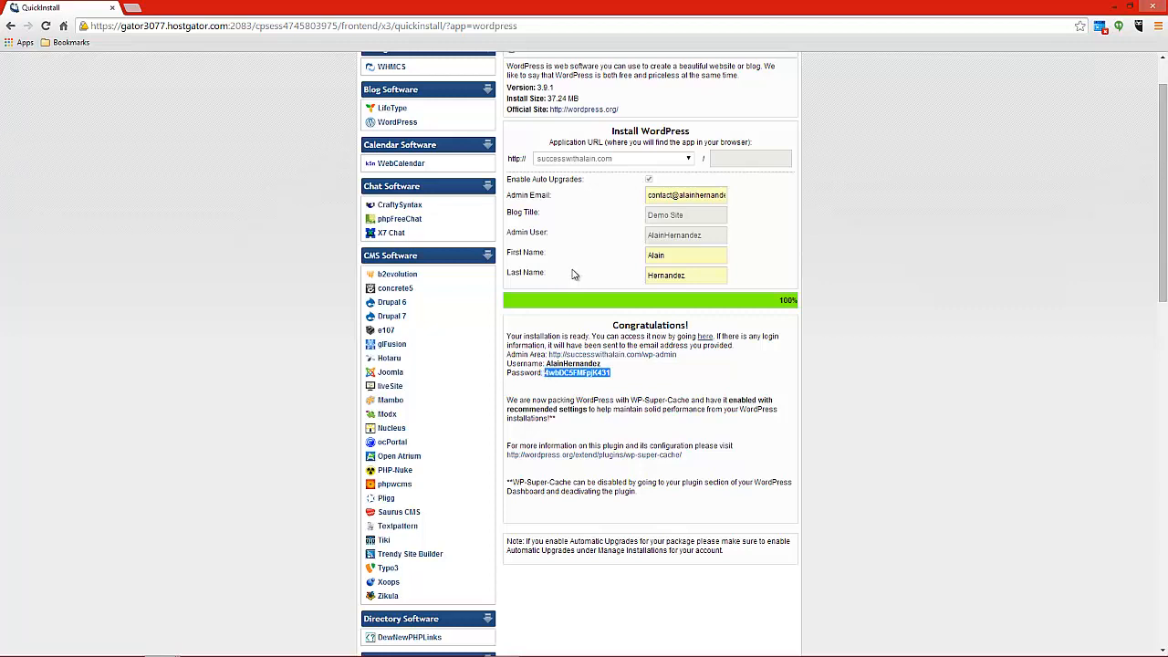
Copy the generated admin password from the Congratulations panel
{"action": "left_click", "coordinate": [613, 378]}
{"action": "left_click_drag", "start_coordinate": [611, 374], "coordinate": [544, 373]}
{"action": "right_click", "coordinate": [550, 371]}
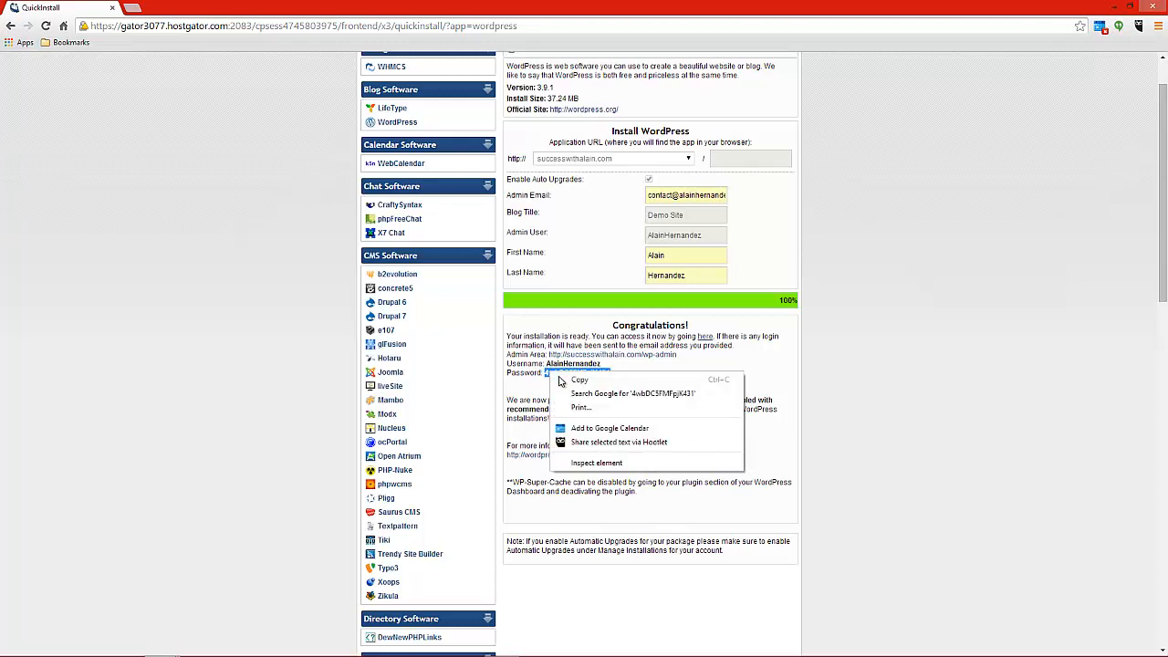
{"action": "left_click", "coordinate": [568, 382]}
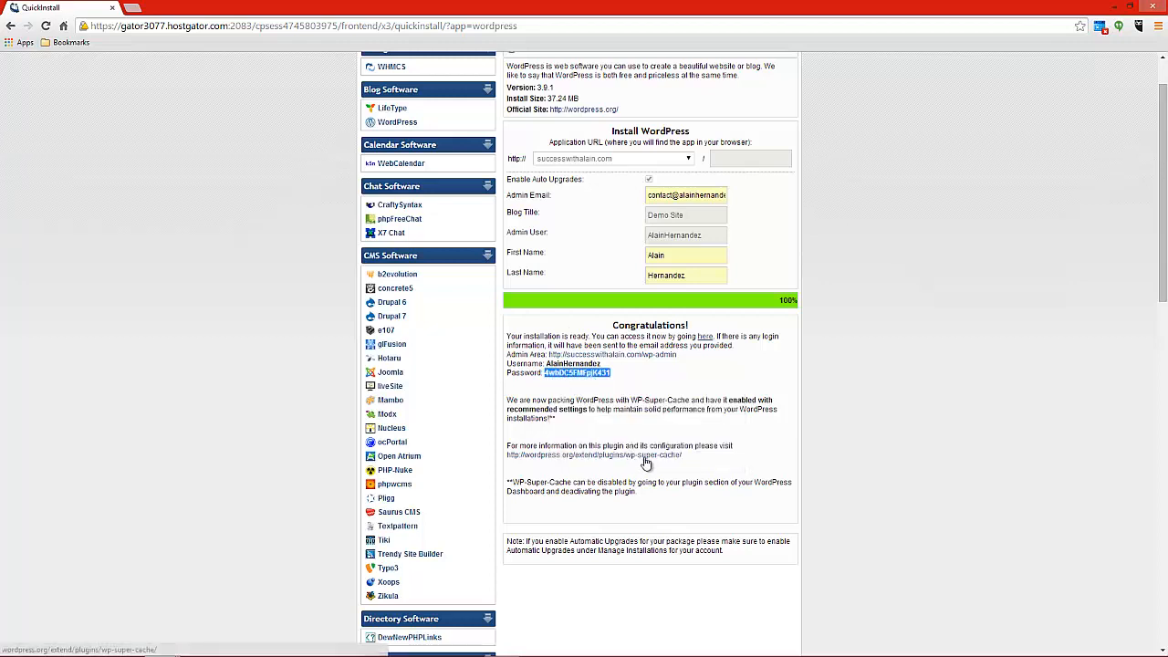
{"action": "left_click_drag", "start_coordinate": [684, 356], "coordinate": [548, 355]}
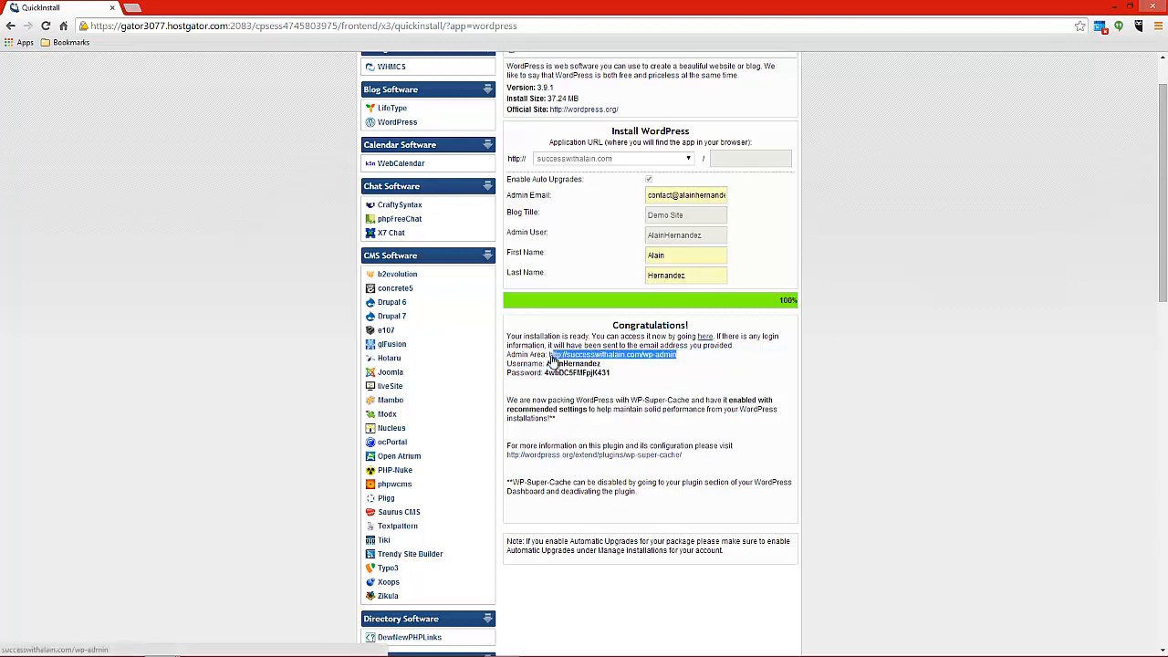
Open the admin area login, fill in username and password, and tick Remember Me
{"action": "left_click", "coordinate": [671, 357]}
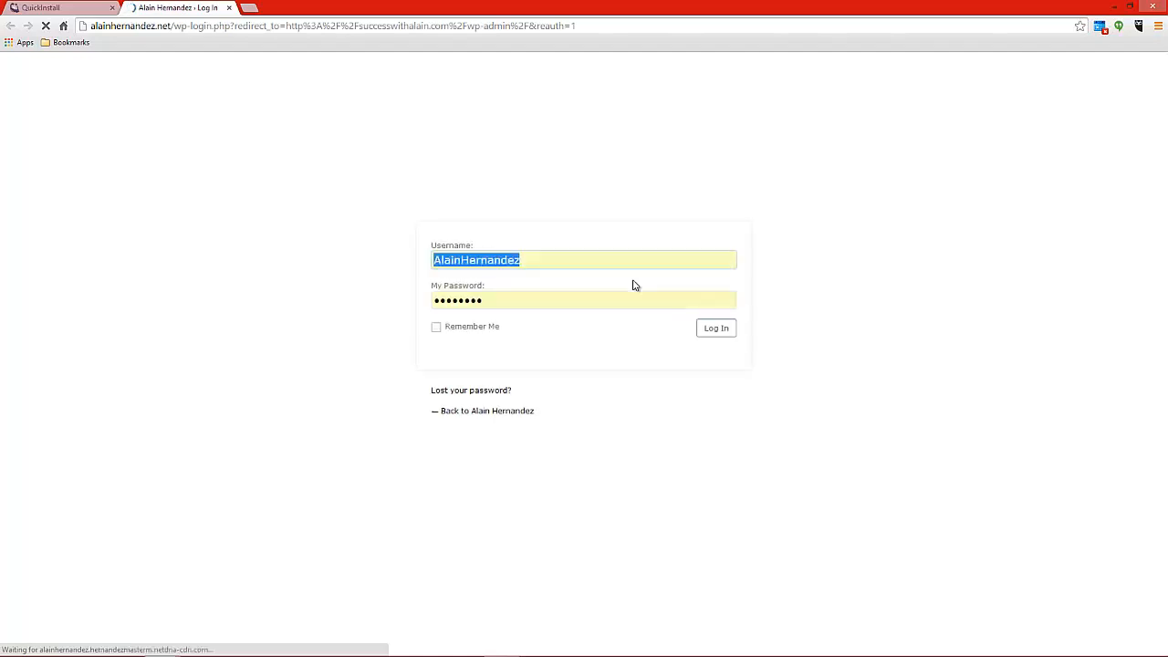
{"action": "left_click", "coordinate": [584, 262]}
{"action": "left_click", "coordinate": [534, 302]}
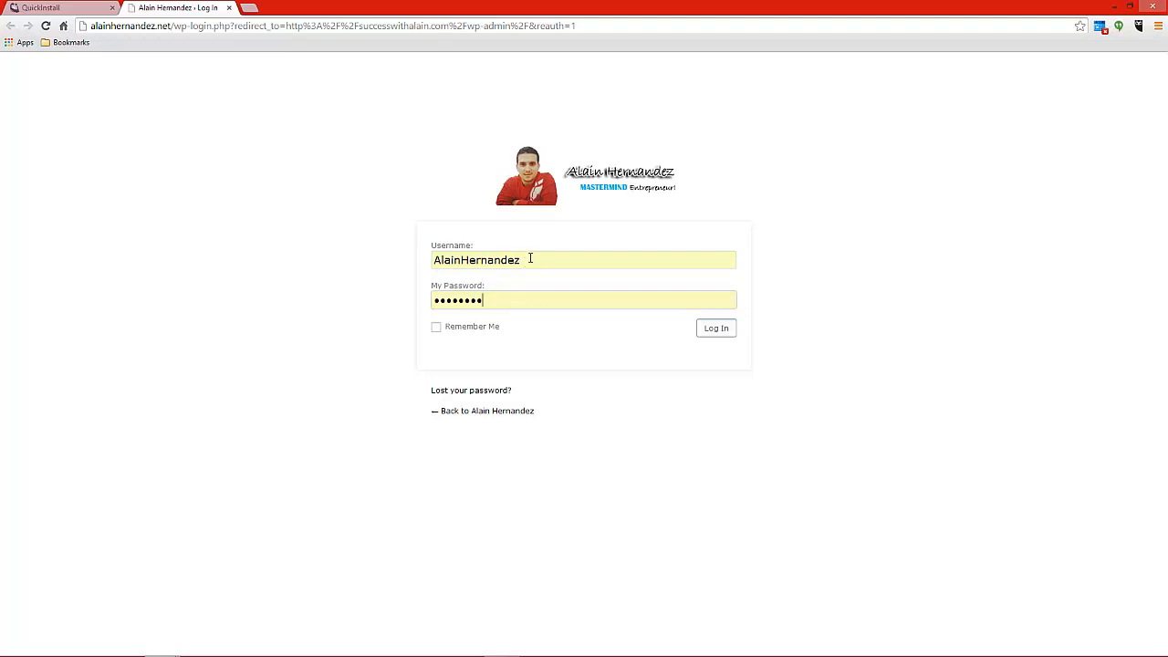
{"action": "left_click", "coordinate": [529, 260]}
{"action": "left_click", "coordinate": [521, 301]}
{"action": "left_click", "coordinate": [489, 328]}
{"action": "left_click", "coordinate": [260, 27]}
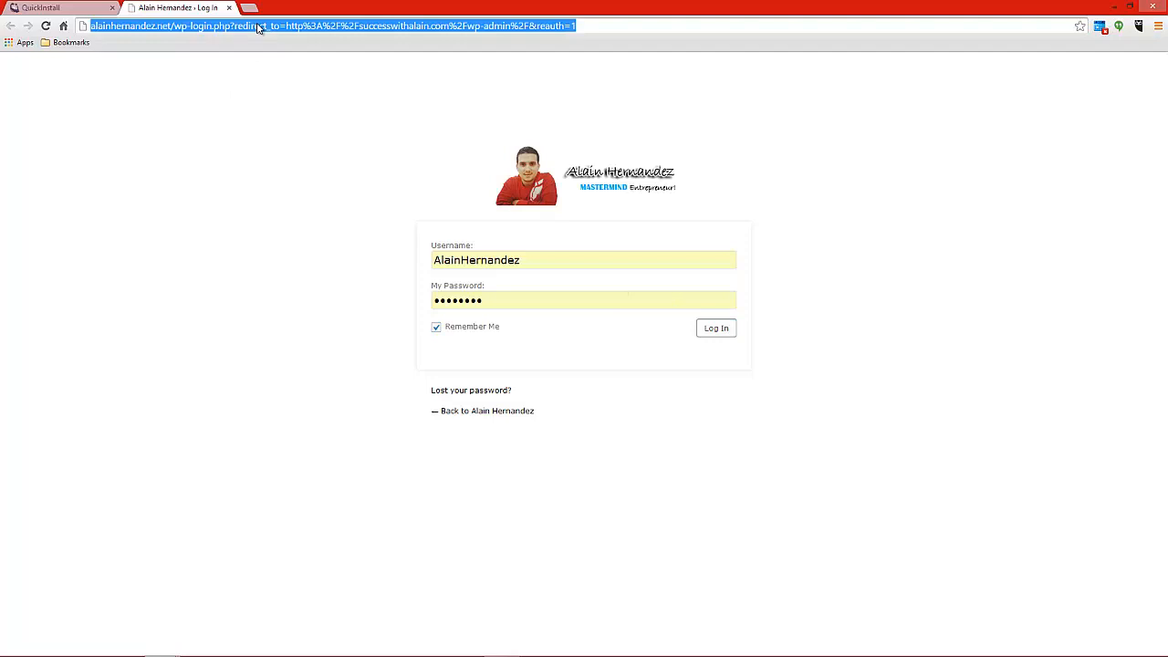
Load test.alainhernandez.net, switch it to the demo subdomain, and open its /wp-admin login page
{"action": "type", "text": "test"}
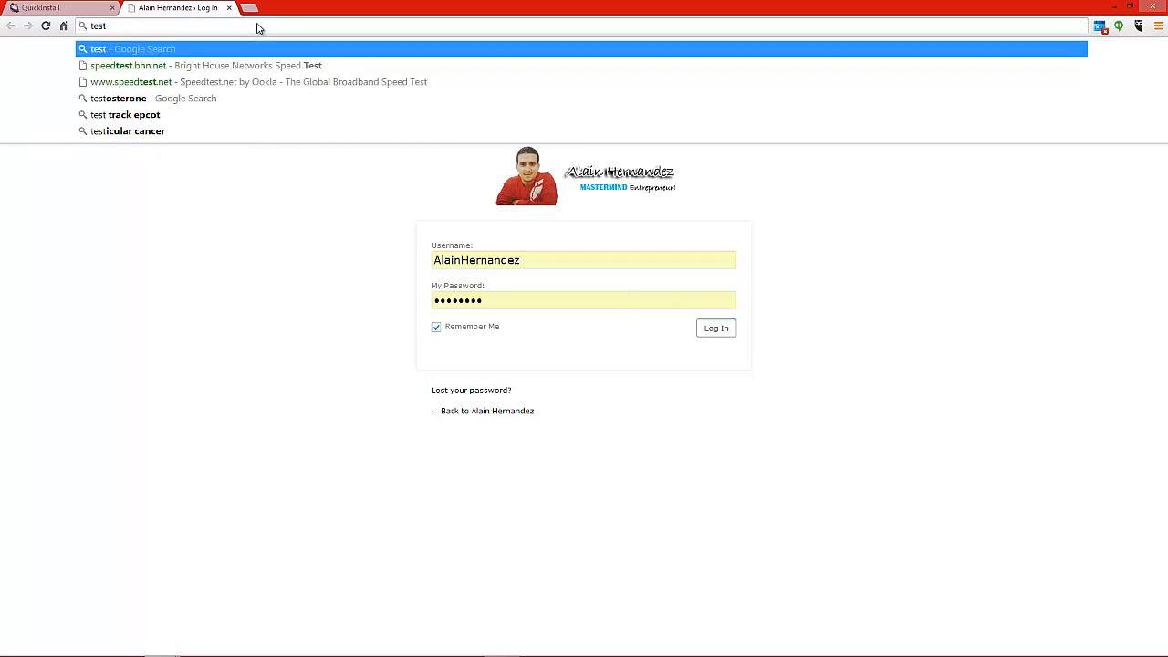
{"action": "type", "text": ".alainhe"}
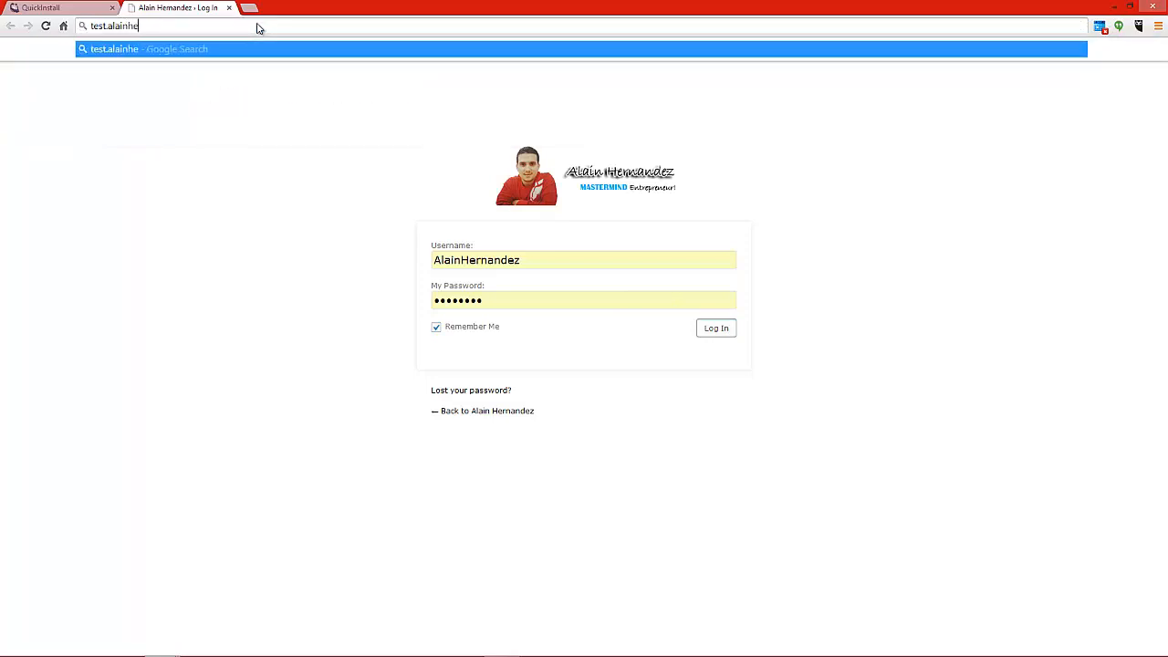
{"action": "type", "text": "rnandez.net"}
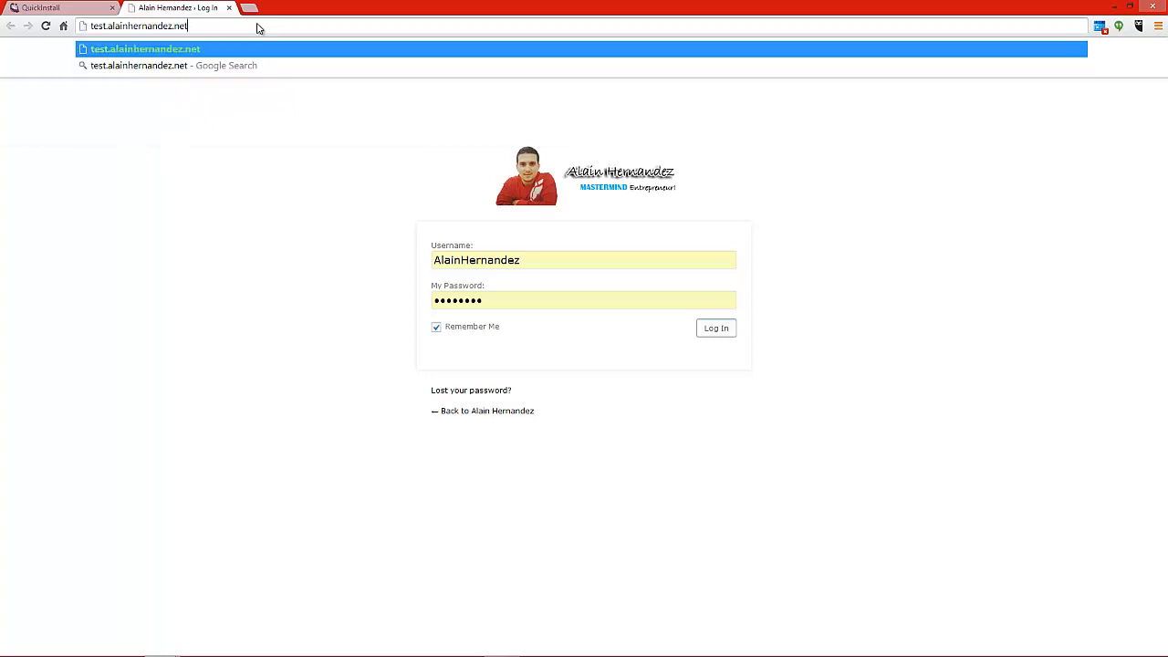
{"action": "key", "text": "Return"}
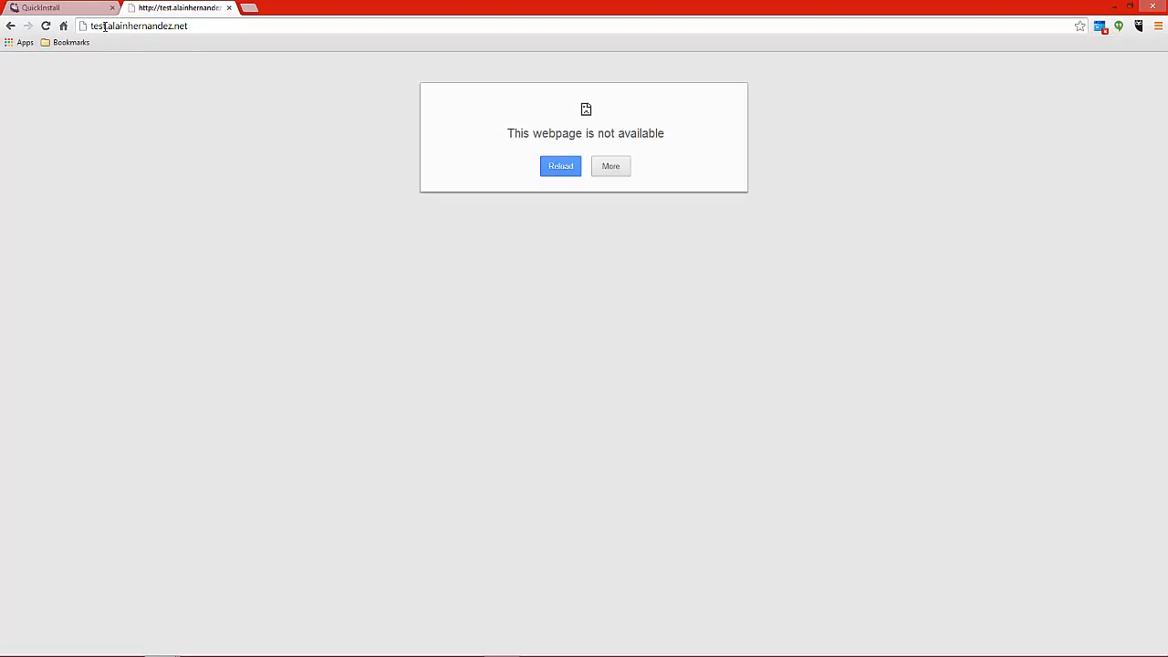
{"action": "left_click_drag", "start_coordinate": [106, 26], "coordinate": [83, 18]}
{"action": "type", "text": "demo"}
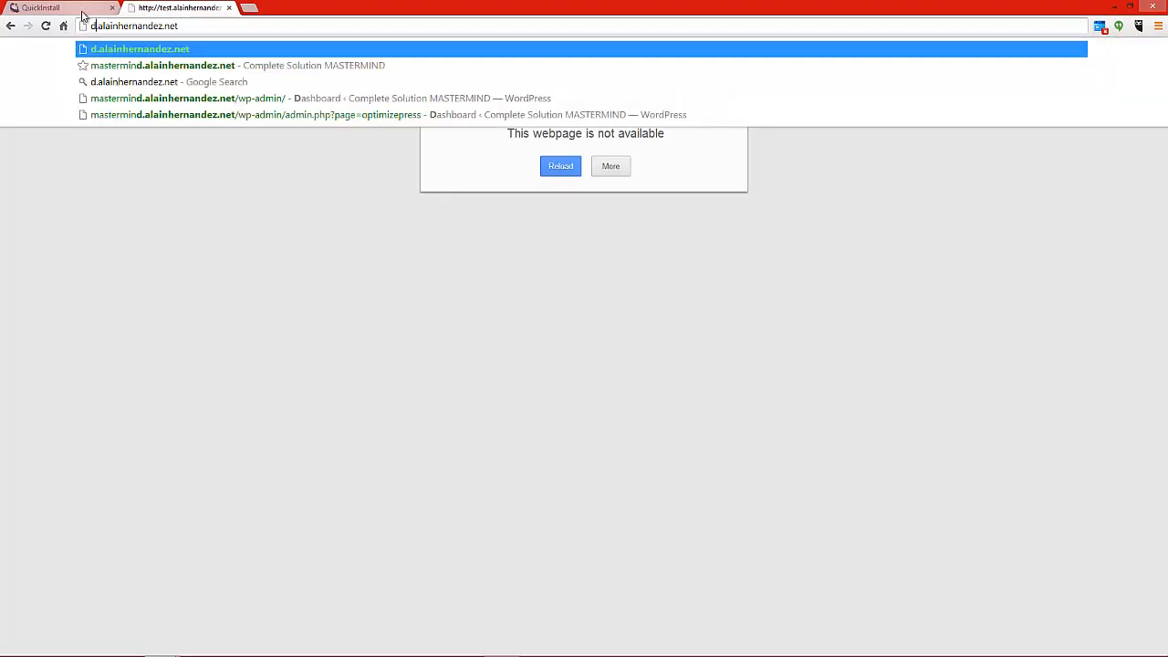
{"action": "key", "text": "Return"}
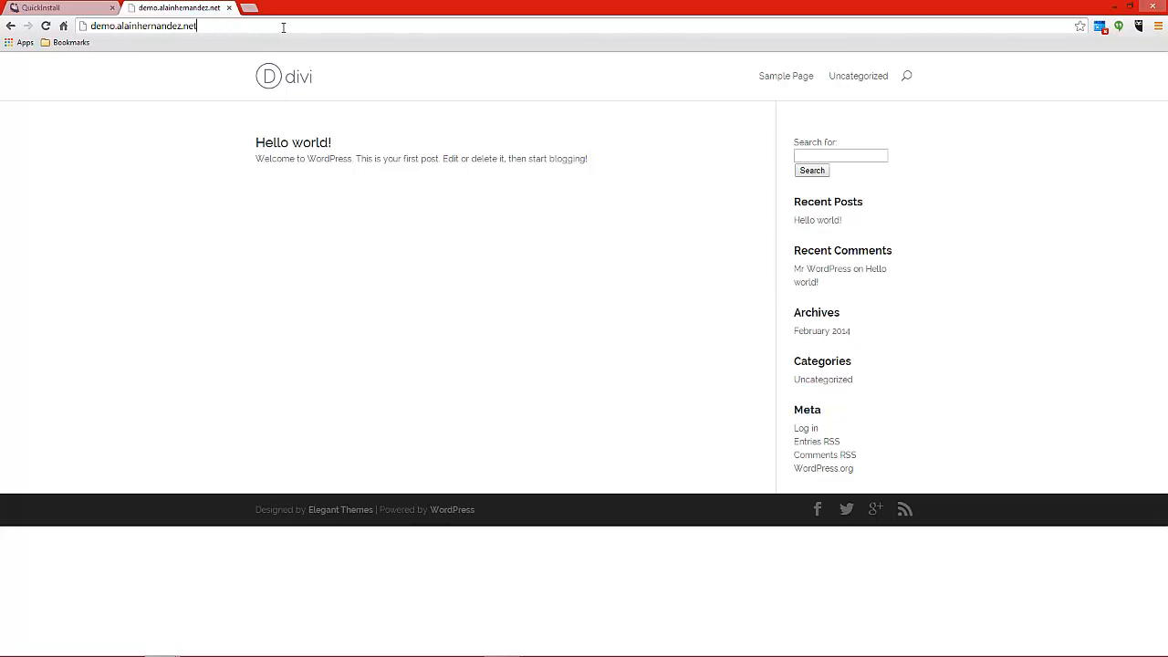
{"action": "type", "text": "/"}
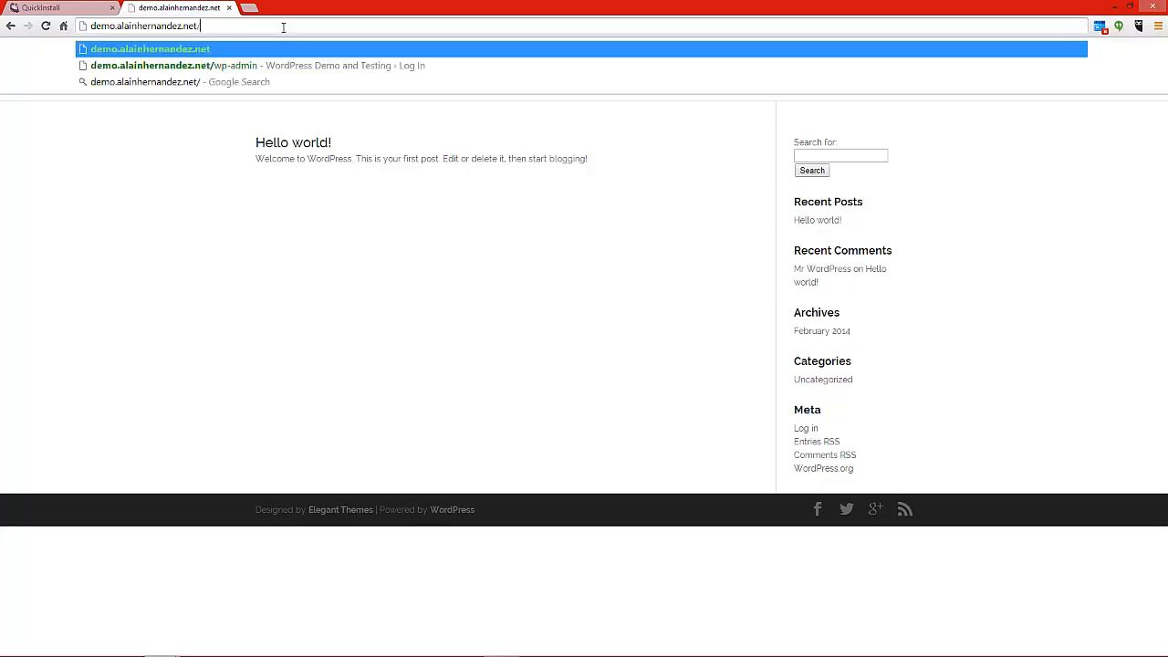
{"action": "type", "text": "wp-admin"}
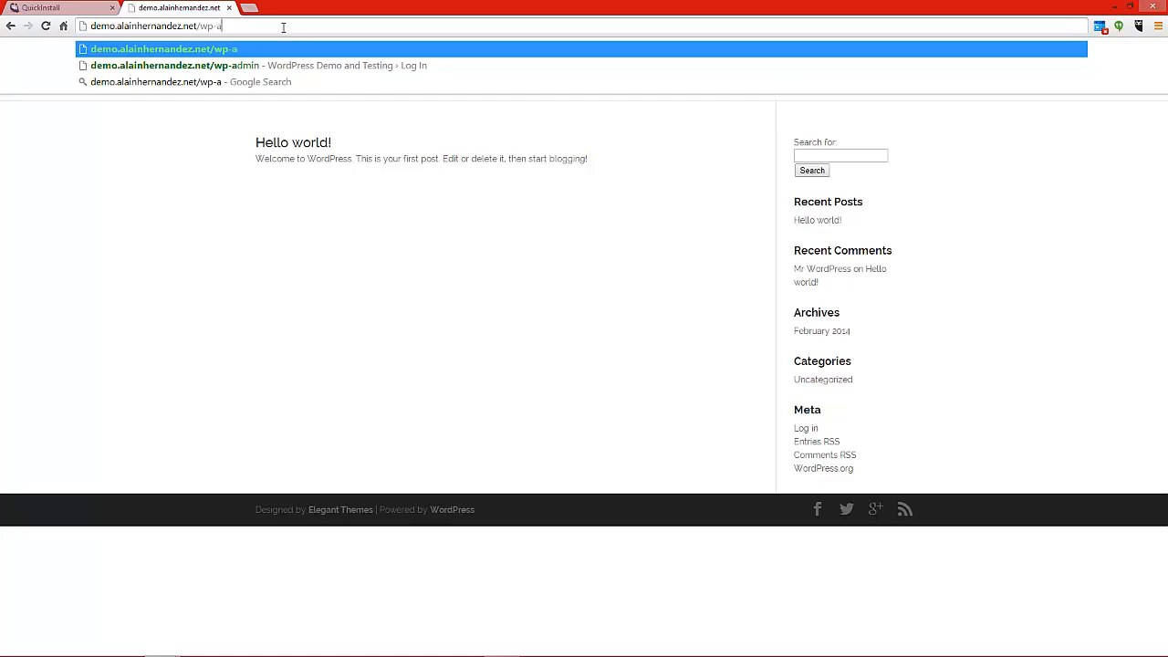
{"action": "key", "text": "Return"}
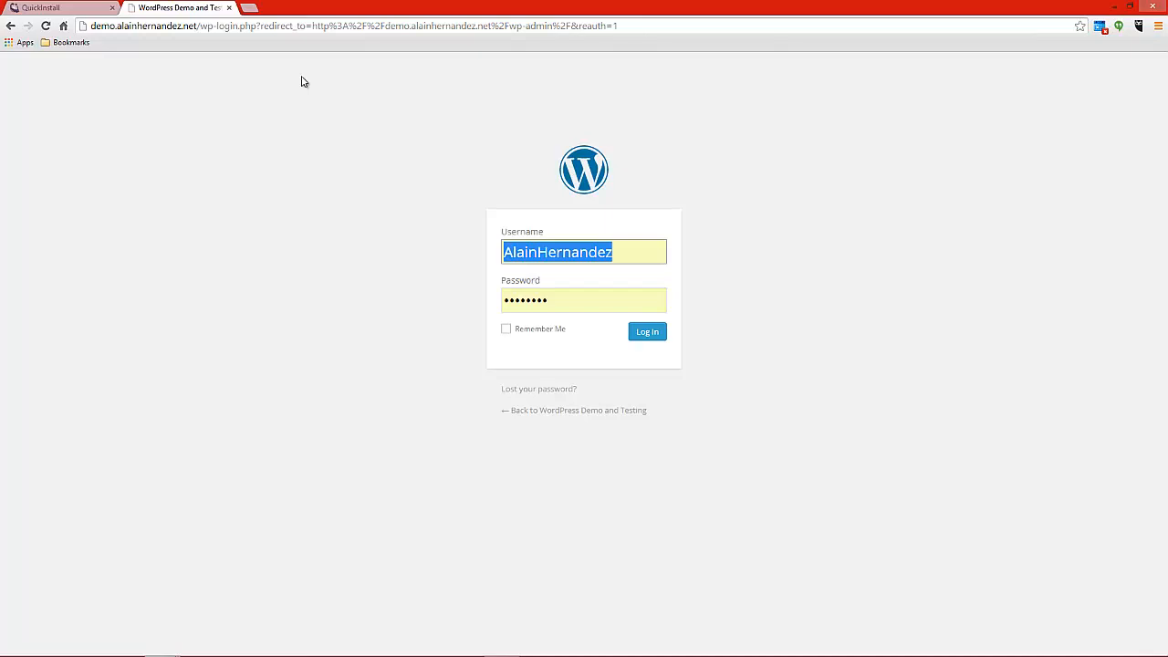
Log in with the prefilled admin username and password, with Remember Me ticked
{"action": "left_click", "coordinate": [577, 254]}
{"action": "left_click_drag", "start_coordinate": [617, 250], "coordinate": [496, 253]}
{"action": "left_click_drag", "start_coordinate": [571, 294], "coordinate": [495, 295]}
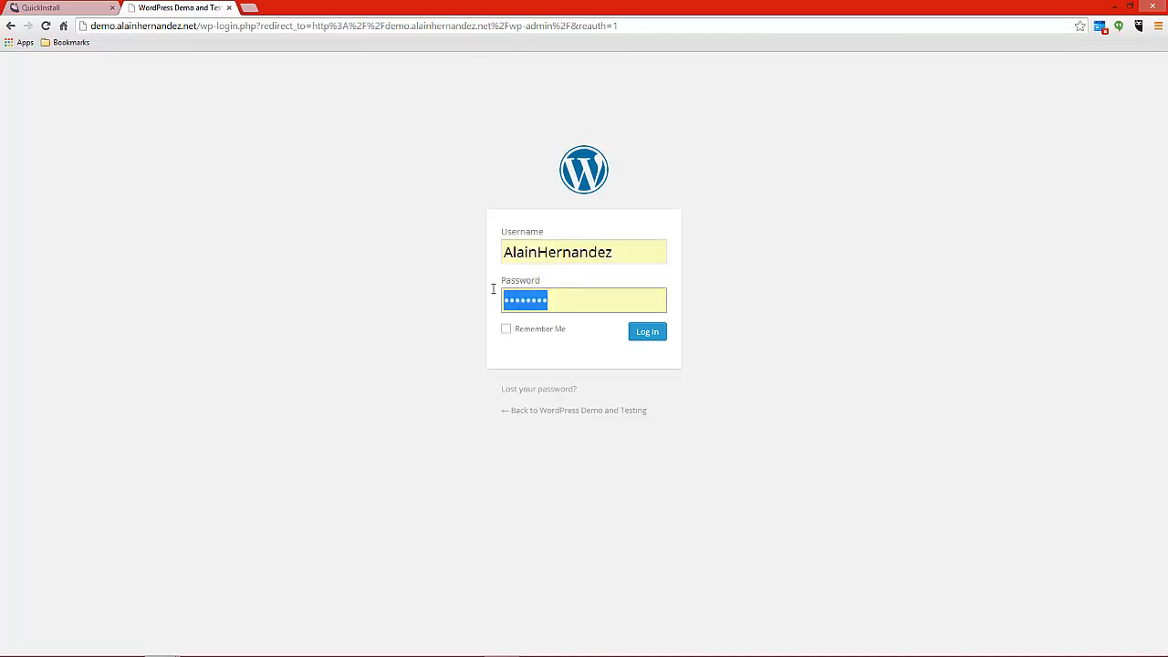
{"action": "left_click", "coordinate": [551, 330]}
{"action": "left_click", "coordinate": [644, 339]}
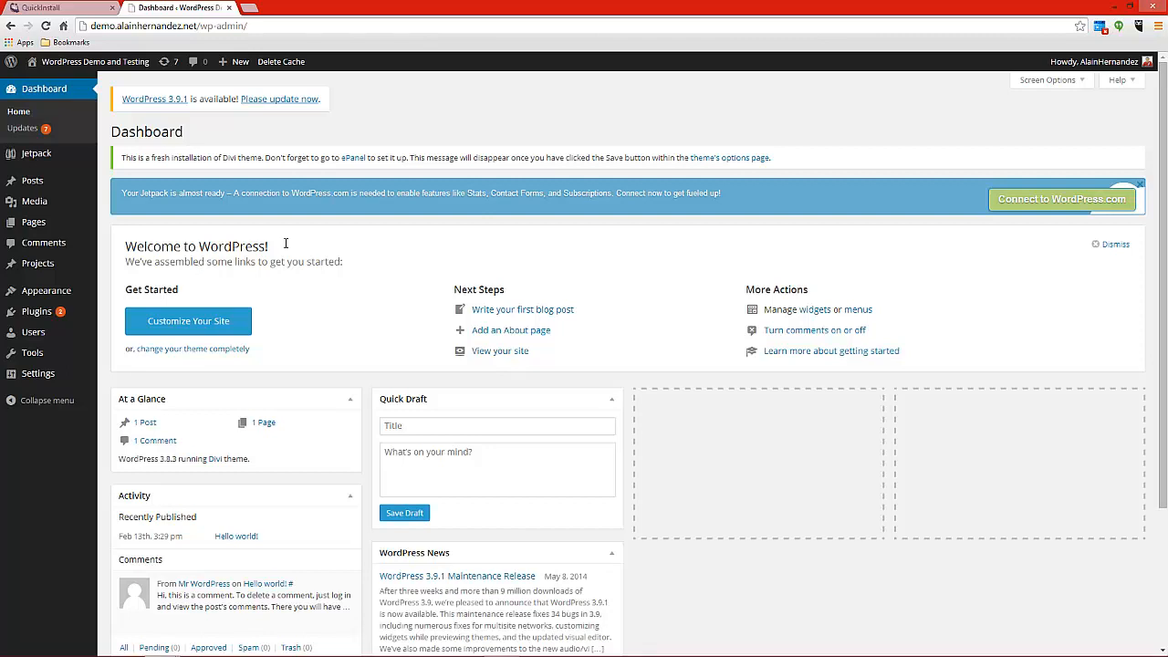
{"action": "mouse_move", "coordinate": [1105, 62]}
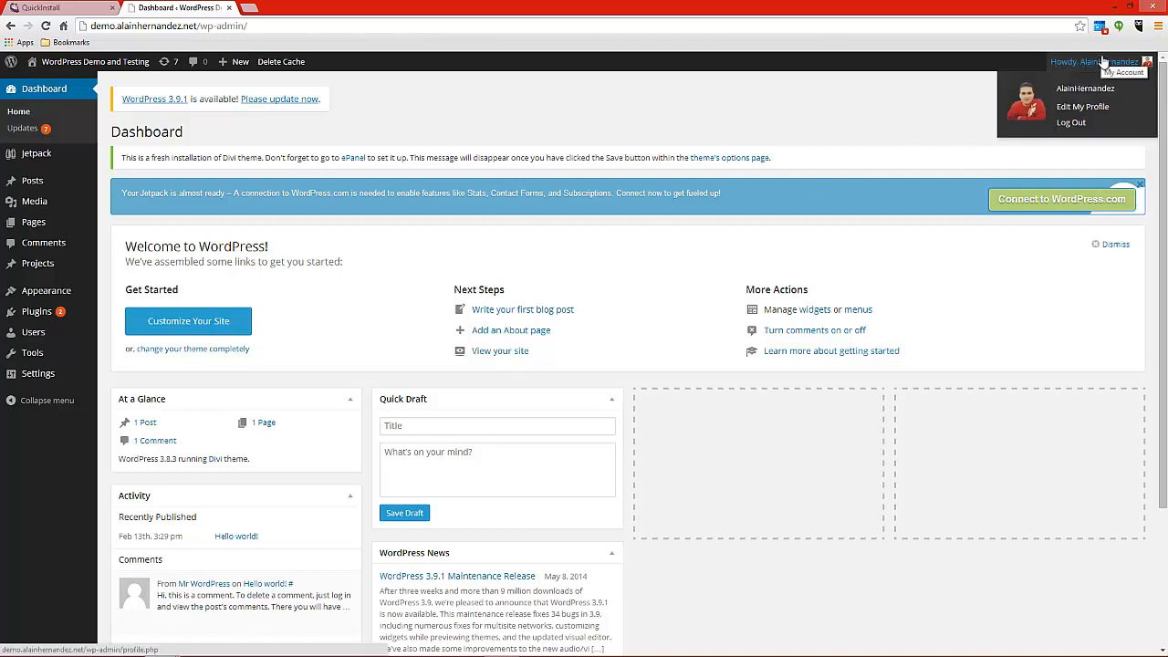
{"action": "left_click", "coordinate": [1072, 111]}
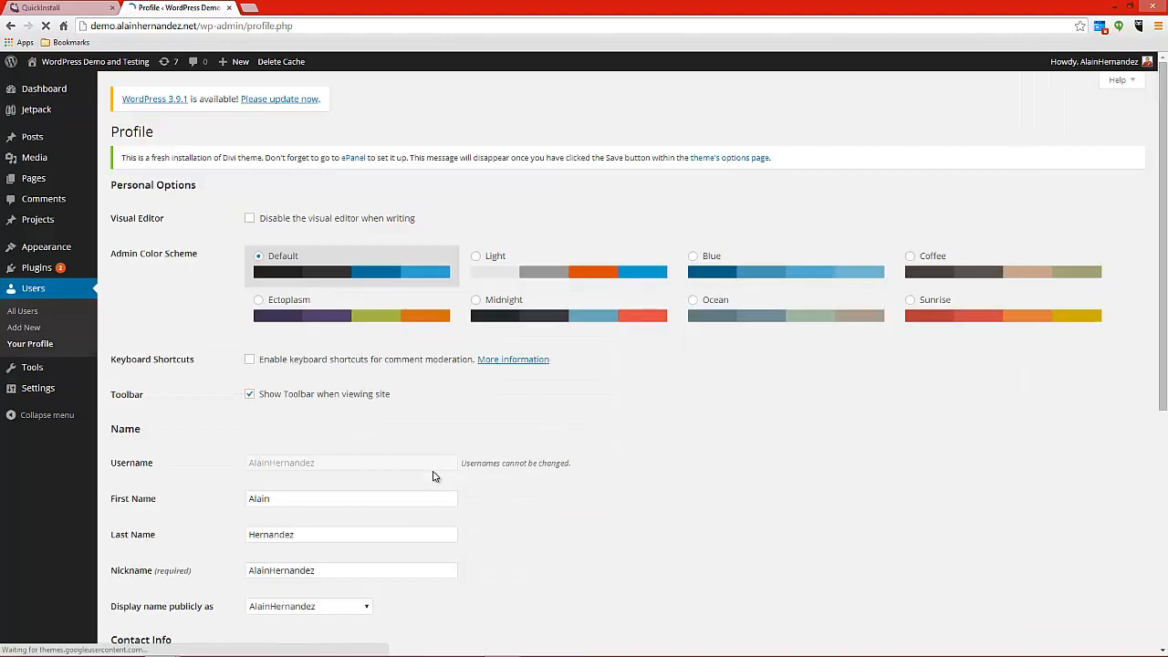
{"action": "scroll", "coordinate": [402, 429], "scroll_direction": "down", "scroll_amount": 3}
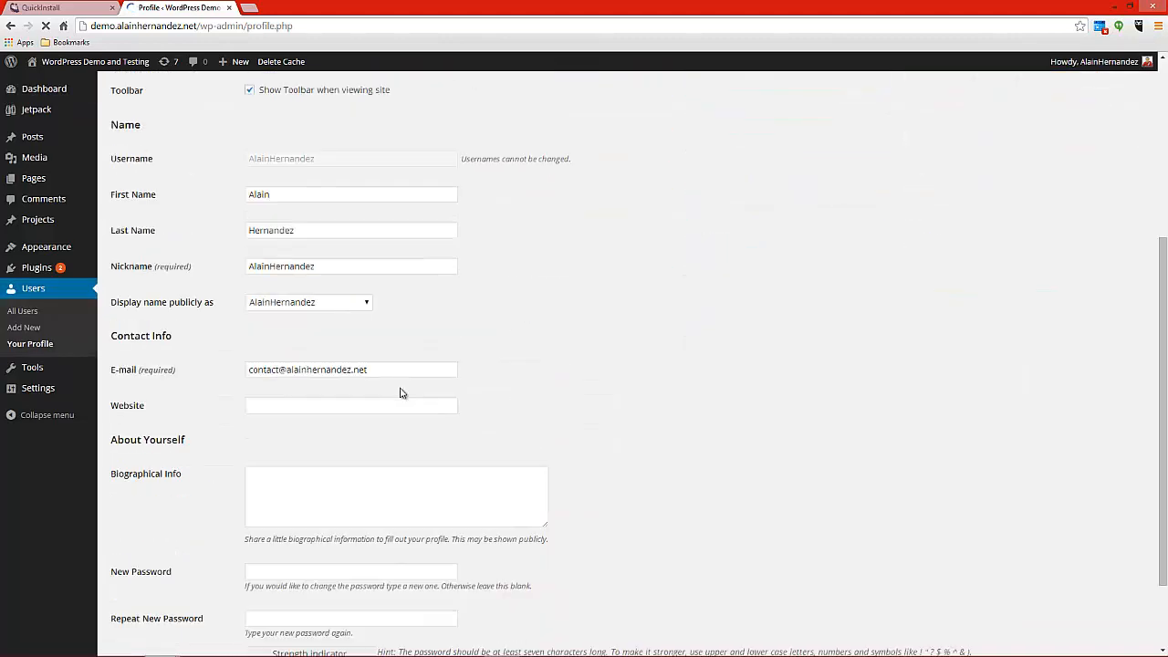
{"action": "scroll", "coordinate": [356, 283], "scroll_direction": "up", "scroll_amount": 2}
{"action": "scroll", "coordinate": [352, 294], "scroll_direction": "down", "scroll_amount": 2}
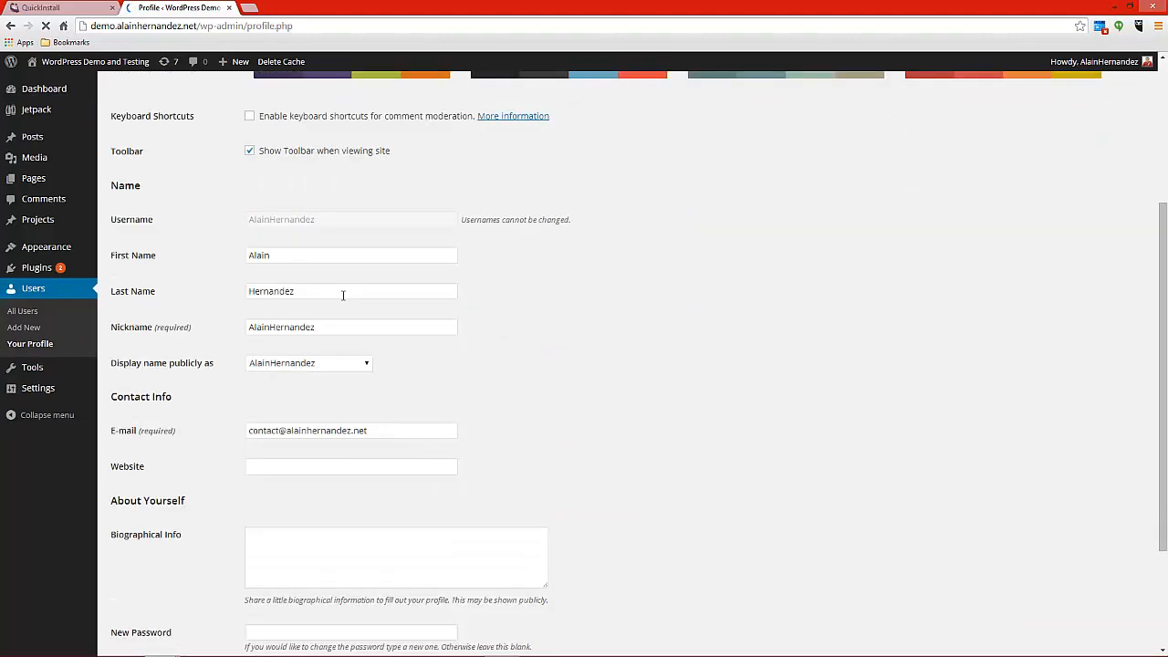
{"action": "scroll", "coordinate": [337, 335], "scroll_direction": "down", "scroll_amount": 1}
{"action": "scroll", "coordinate": [243, 287], "scroll_direction": "up", "scroll_amount": 1}
{"action": "left_click_drag", "start_coordinate": [363, 268], "coordinate": [230, 271]}
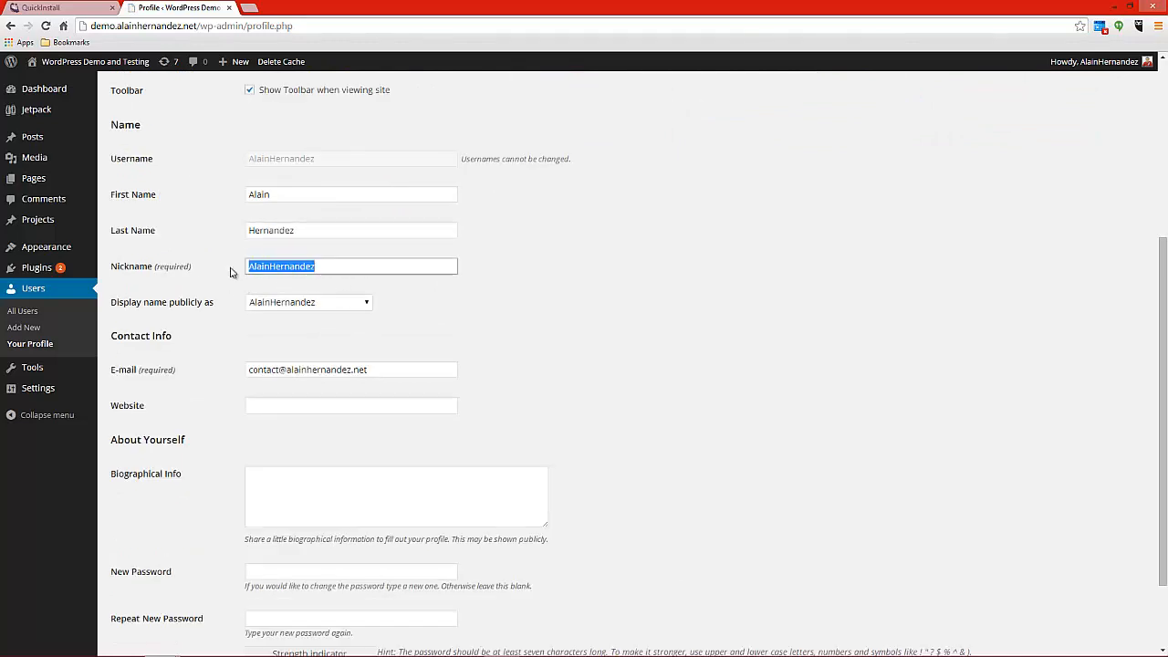
{"action": "left_click", "coordinate": [321, 230]}
{"action": "left_click", "coordinate": [306, 199]}
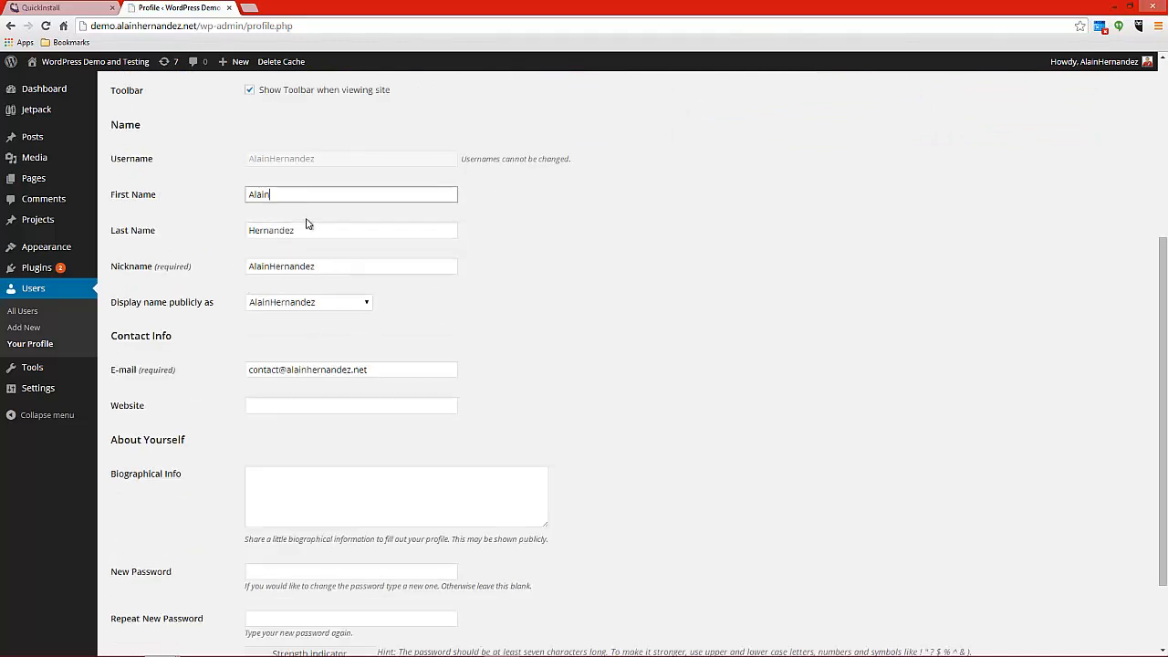
{"action": "left_click", "coordinate": [334, 304]}
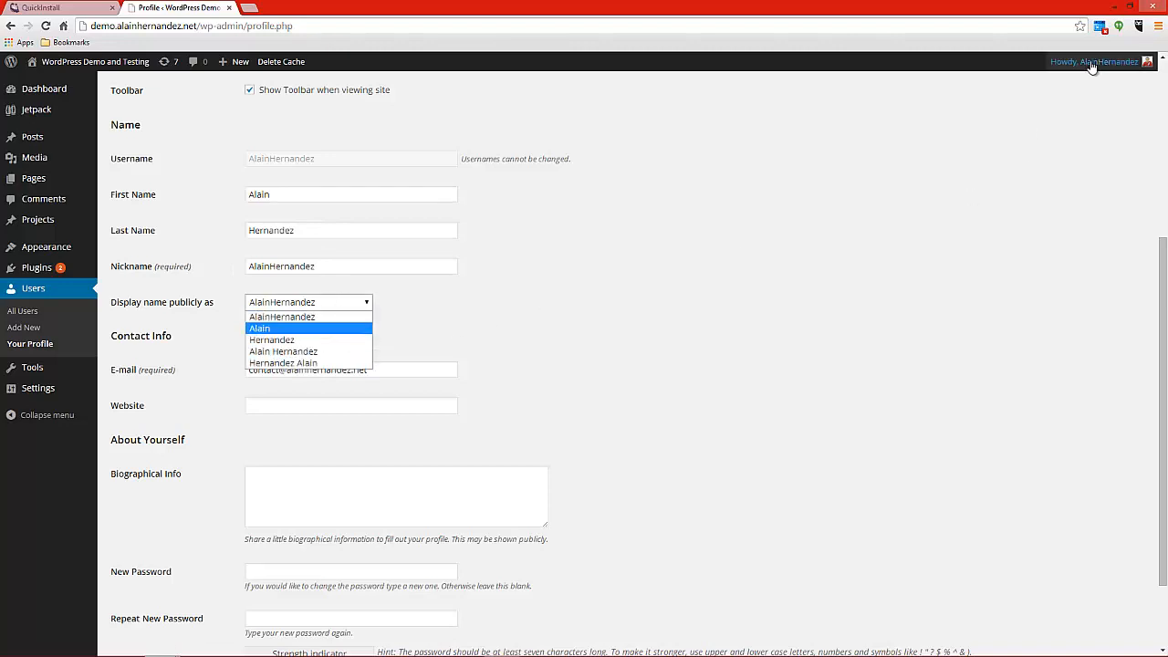
{"action": "left_click", "coordinate": [794, 273]}
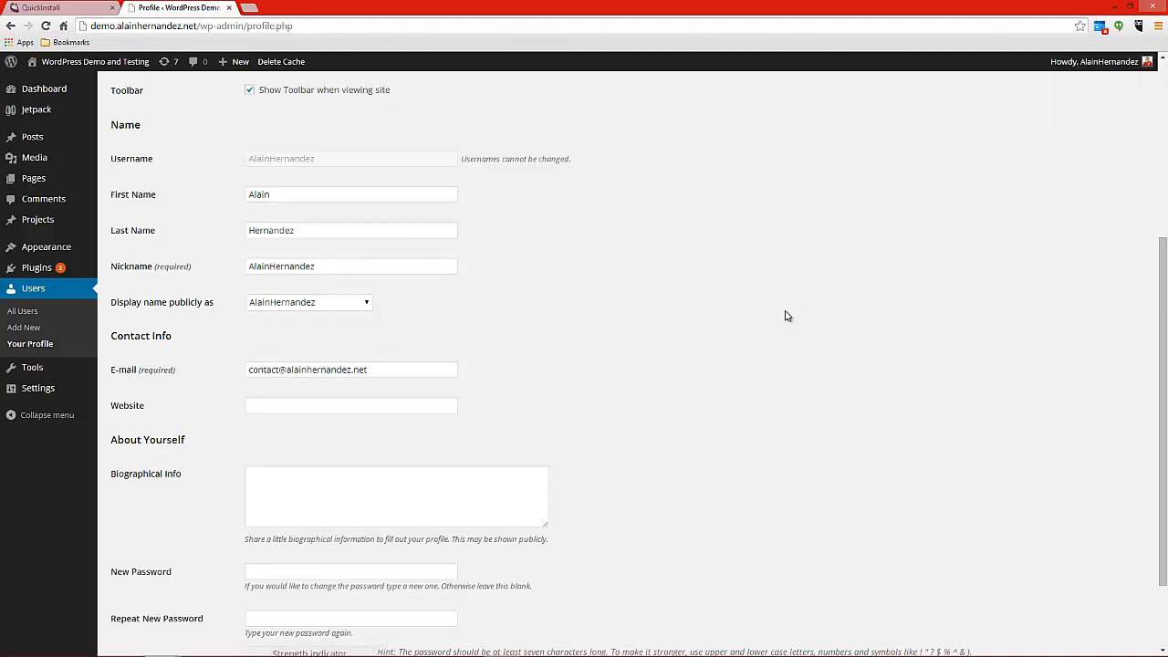
{"action": "scroll", "coordinate": [396, 329], "scroll_direction": "down", "scroll_amount": 1}
{"action": "left_click_drag", "start_coordinate": [368, 309], "coordinate": [246, 309]}
{"action": "left_click", "coordinate": [306, 341]}
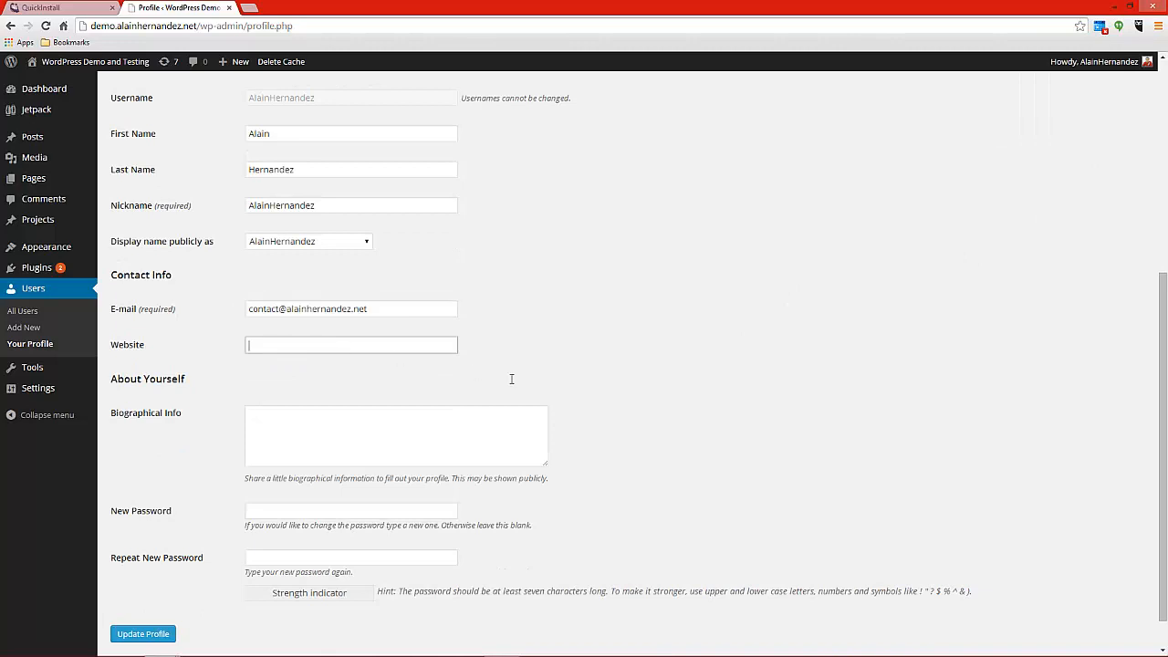
{"action": "scroll", "coordinate": [508, 378], "scroll_direction": "down", "scroll_amount": 1}
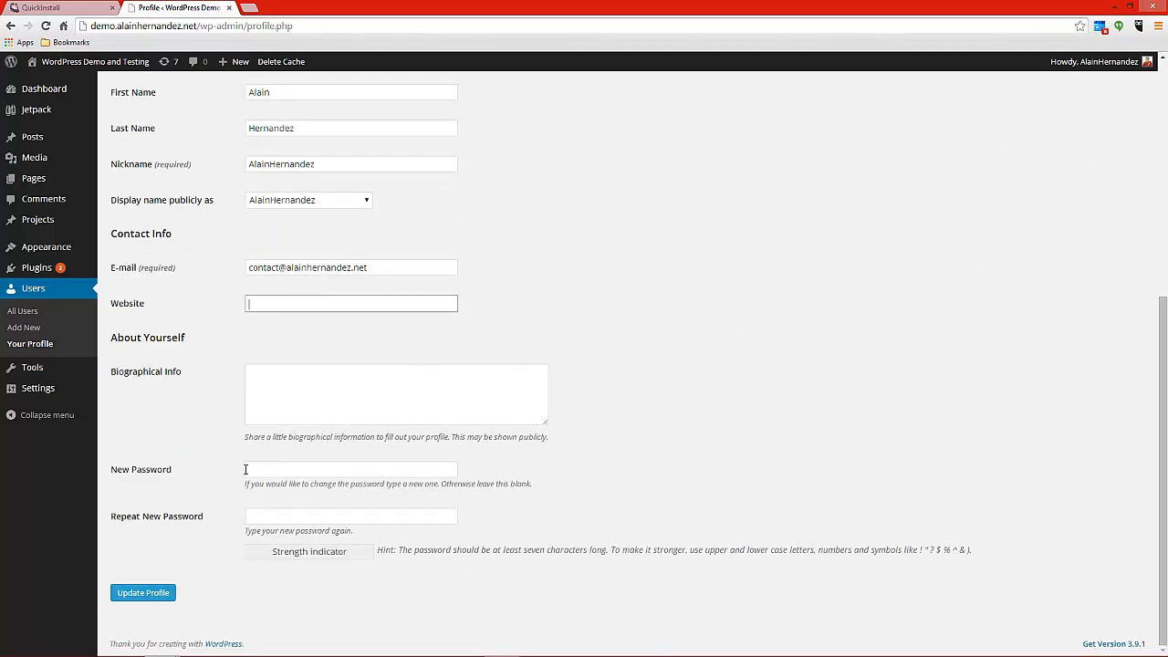
{"action": "right_click", "coordinate": [245, 477]}
{"action": "left_click", "coordinate": [419, 462]}
{"action": "left_click", "coordinate": [277, 469]}
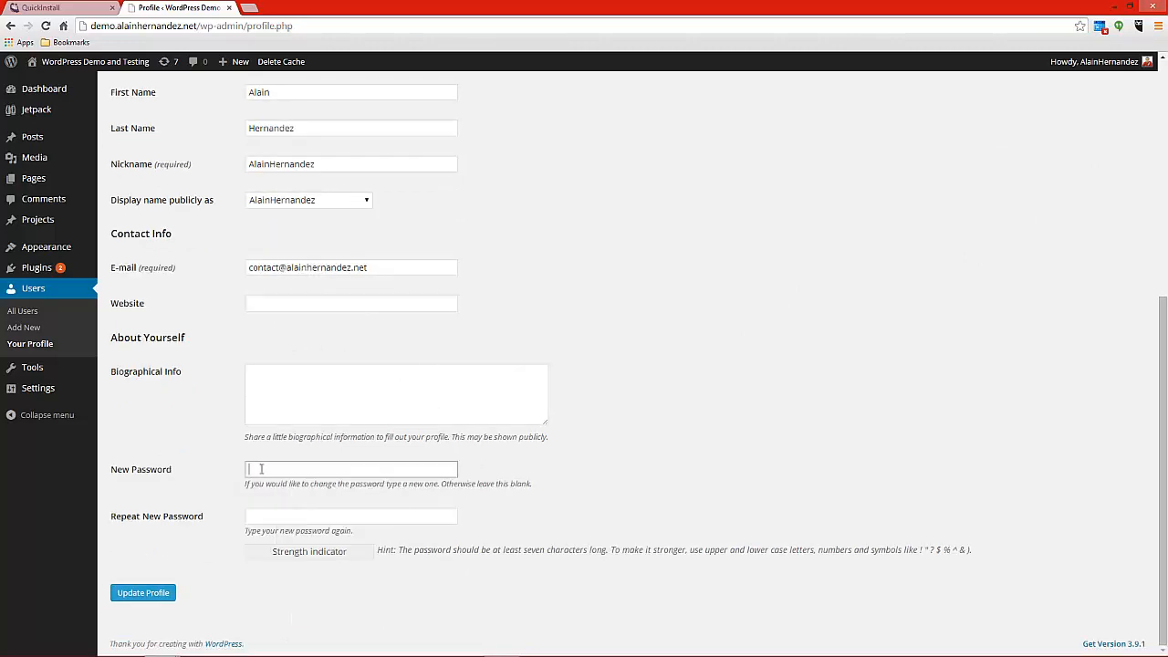
{"action": "right_click", "coordinate": [277, 468]}
{"action": "left_click", "coordinate": [294, 330]}
{"action": "left_click", "coordinate": [300, 515]}
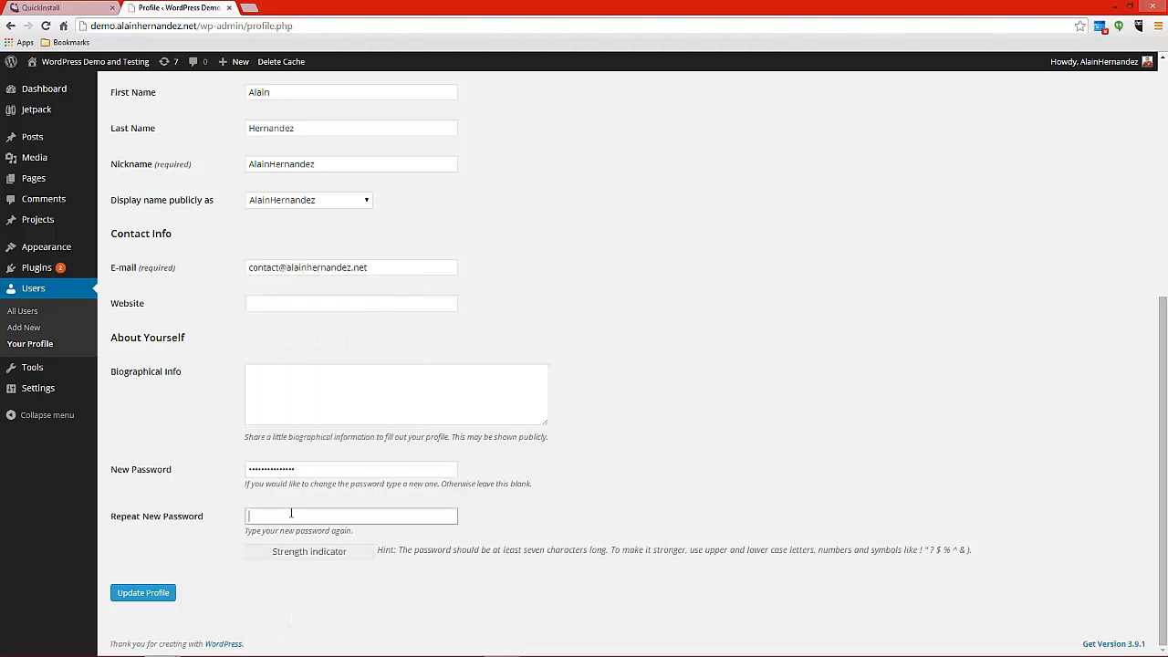
{"action": "right_click", "coordinate": [301, 515]}
{"action": "left_click", "coordinate": [338, 378]}
{"action": "scroll", "coordinate": [528, 482], "scroll_direction": "up", "scroll_amount": 5}
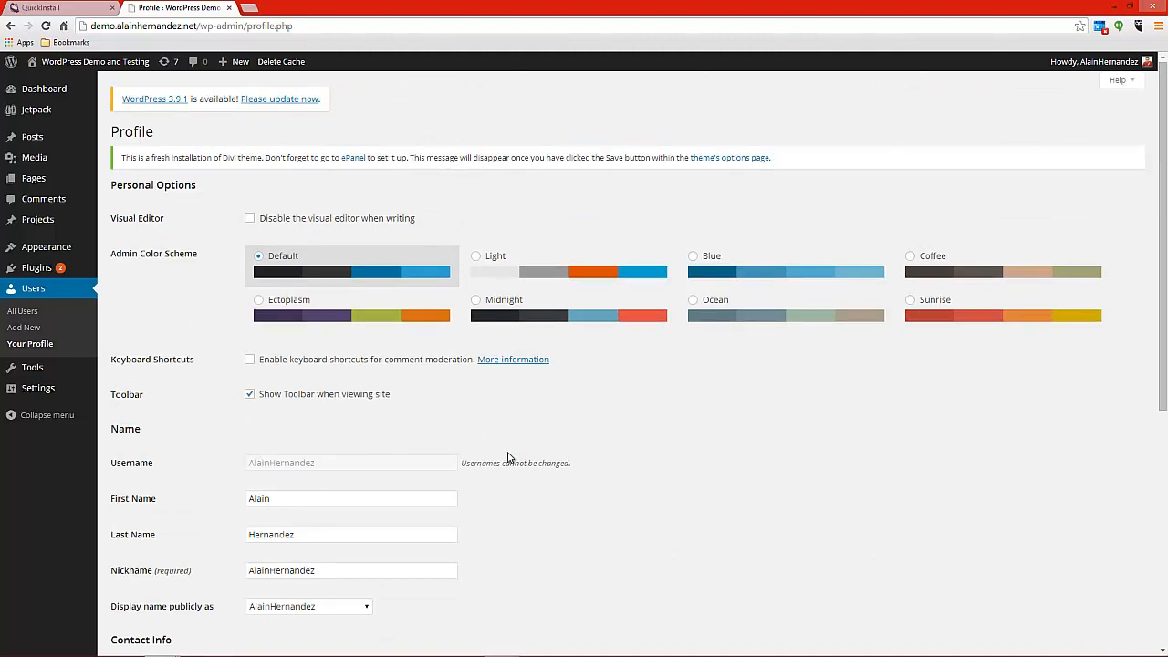
{"action": "left_click", "coordinate": [60, 89]}
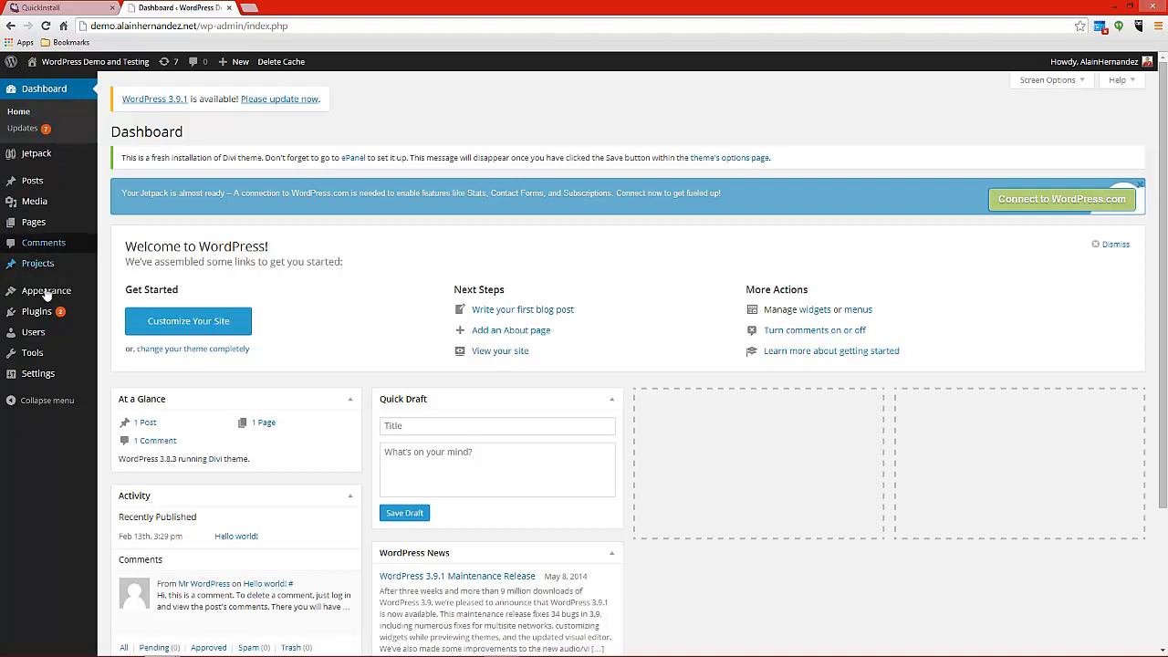
Review the Themes and Plugins pages, then close the WordPress admin tab back to QuickInstall
{"action": "mouse_move", "coordinate": [46, 293]}
{"action": "left_click", "coordinate": [134, 293]}
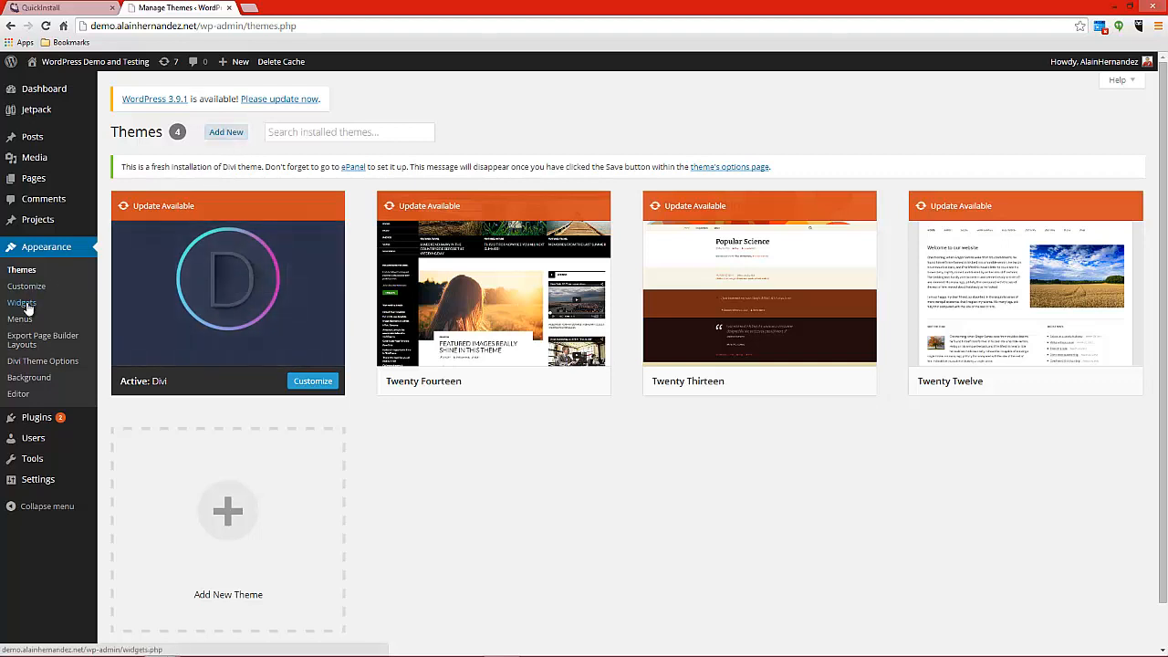
{"action": "left_click", "coordinate": [48, 418]}
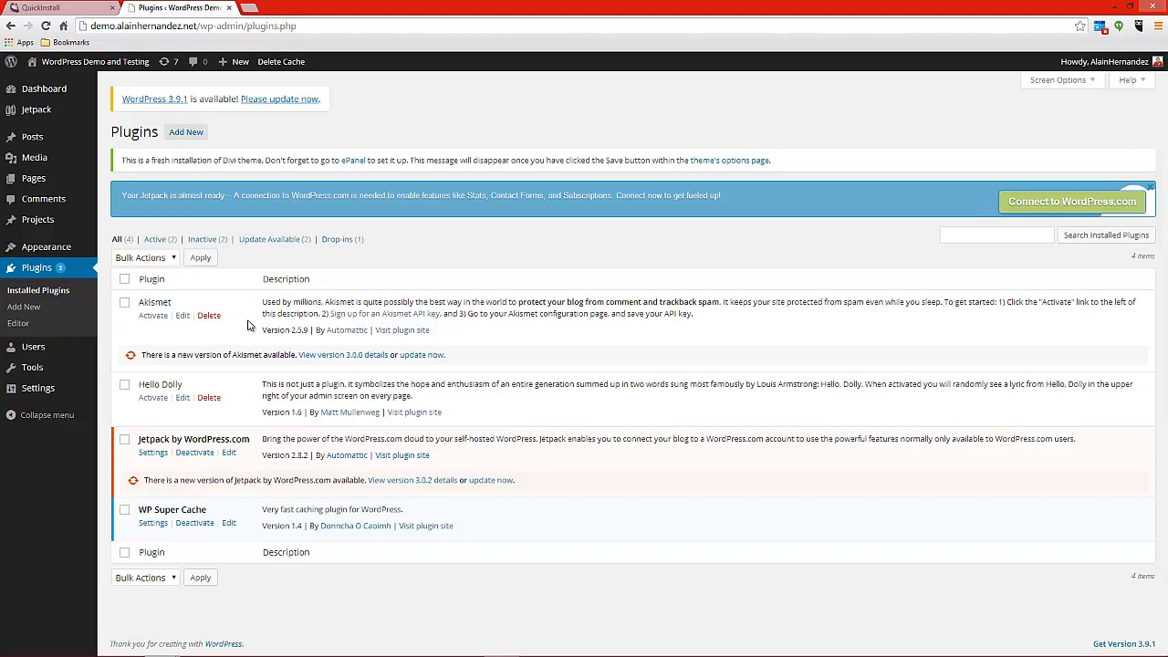
{"action": "left_click", "coordinate": [229, 9]}
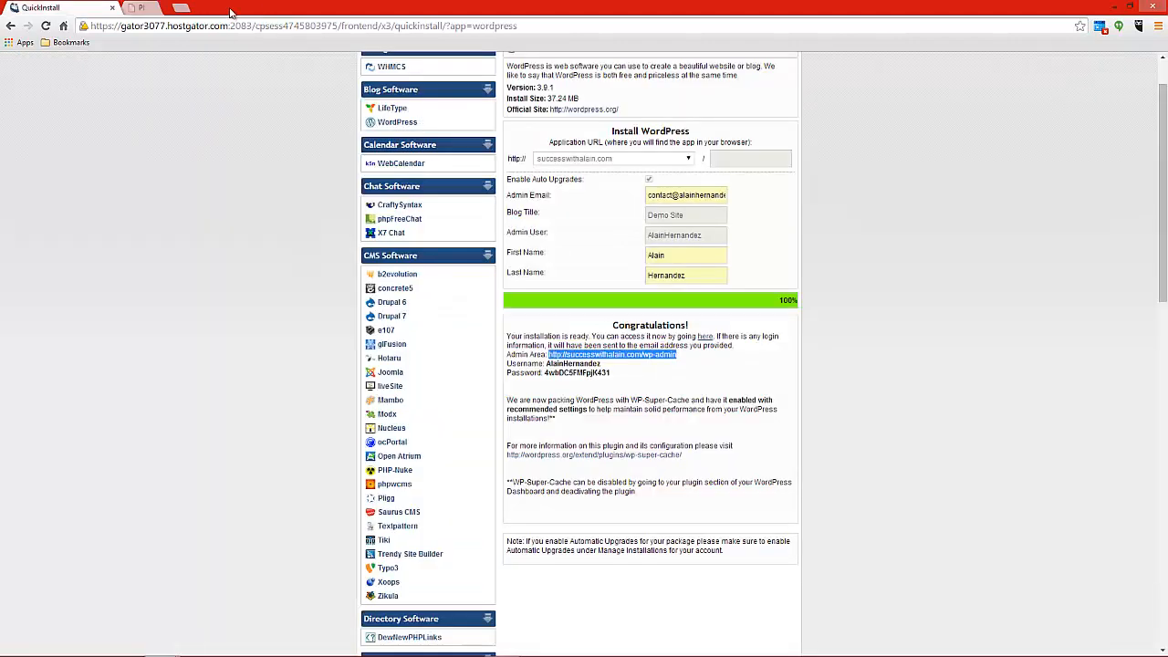
{"action": "left_click", "coordinate": [156, 268]}
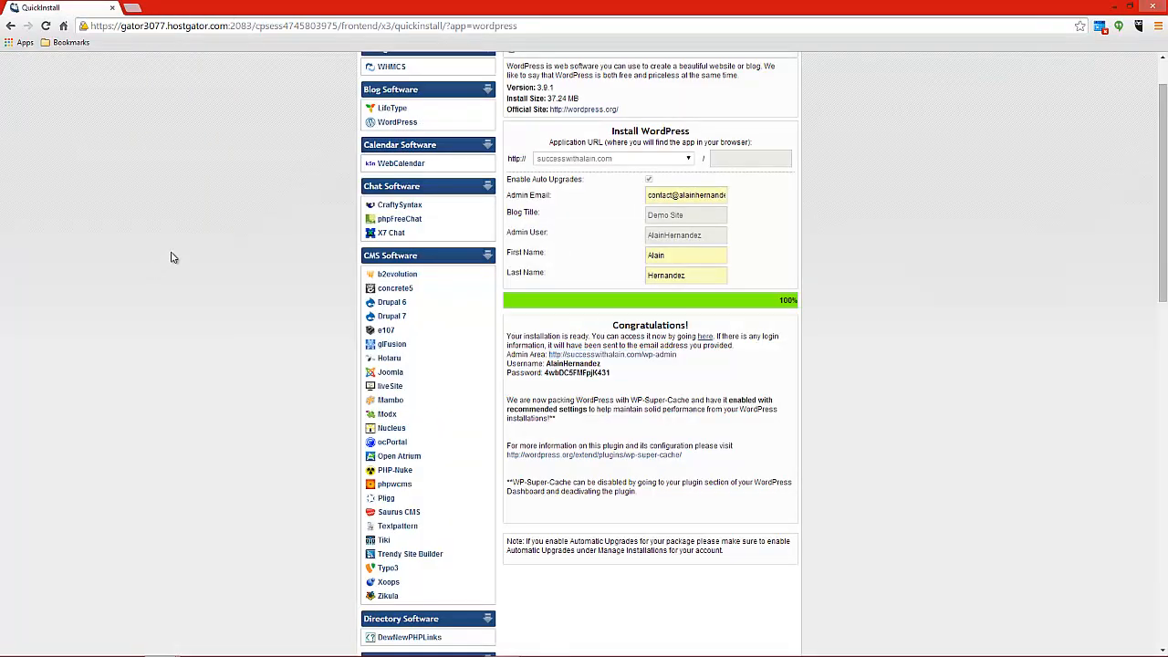